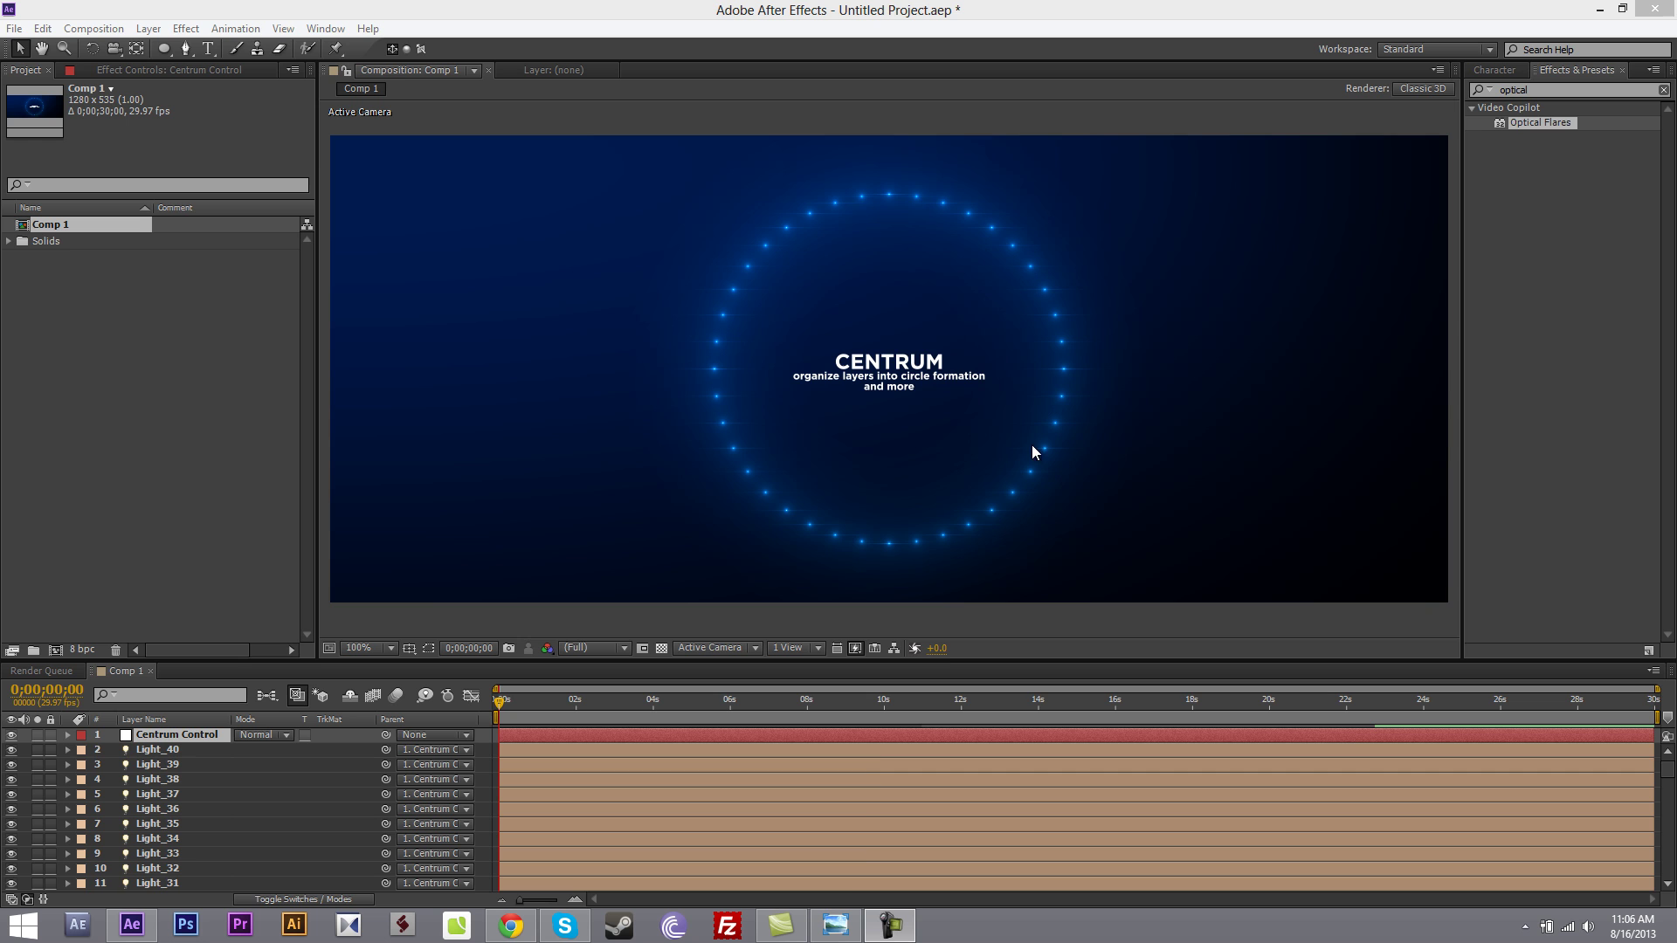
# Step: Switch to Windows Photo Viewer to show Image_1.jpg, the nulls-in-a-circle screenshot
pyautogui.click(836, 925)
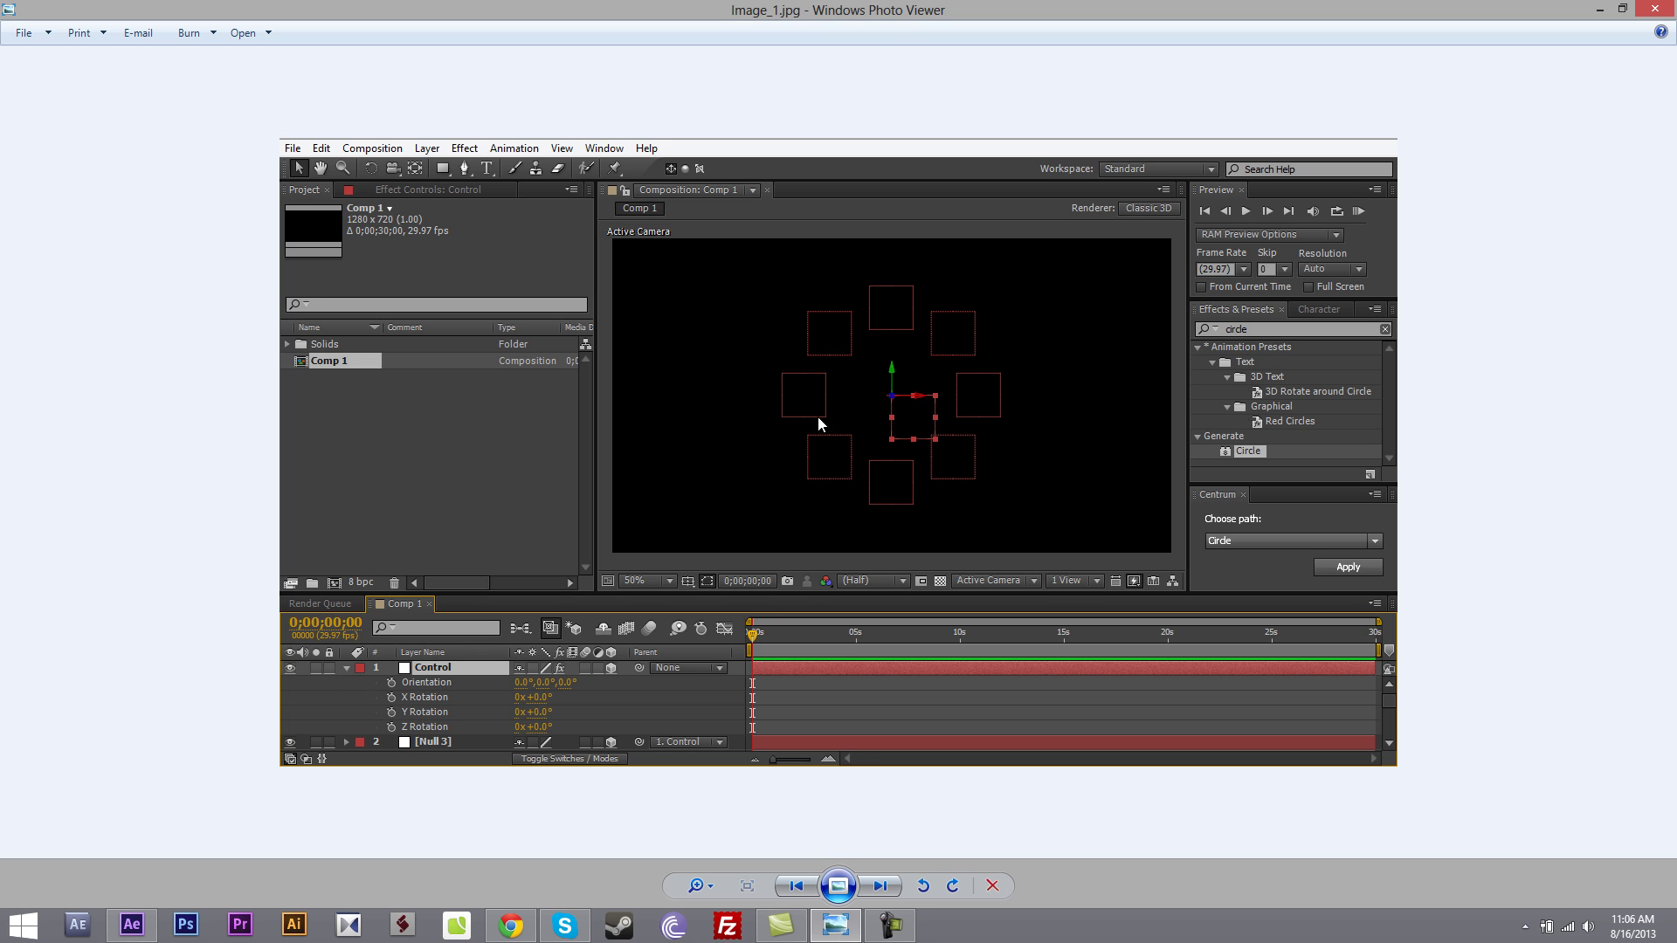
# Step: Step through the formation screenshots, from many circles and helix to Image_14.jpg's red cone
pyautogui.click(879, 886)
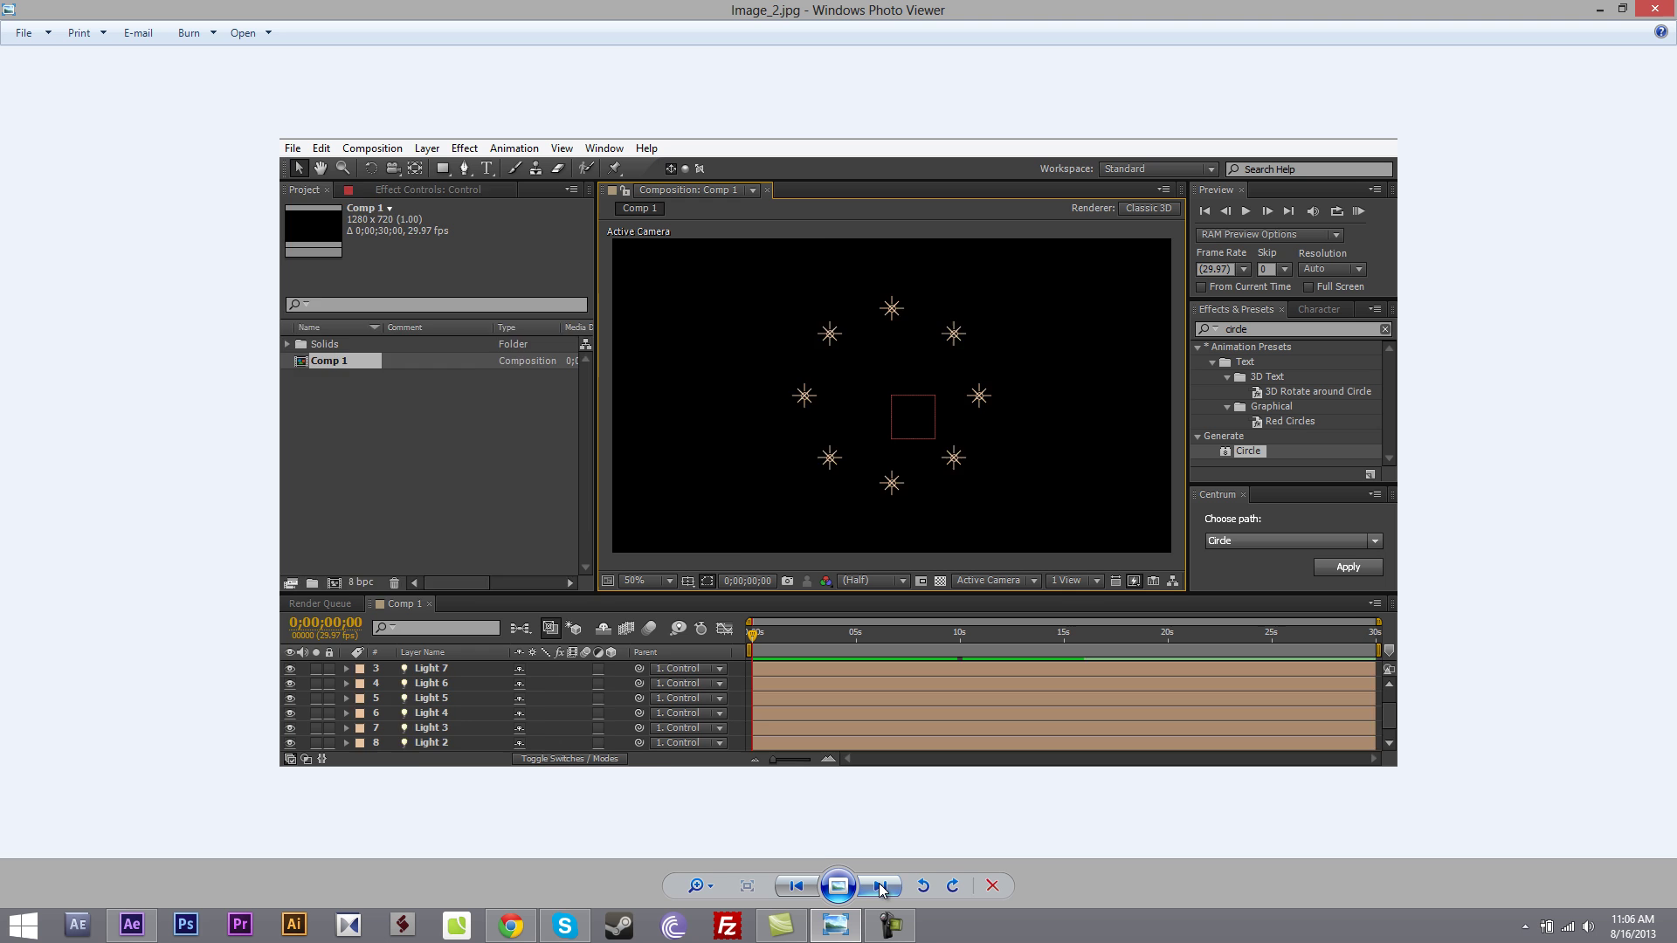
pyautogui.click(879, 886)
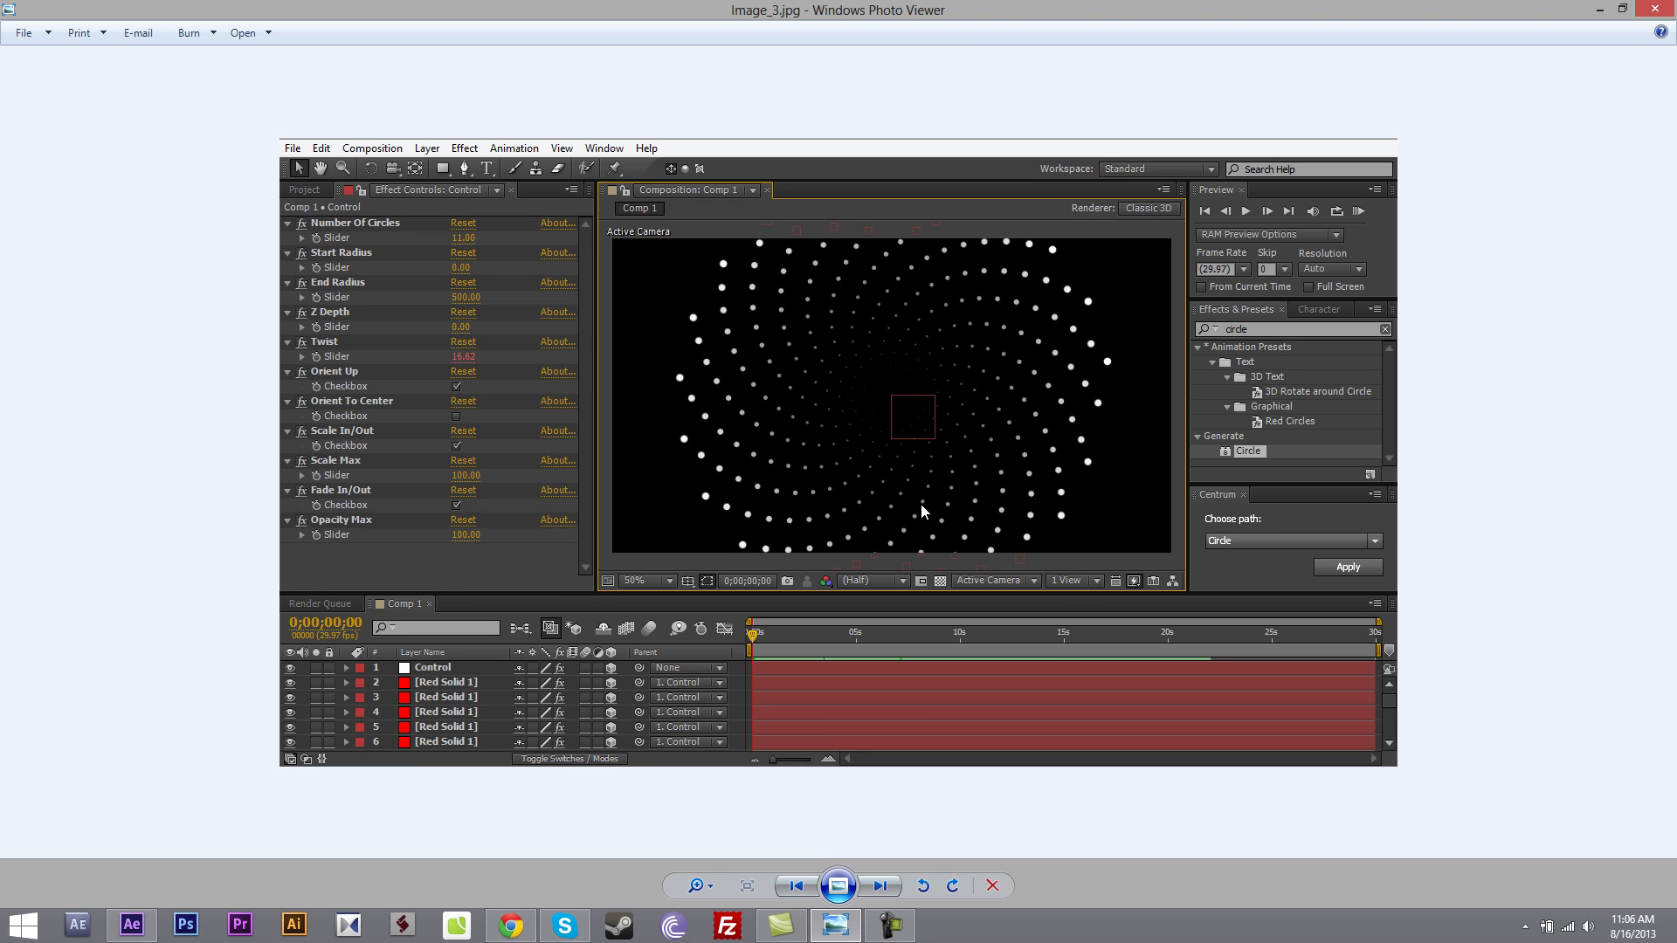
pyautogui.click(880, 887)
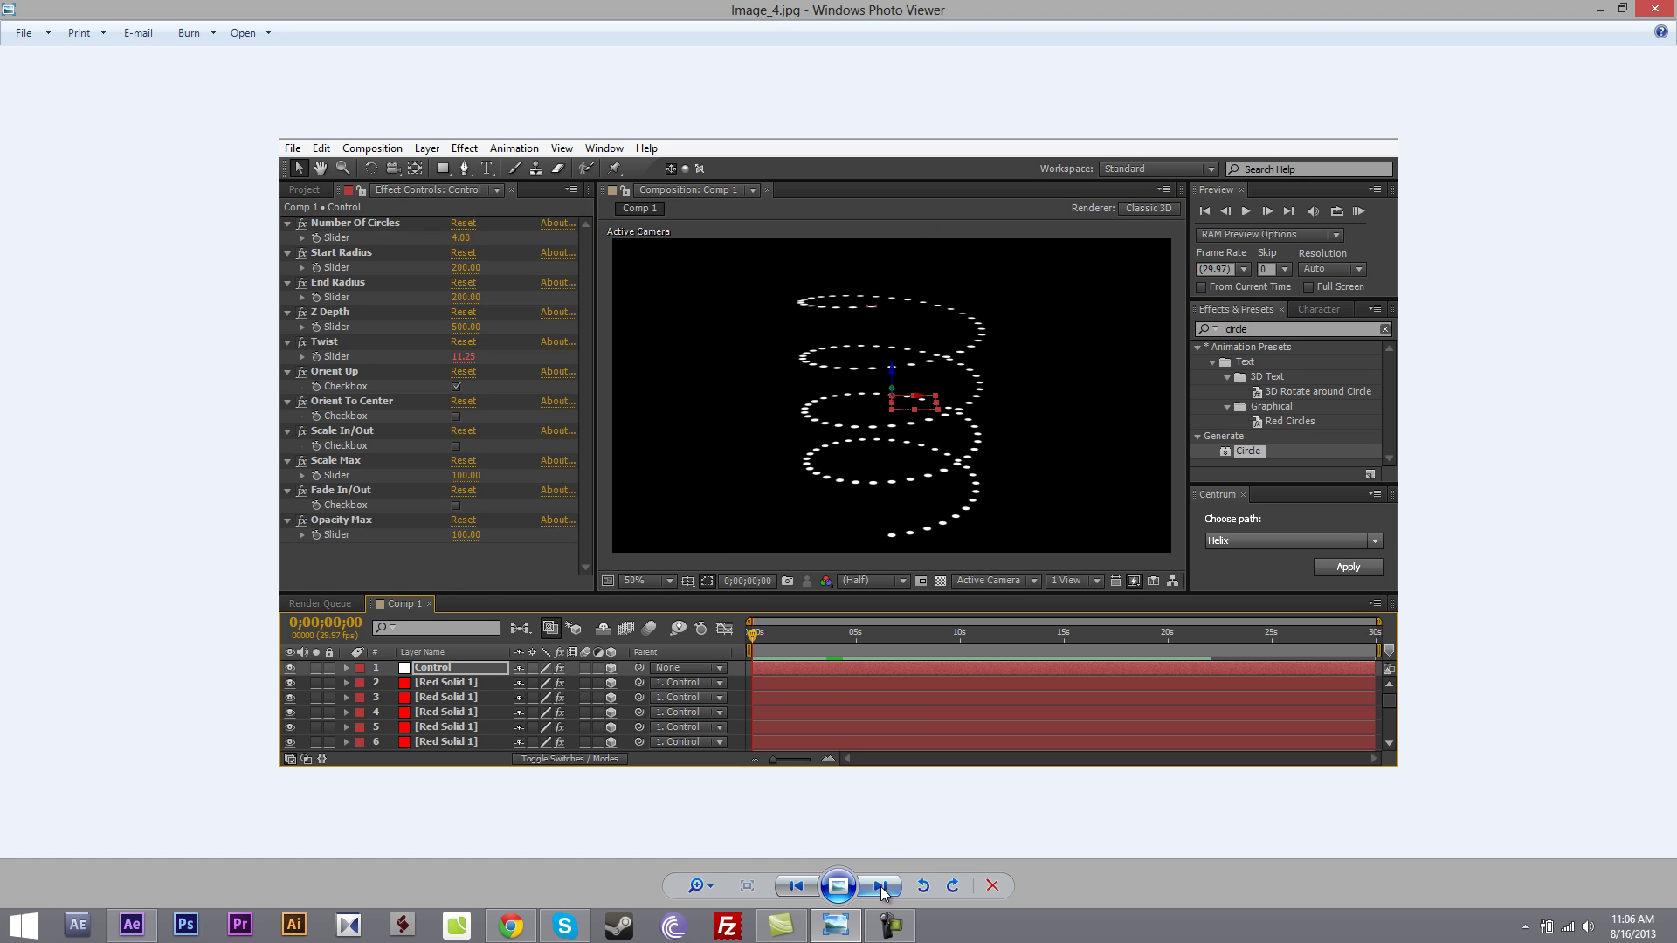
pyautogui.click(880, 888)
pyautogui.click(880, 887)
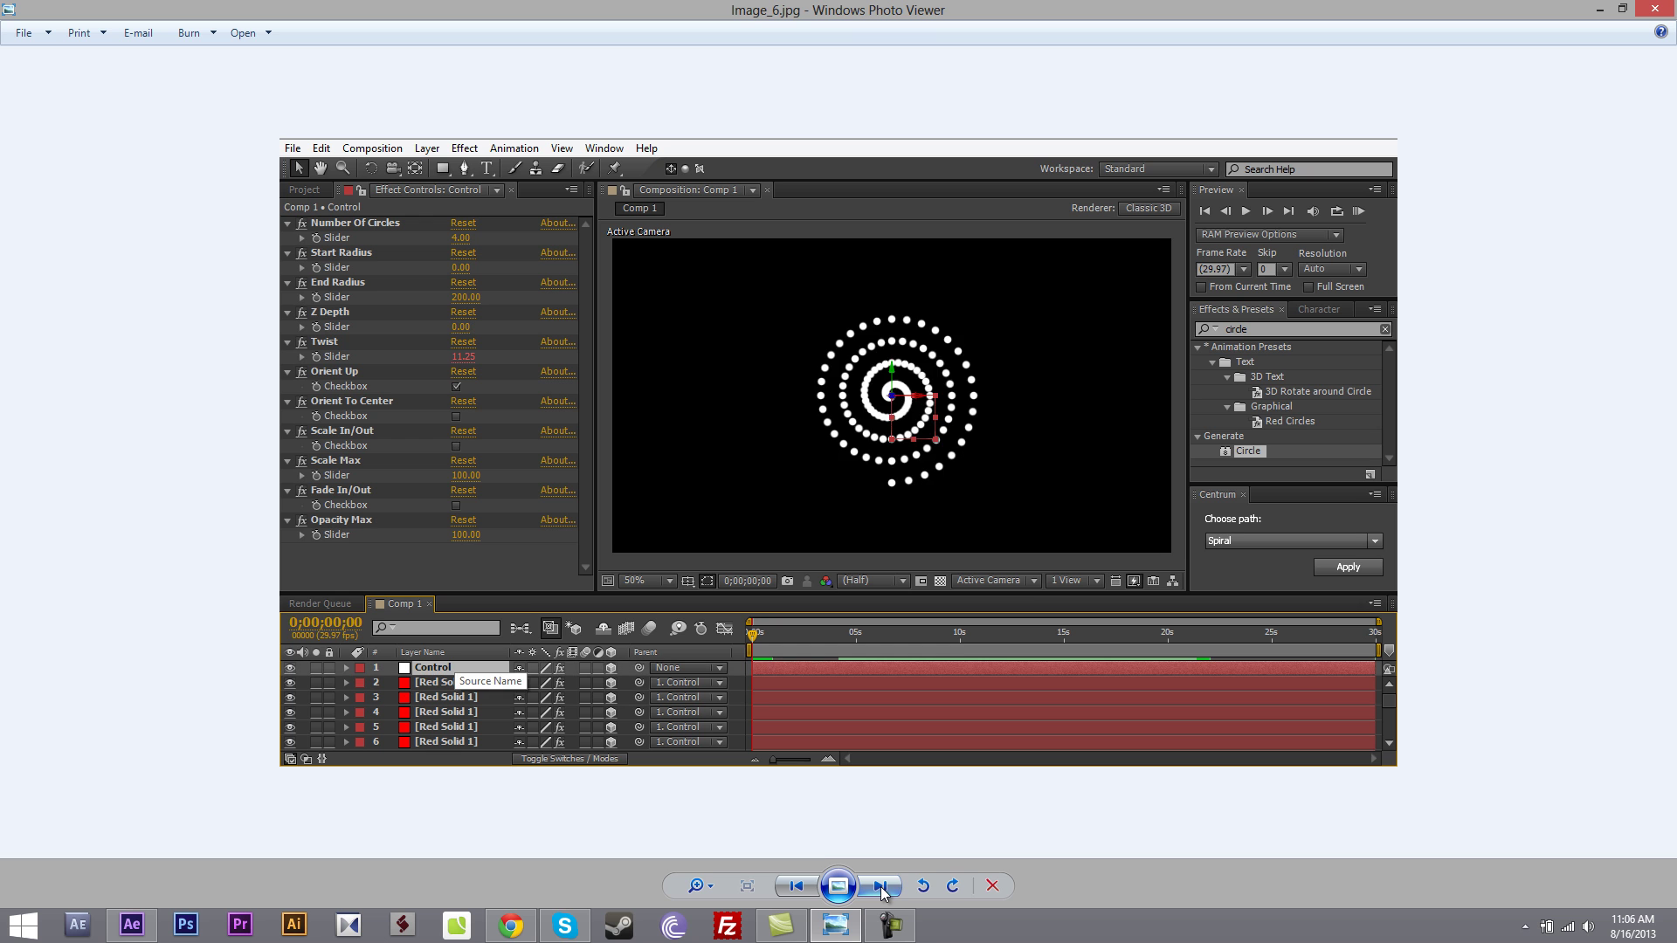
pyautogui.click(880, 887)
pyautogui.click(881, 887)
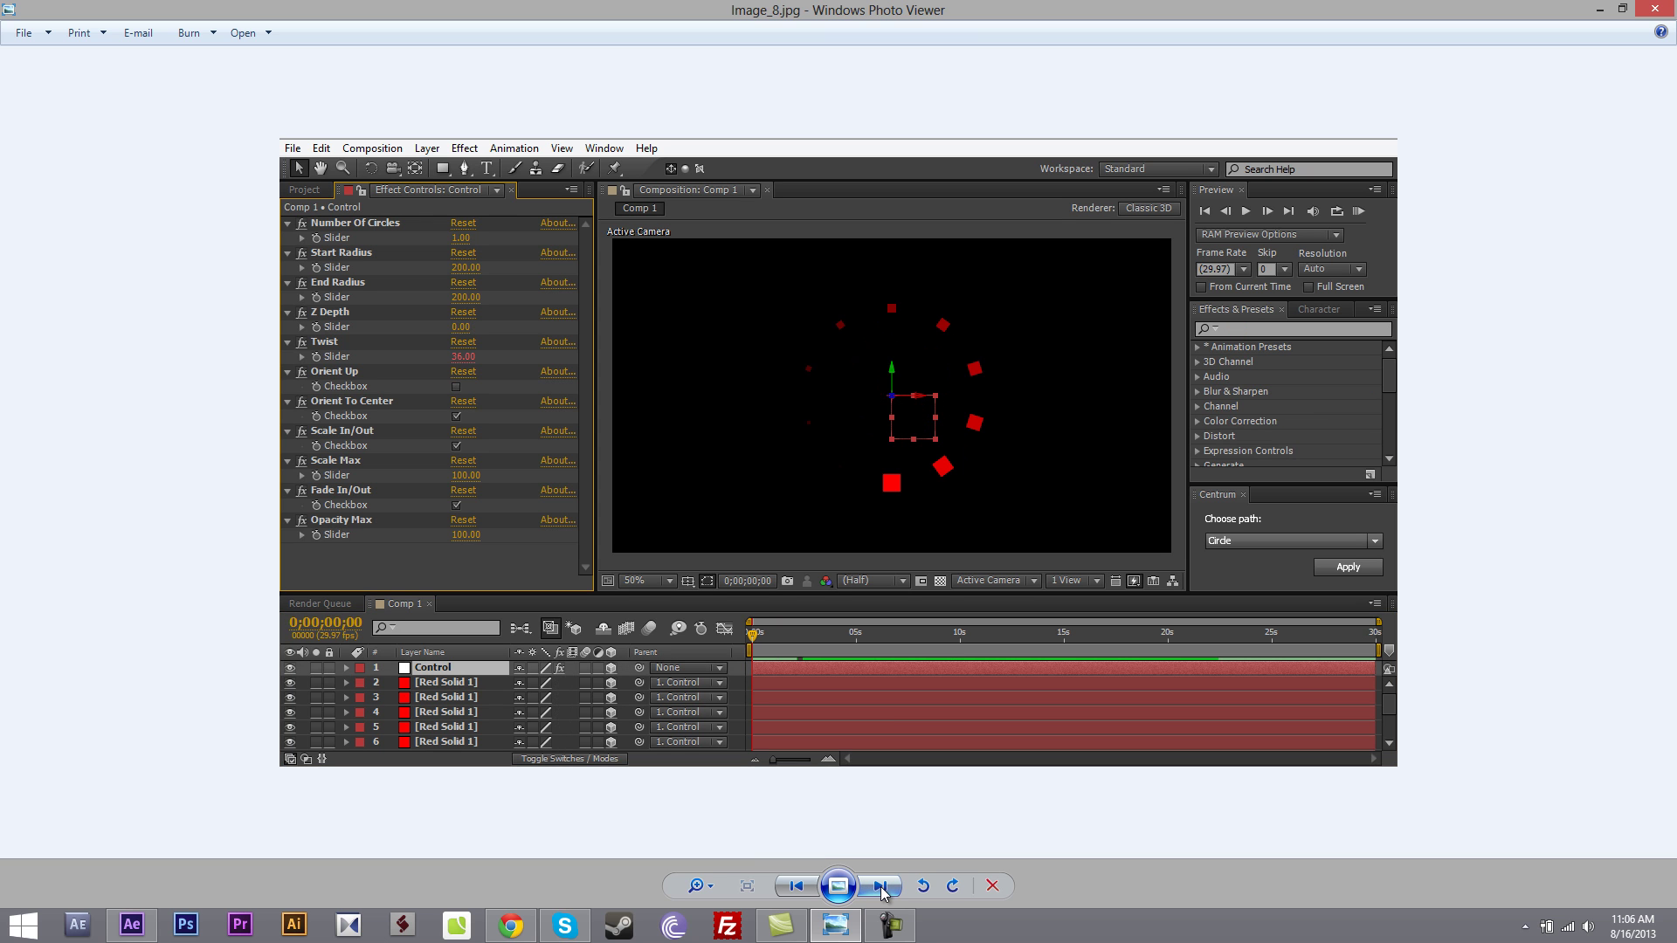
pyautogui.click(881, 888)
pyautogui.click(880, 888)
pyautogui.click(880, 887)
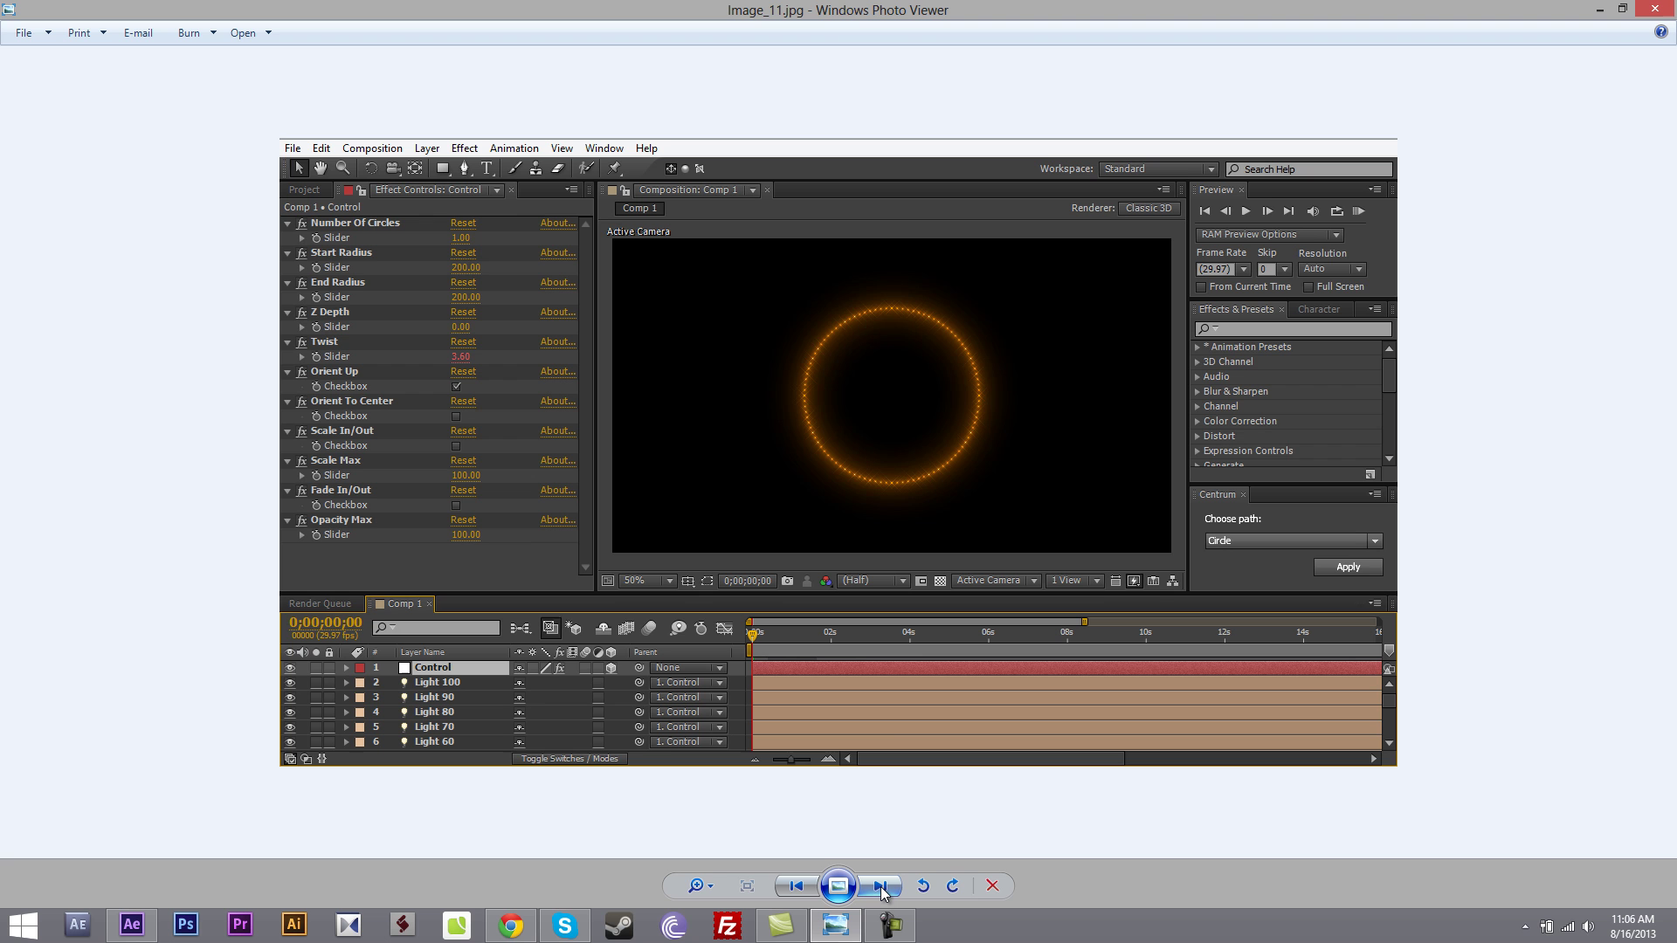
pyautogui.click(881, 887)
pyautogui.click(880, 887)
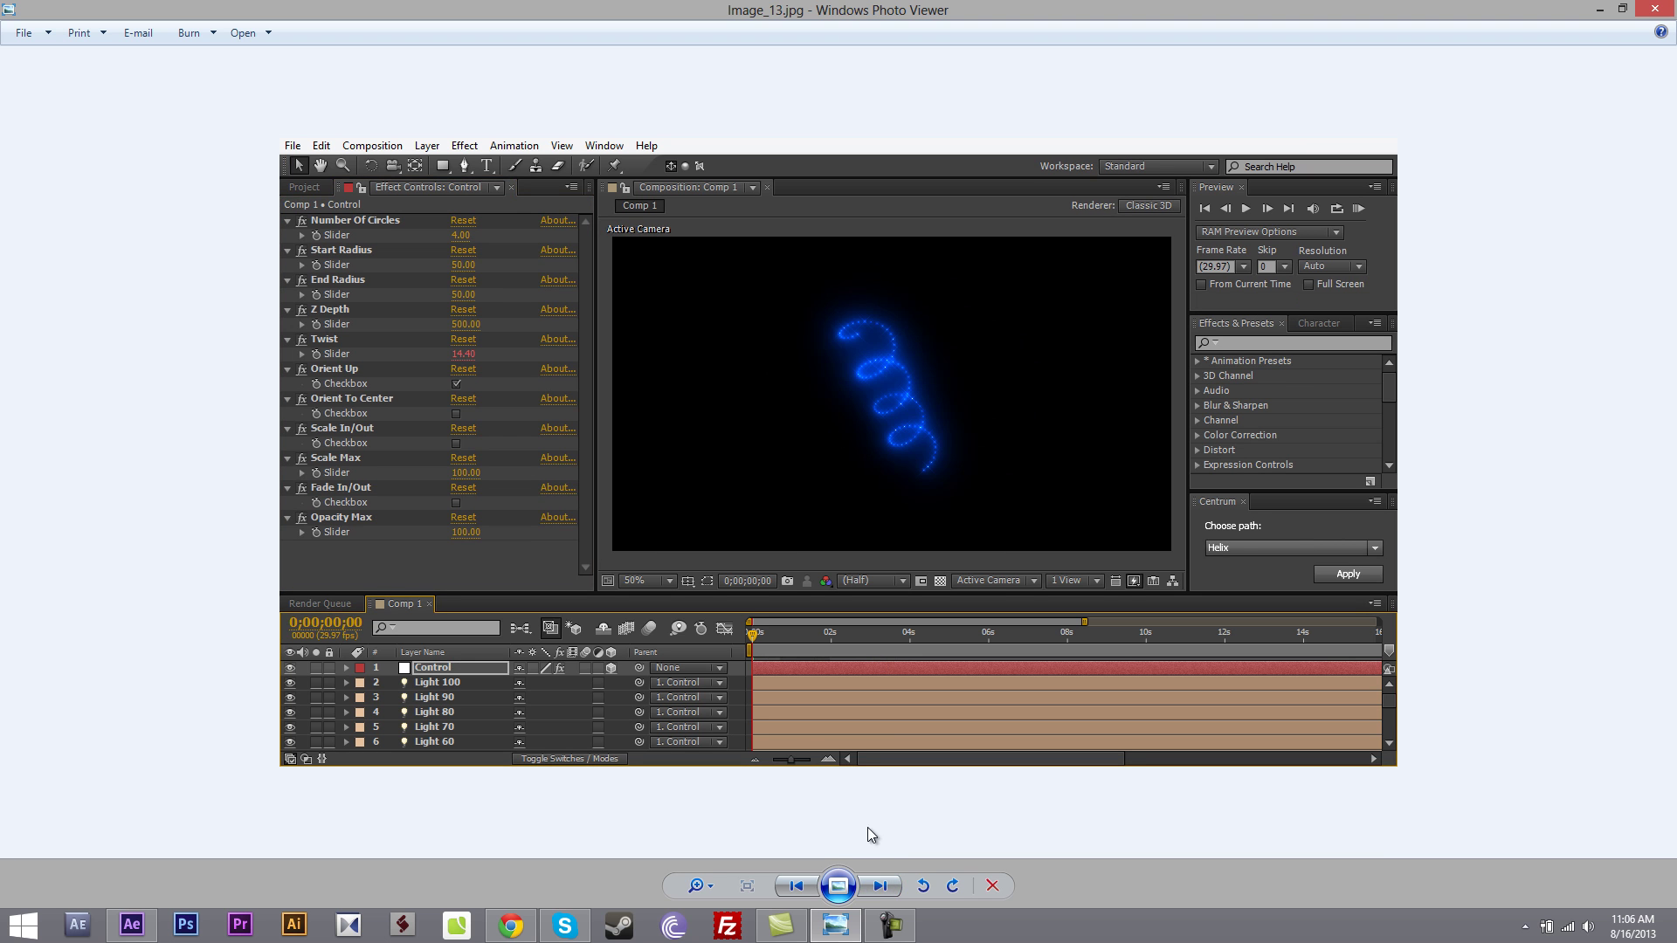
pyautogui.click(873, 891)
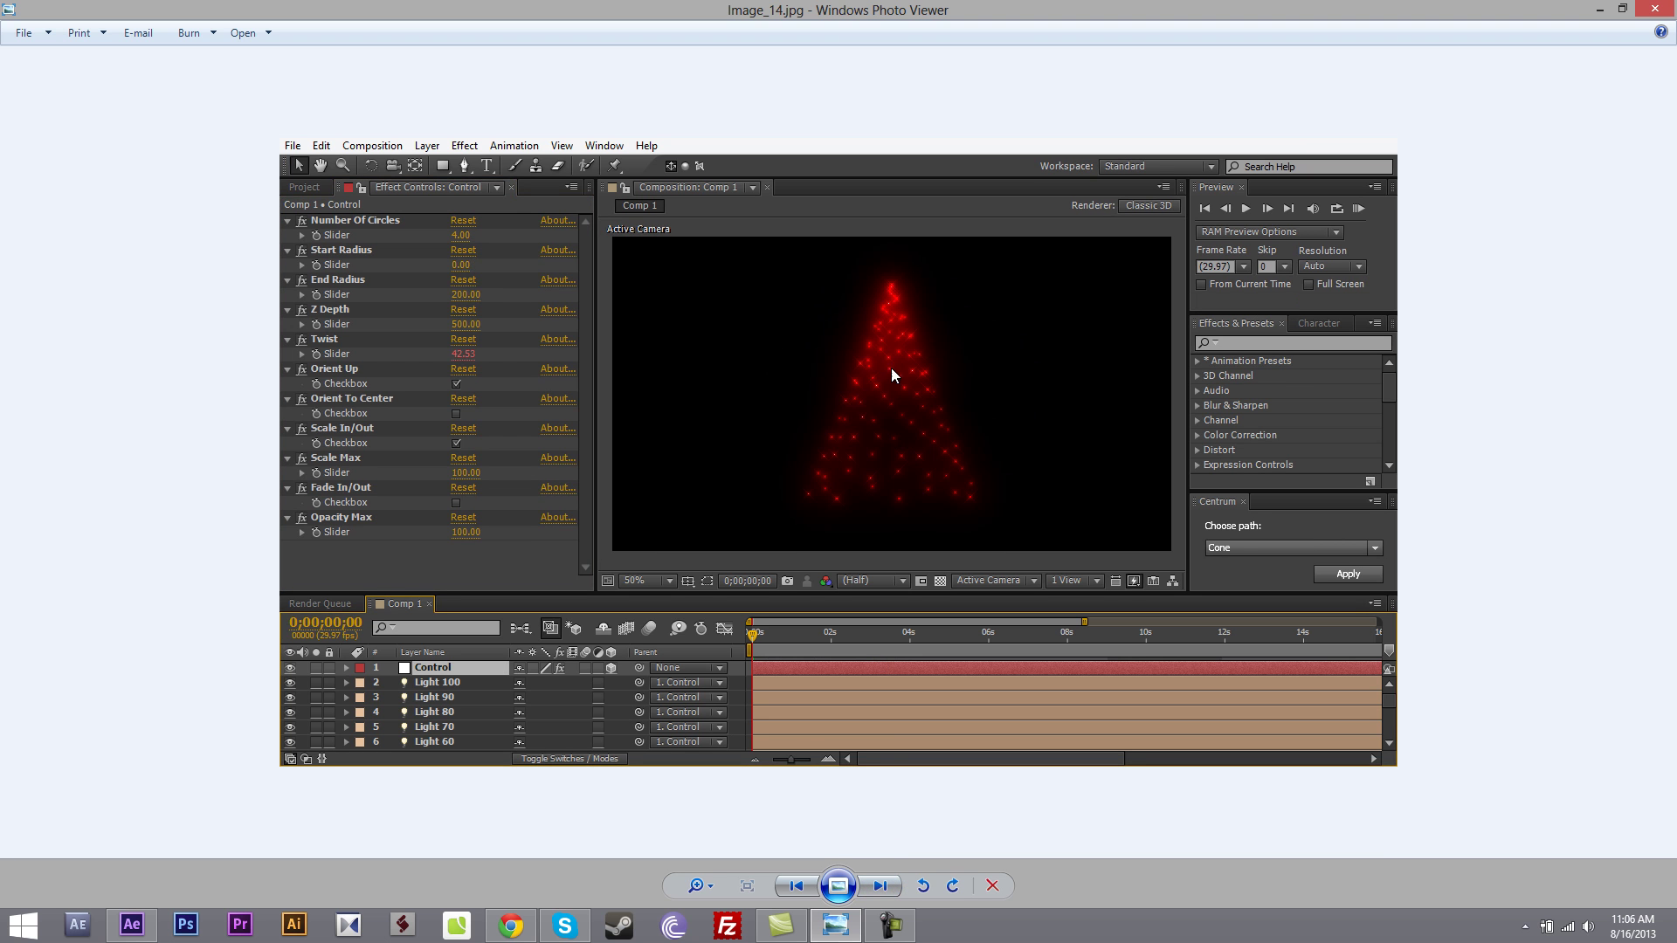
# Step: Close Photo Viewer and create a new composition, Comp 2, with default settings
pyautogui.click(1655, 9)
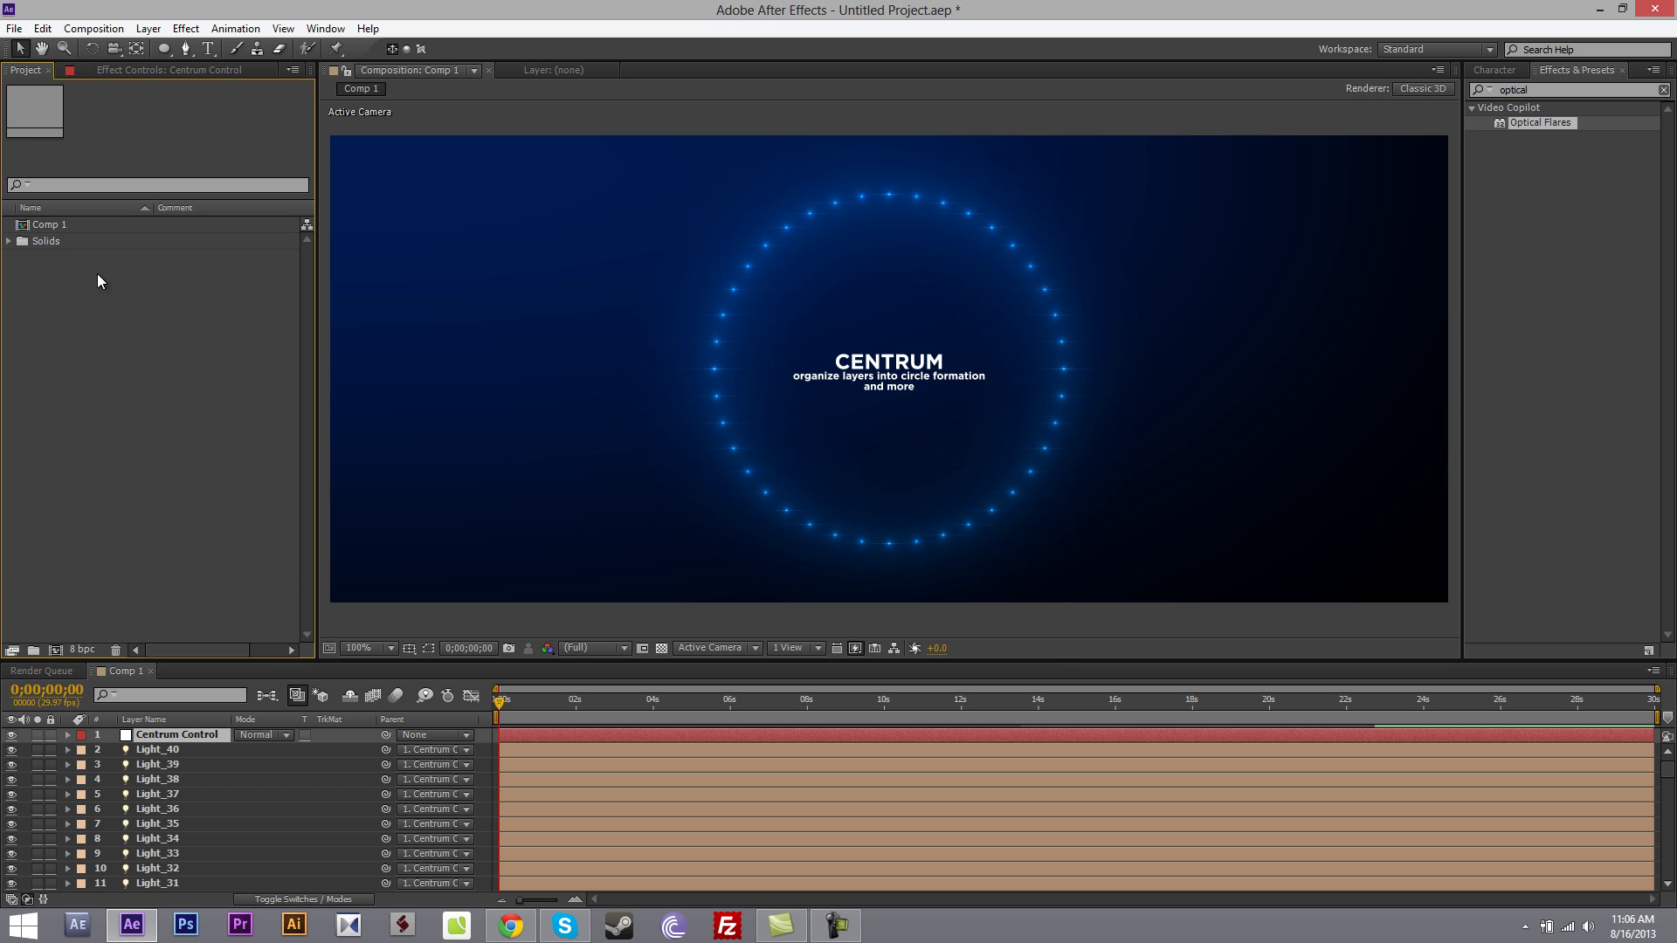
pyautogui.rightClick(97, 278)
pyautogui.click(112, 275)
pyautogui.press('Return')
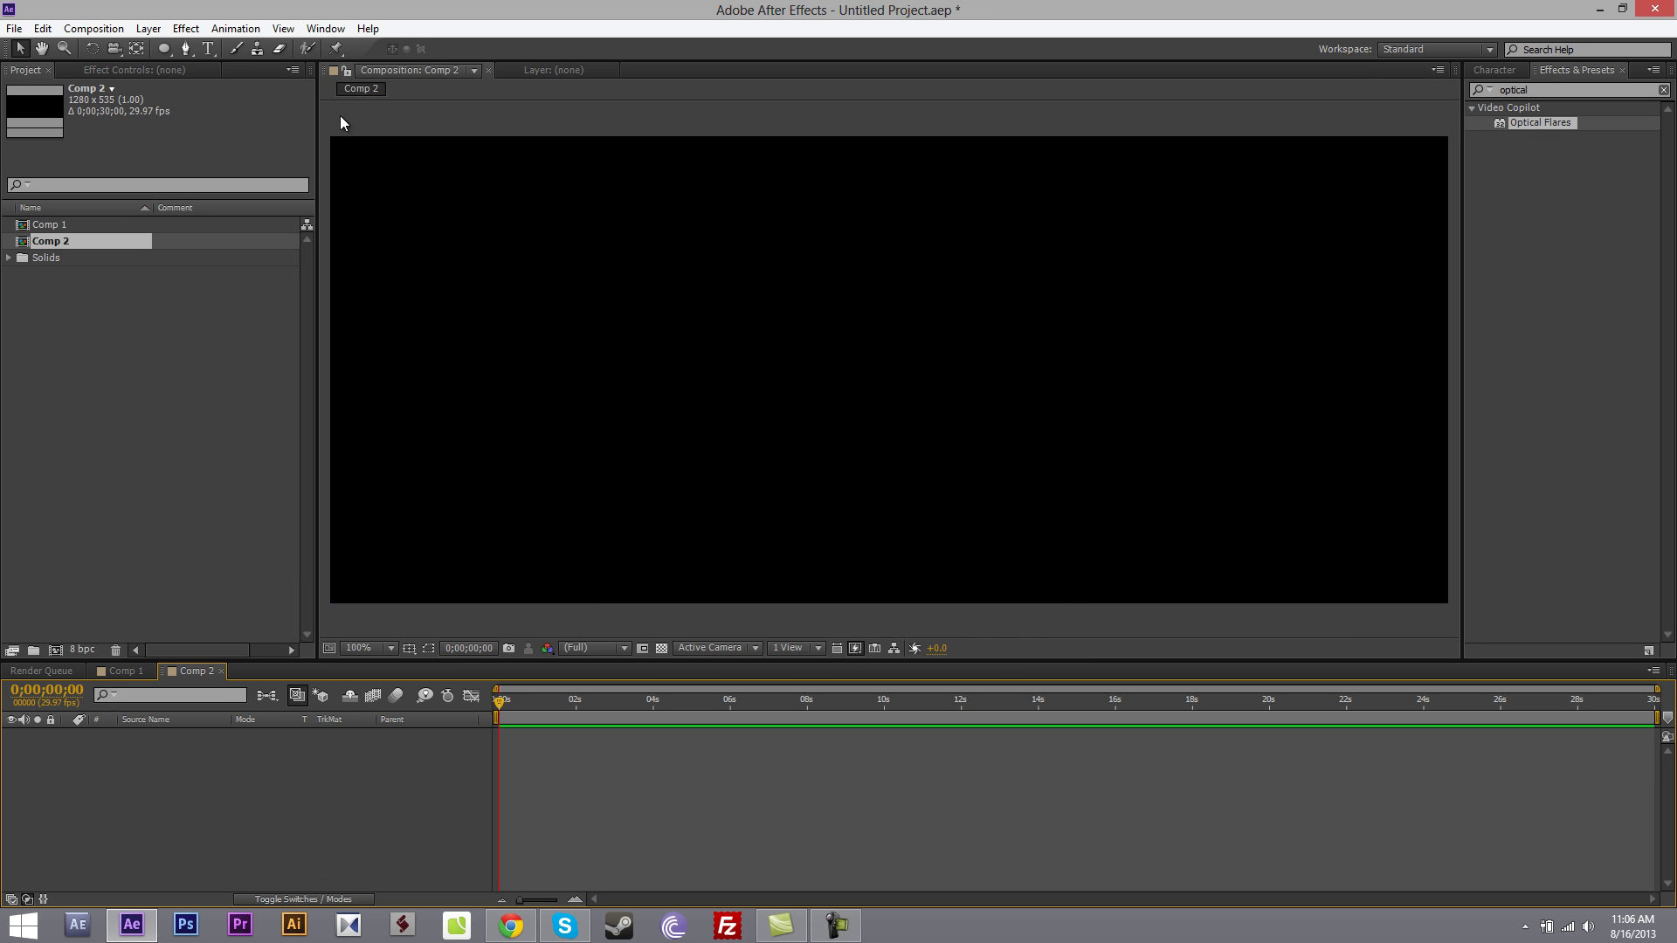
# Step: Open the Centrum.jsxbin script panel from the Window menu
pyautogui.click(321, 30)
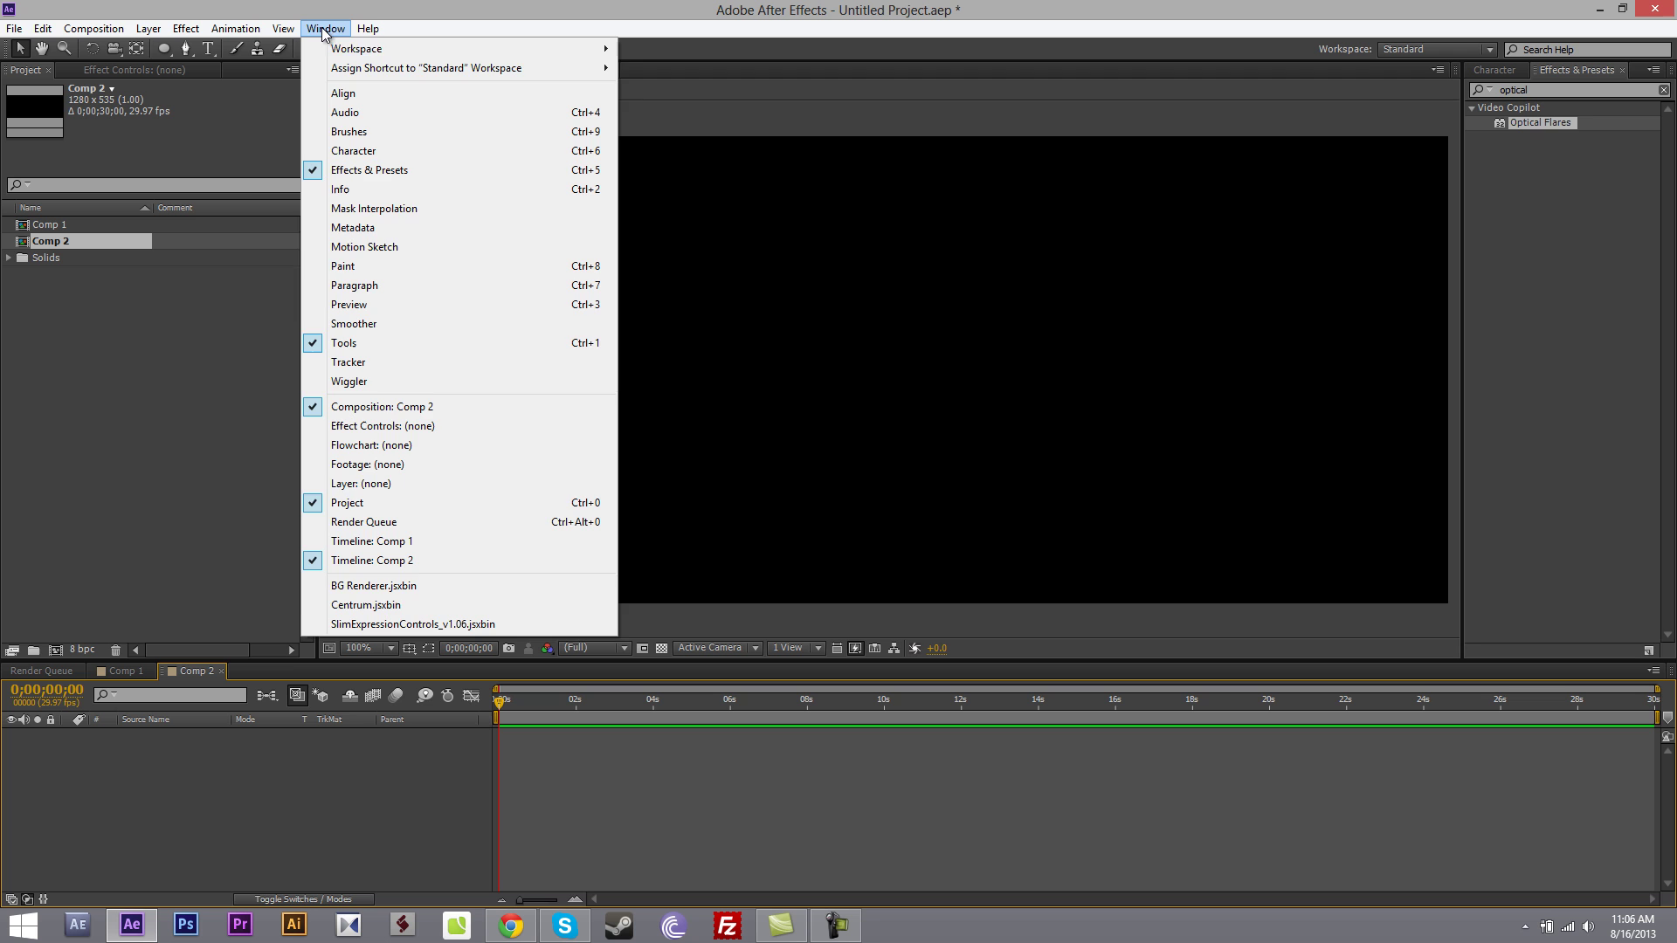
pyautogui.click(384, 605)
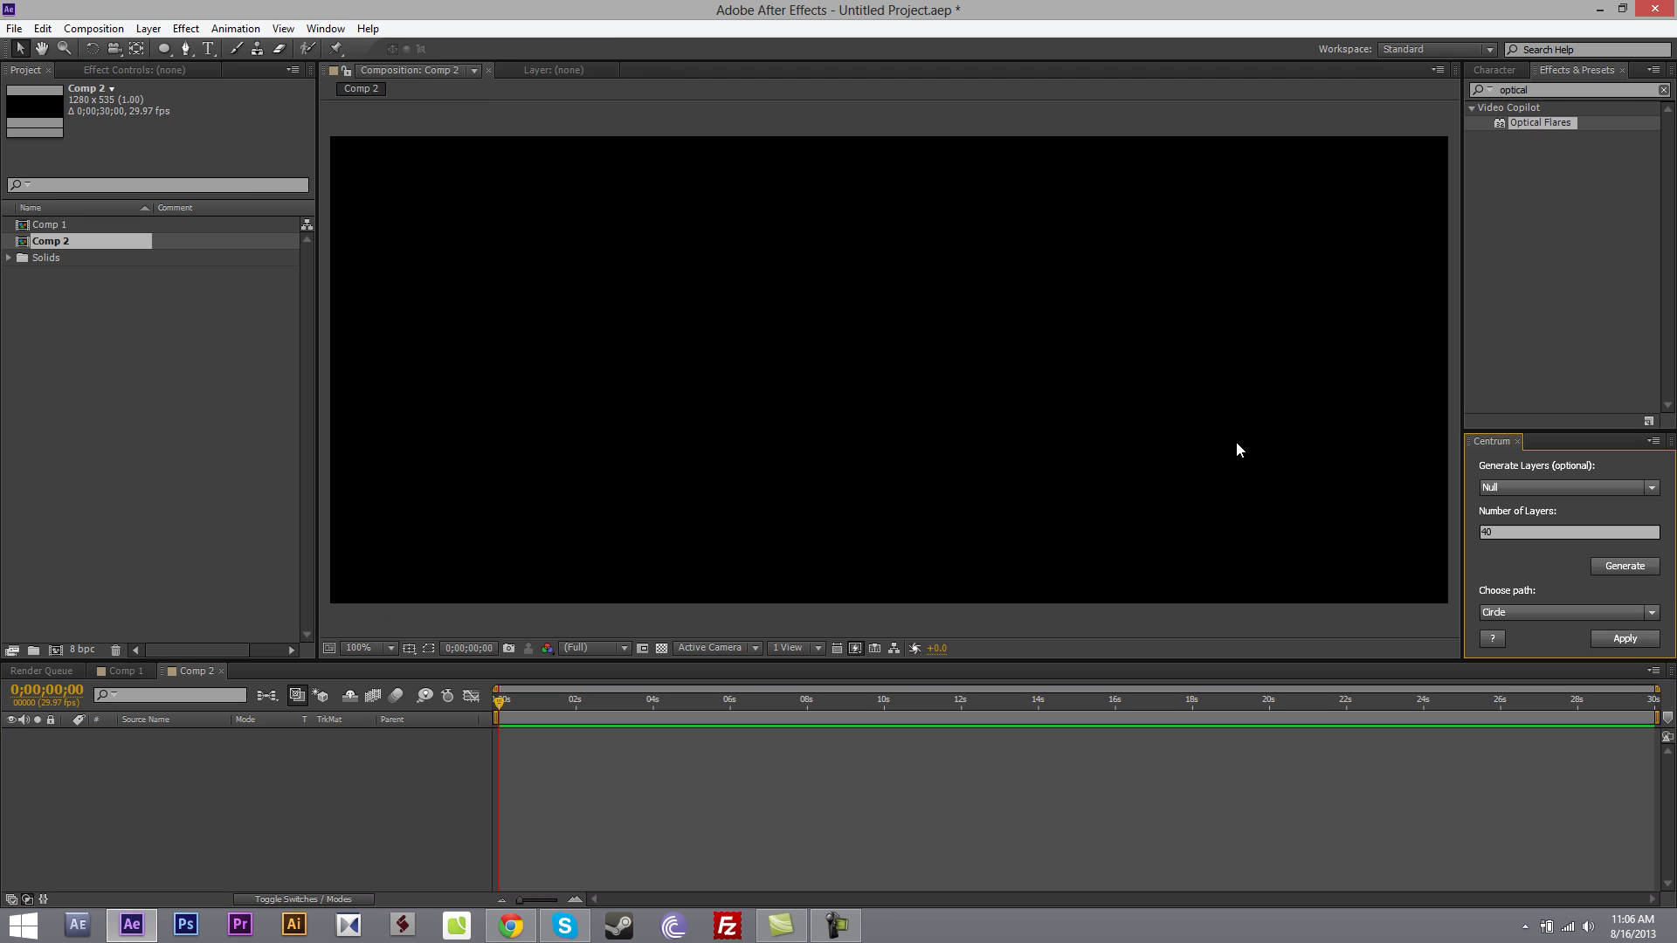
pyautogui.moveTo(1560, 433)
pyautogui.mouseDown()
pyautogui.moveTo(1564, 382)
pyautogui.moveTo(1559, 433)
pyautogui.moveTo(1564, 408)
pyautogui.mouseUp()
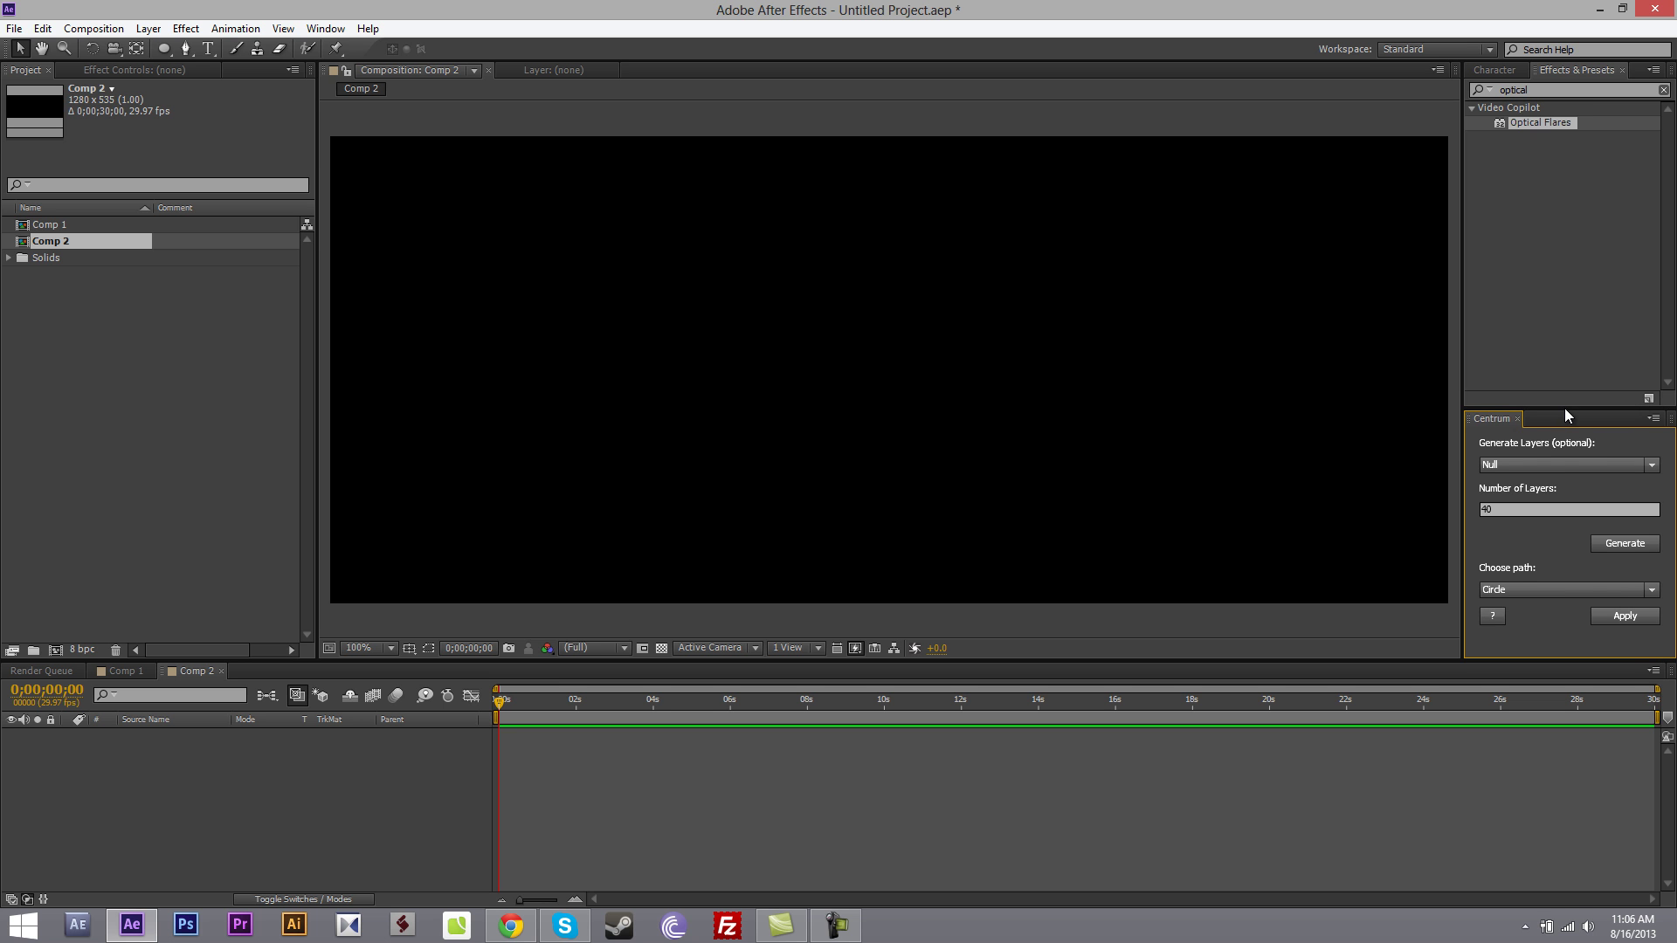
# Step: Add a new null layer and set its Anchor Point to 50,50
pyautogui.rightClick(312, 773)
pyautogui.moveTo(472, 606)
pyautogui.click(590, 706)
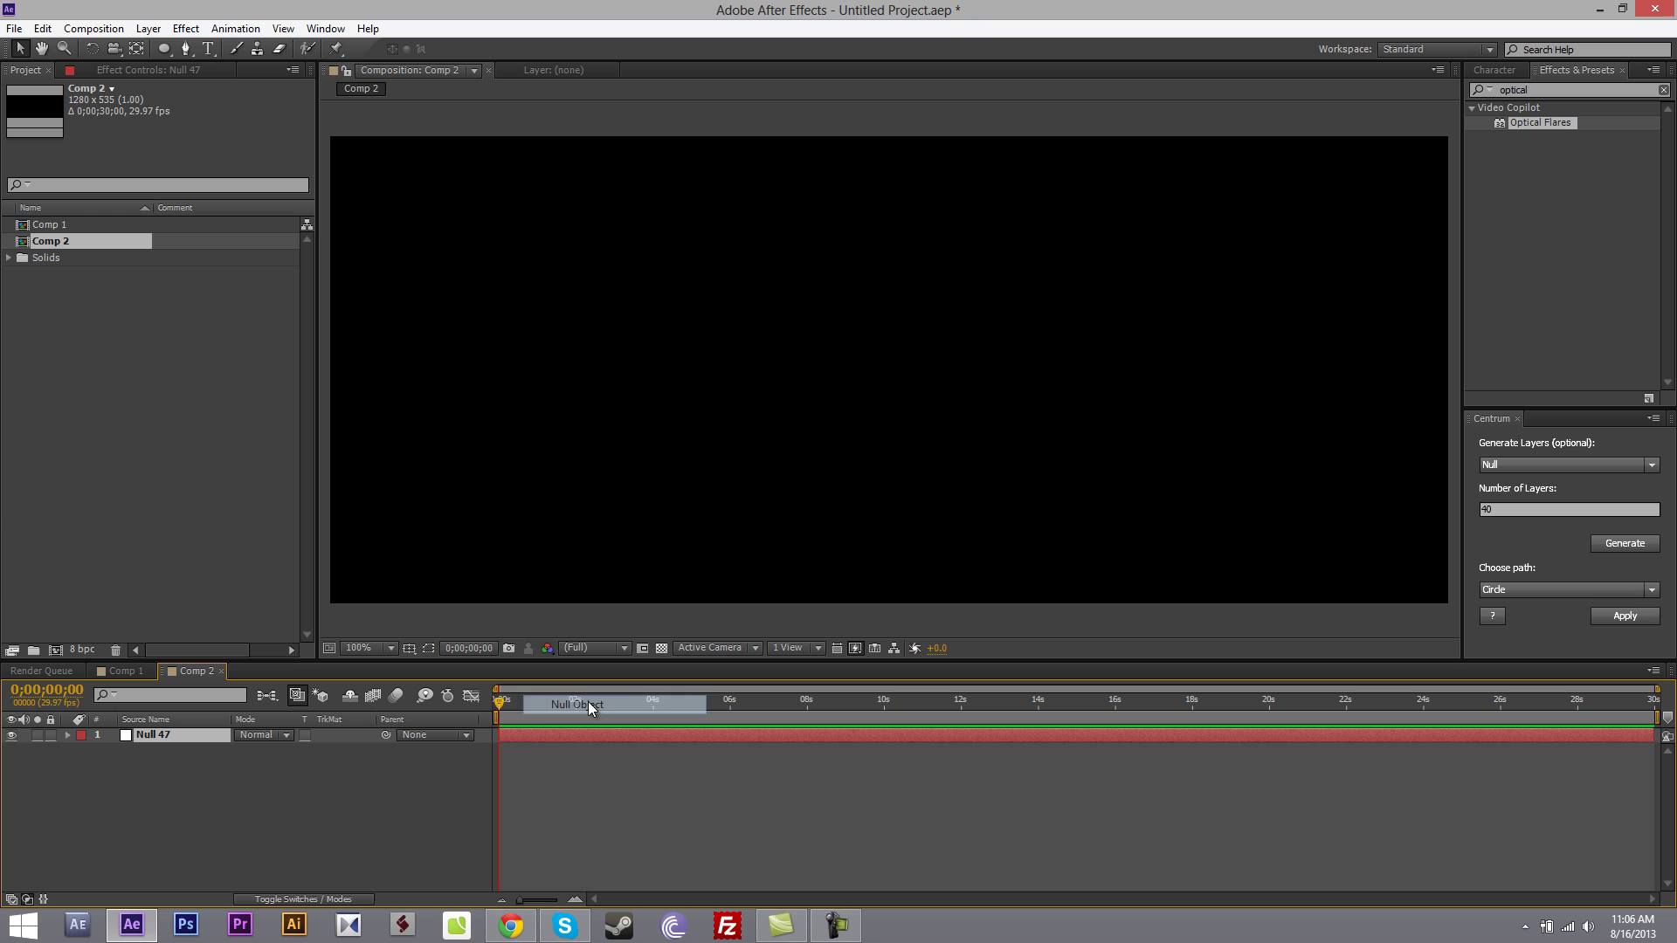
pyautogui.press('a')
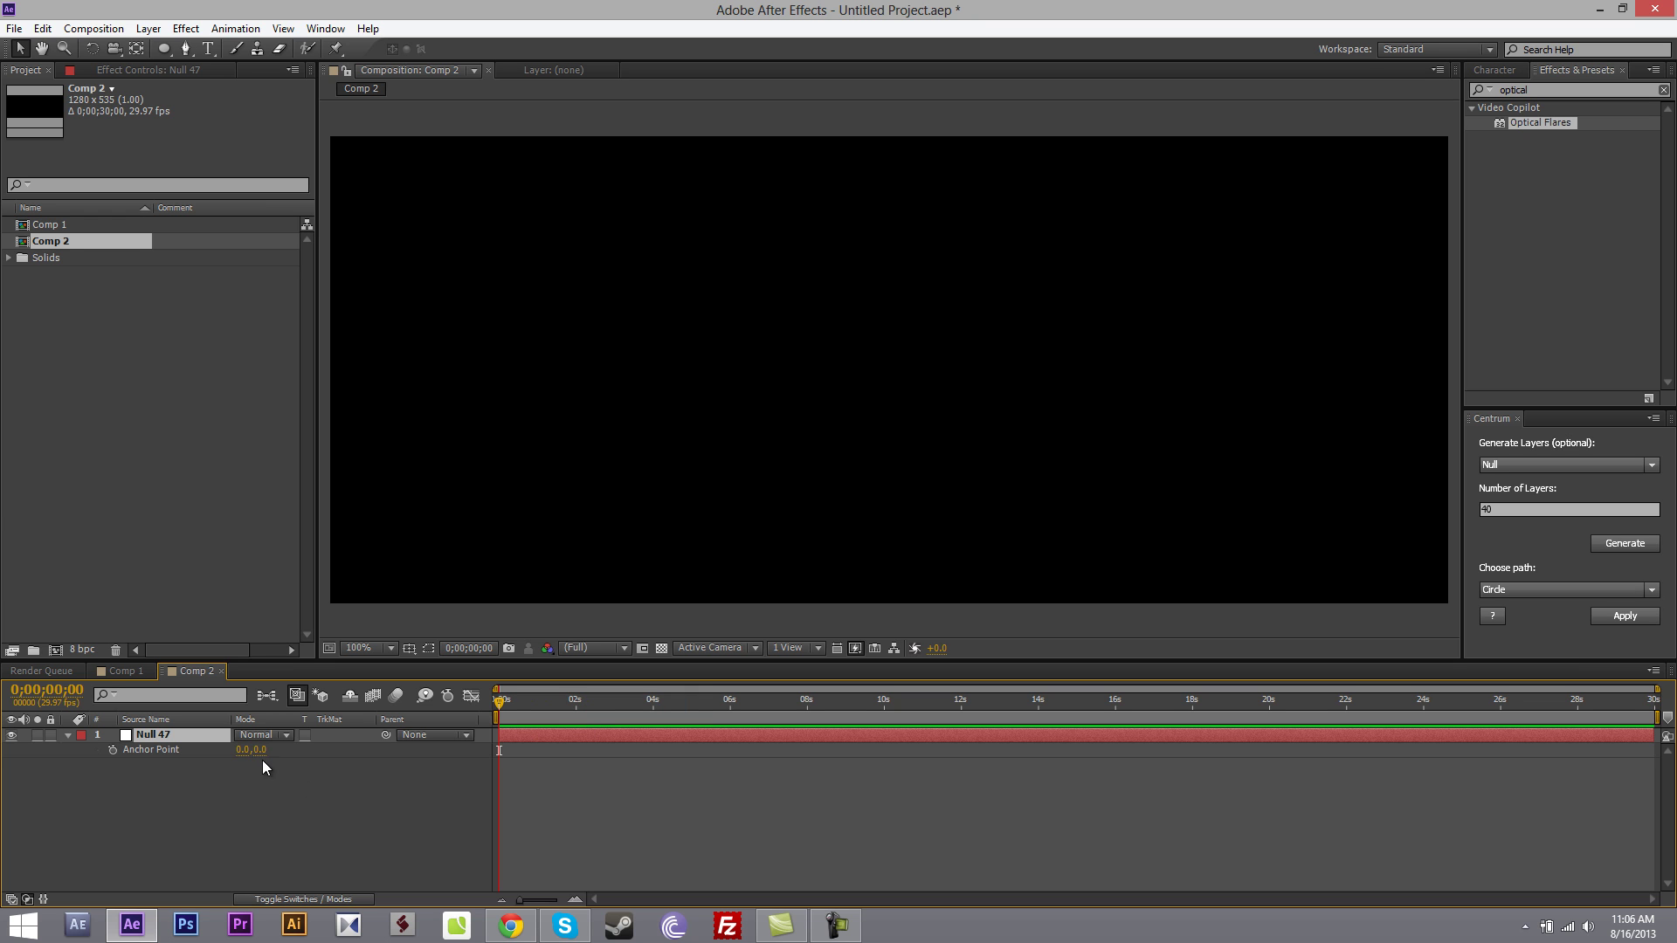
pyautogui.click(249, 749)
pyautogui.write('50')
pyautogui.press('Tab')
pyautogui.write('50')
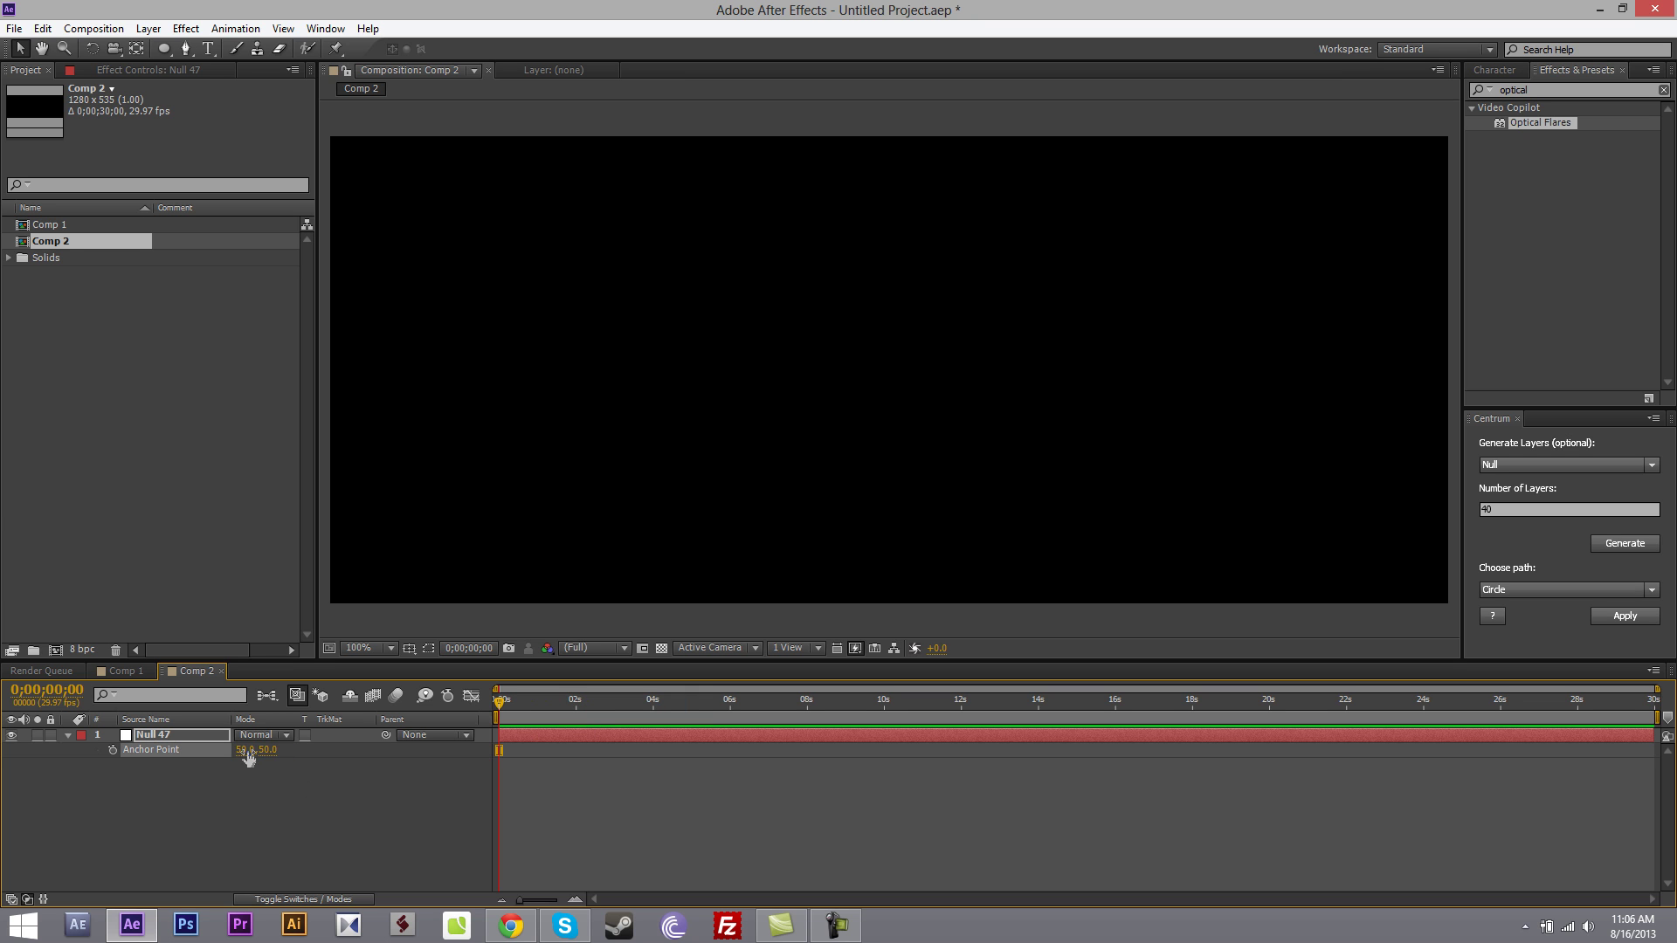
pyautogui.press('Return')
# Step: Duplicate the null into seven copies and arrange them with Centrum's Circle path
pyautogui.hotkey('ctrl', 'd')
pyautogui.hotkey('ctrl', 'd')
pyautogui.hotkey('ctrl', 'd')
pyautogui.hotkey('ctrl', 'd')
pyautogui.hotkey('ctrl', 'd')
pyautogui.hotkey('ctrl', 'd')
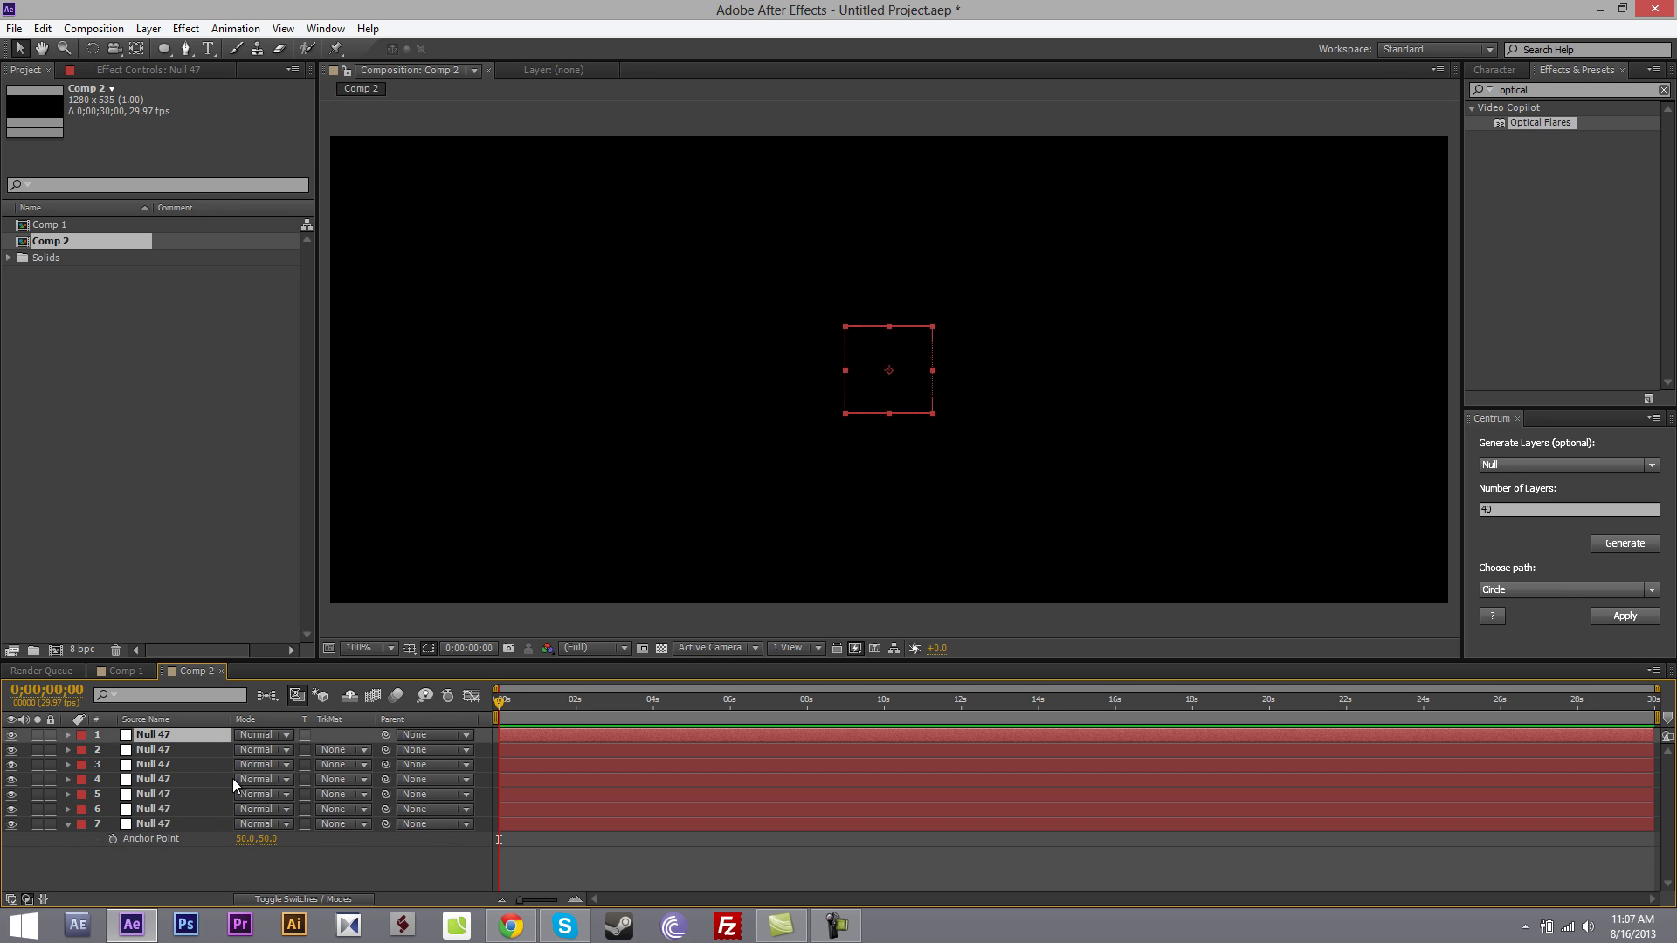
pyautogui.keyDown('shift'); pyautogui.click(179, 825); pyautogui.keyUp('shift')
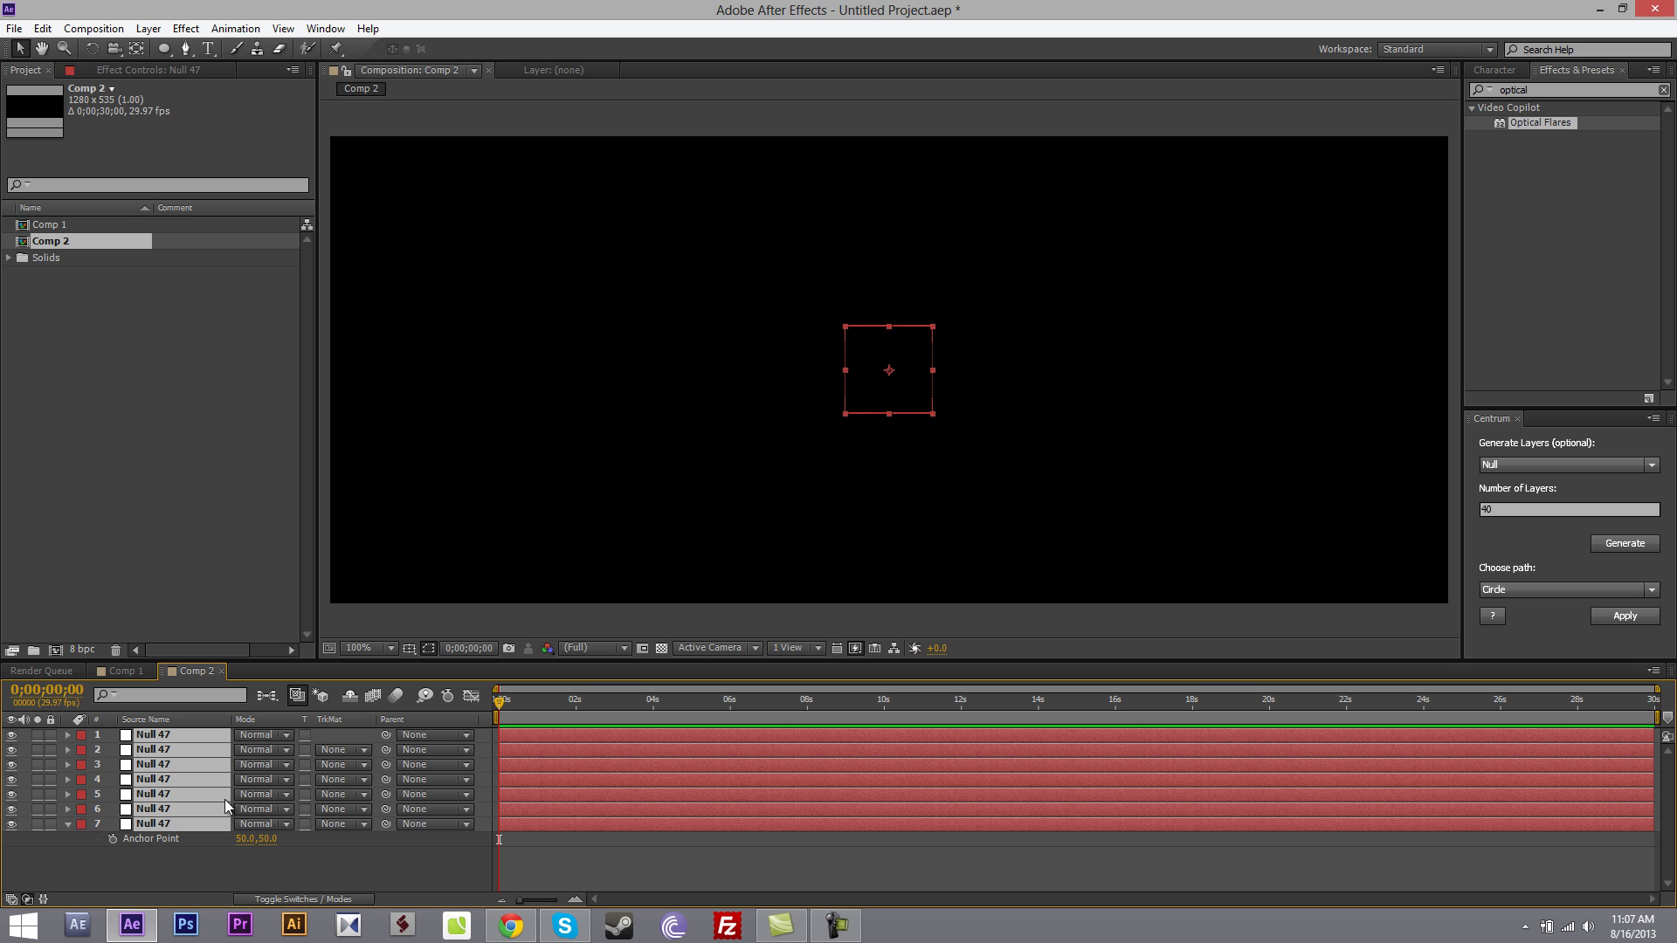
pyautogui.click(1510, 589)
pyautogui.click(1502, 605)
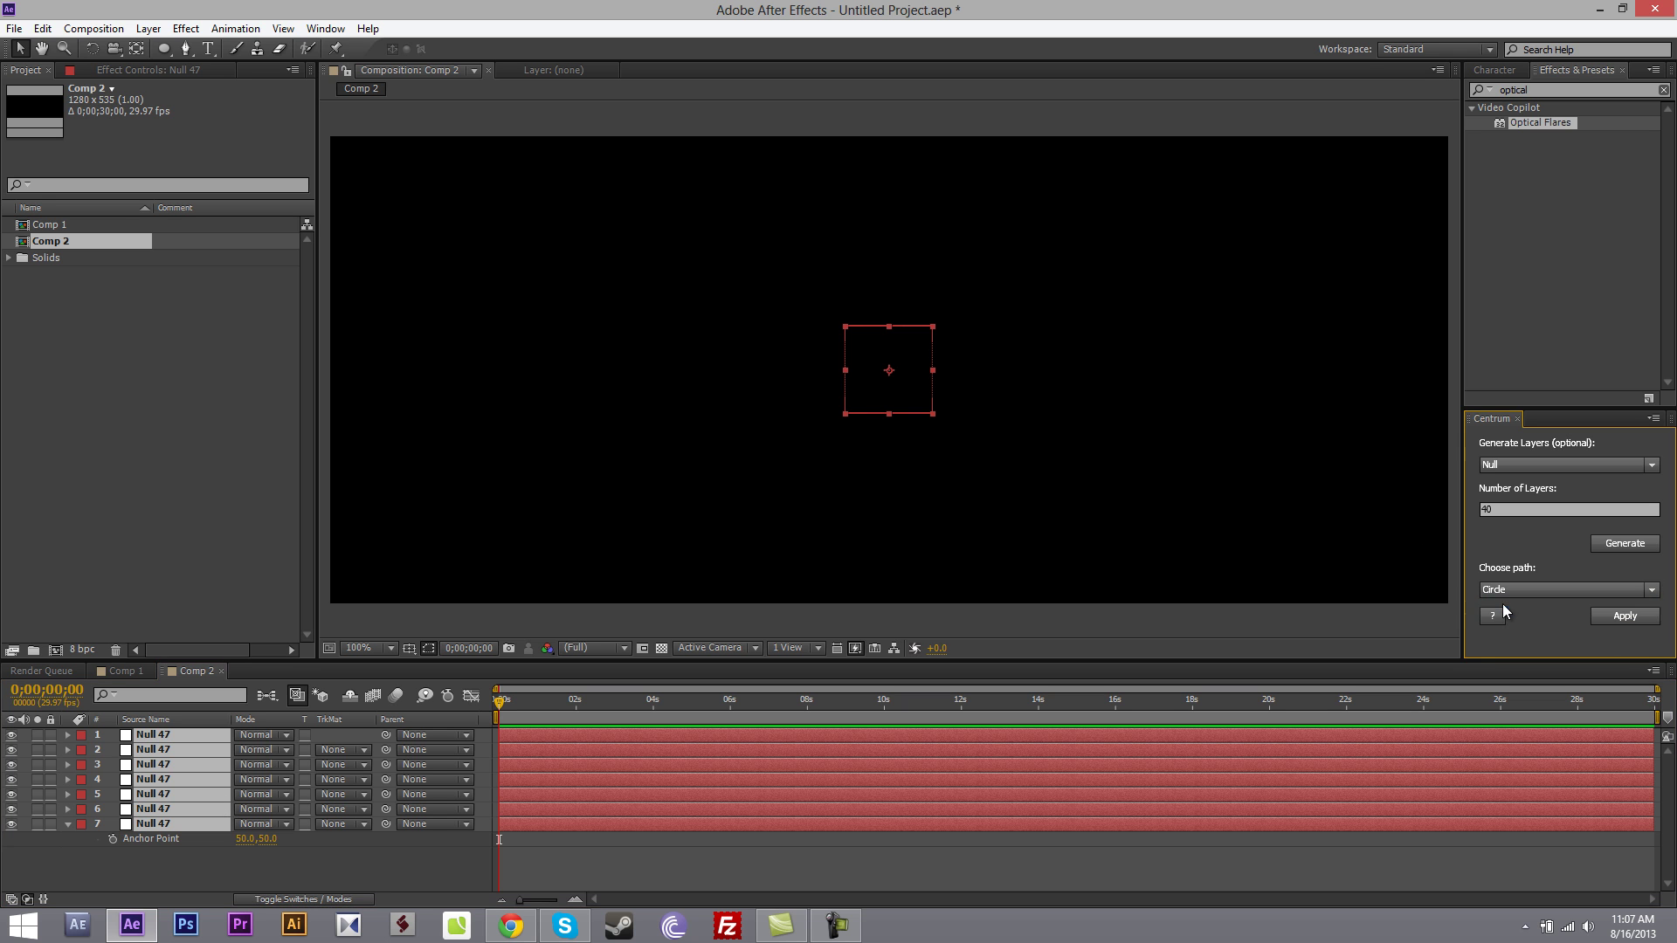
pyautogui.click(1616, 616)
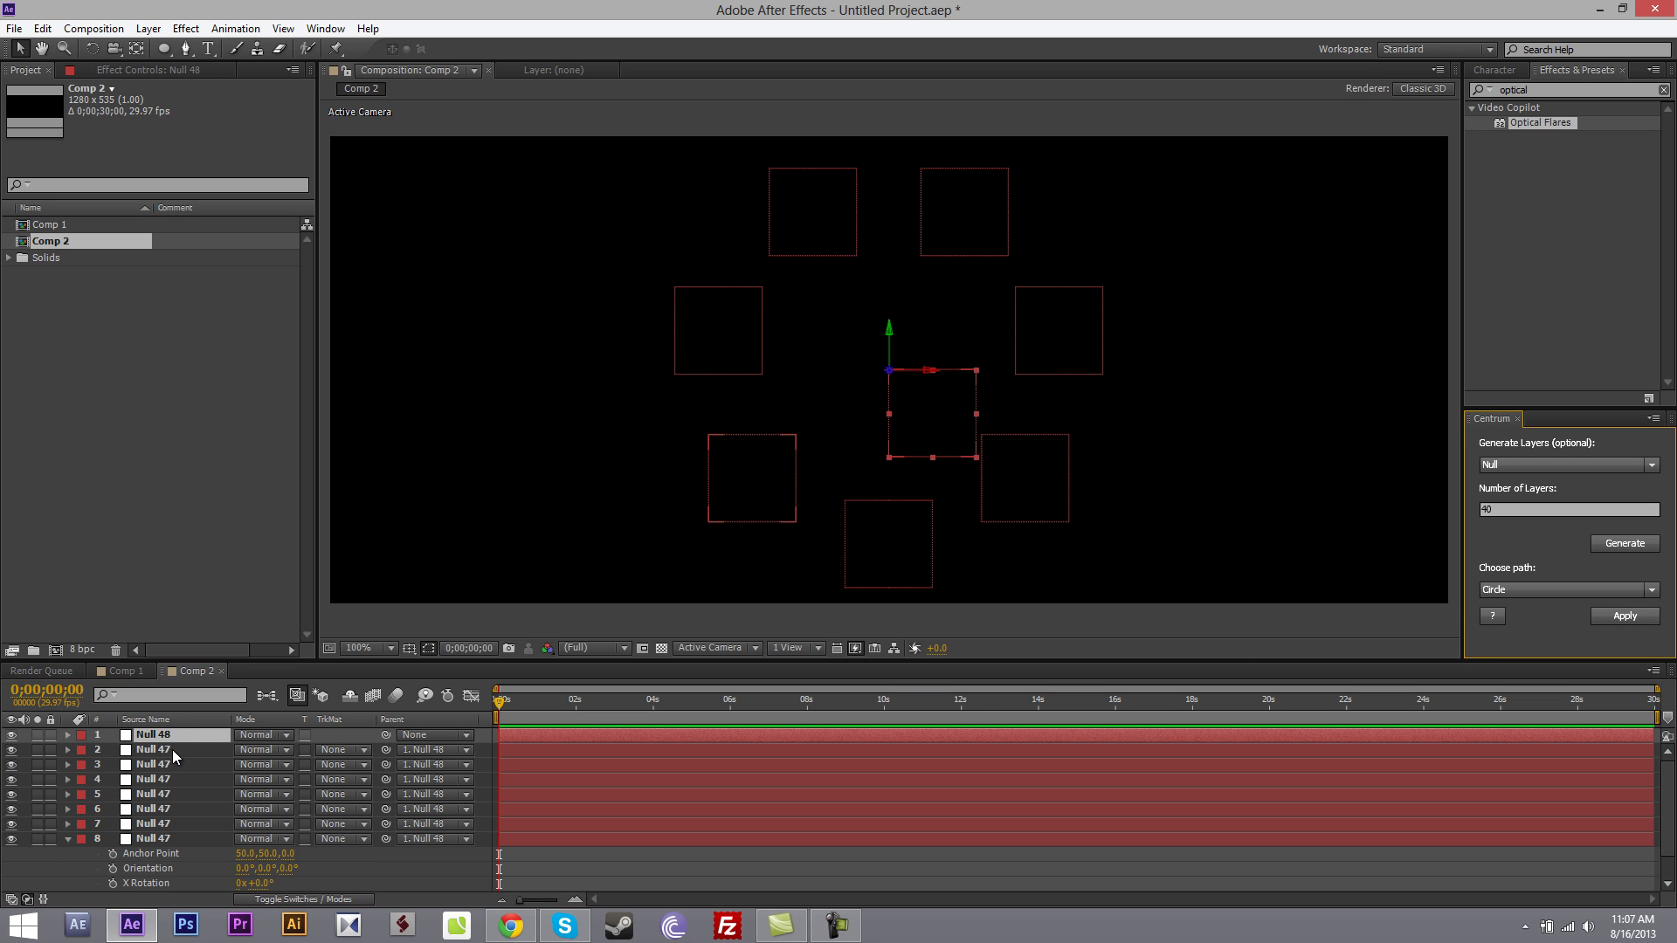
# Step: Rotate the Centrum Control layer 14° around Z
pyautogui.click(175, 738)
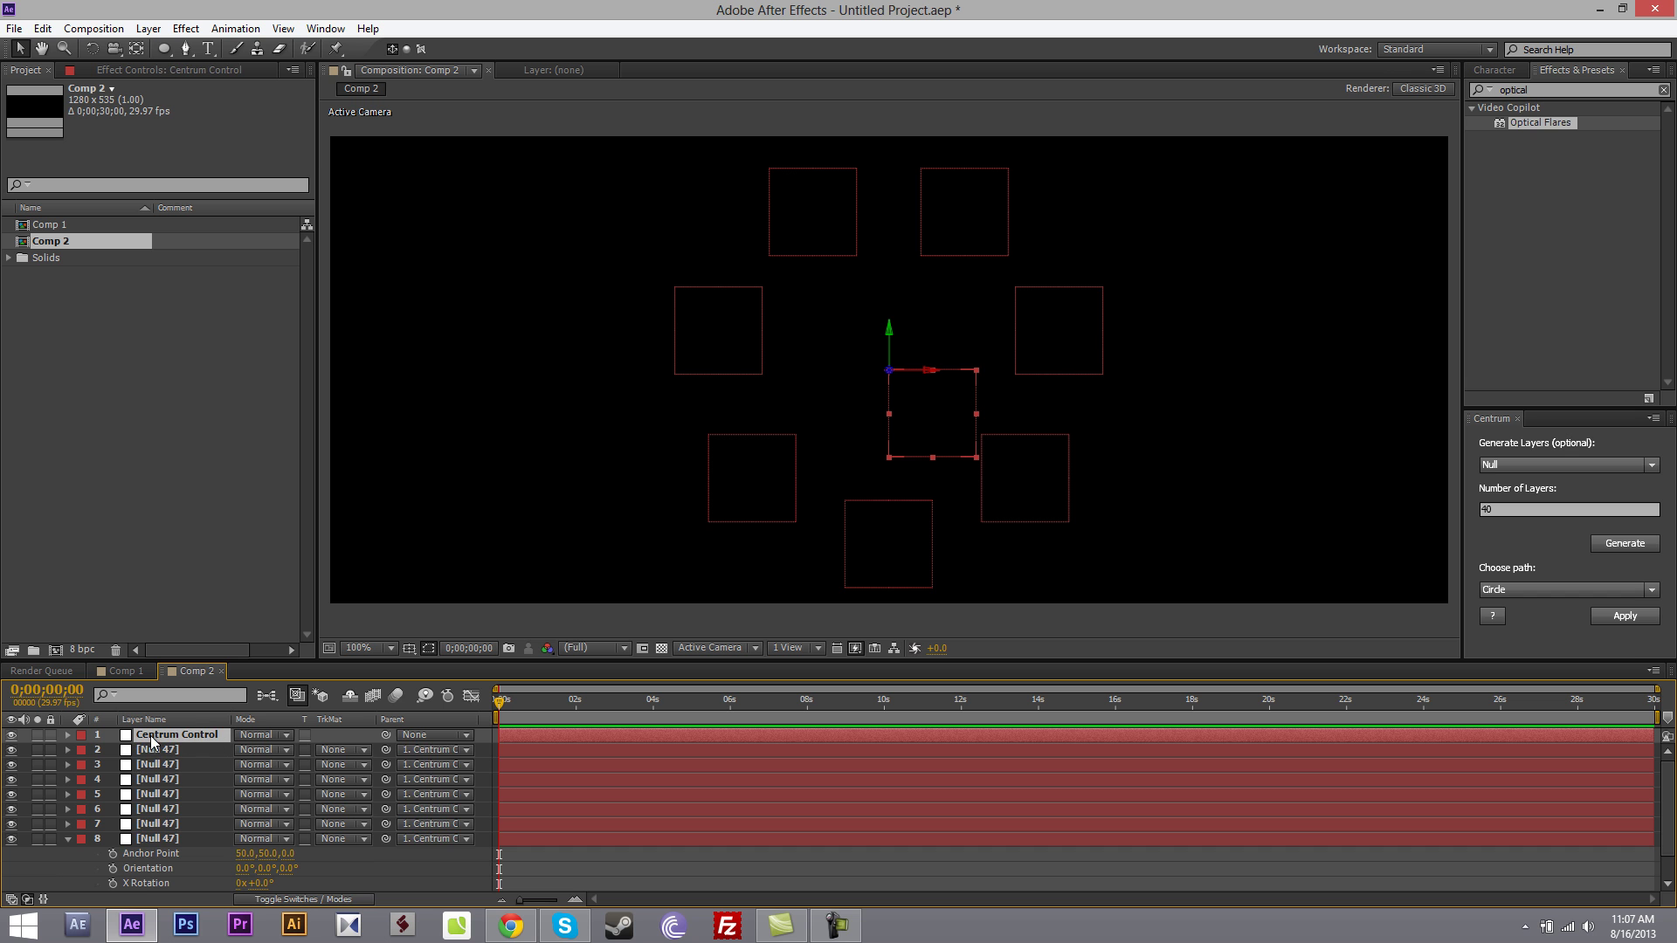
pyautogui.press('r')
pyautogui.moveTo(255, 794)
pyautogui.mouseDown()
pyautogui.moveTo(315, 790)
pyautogui.moveTo(271, 795)
pyautogui.mouseUp()
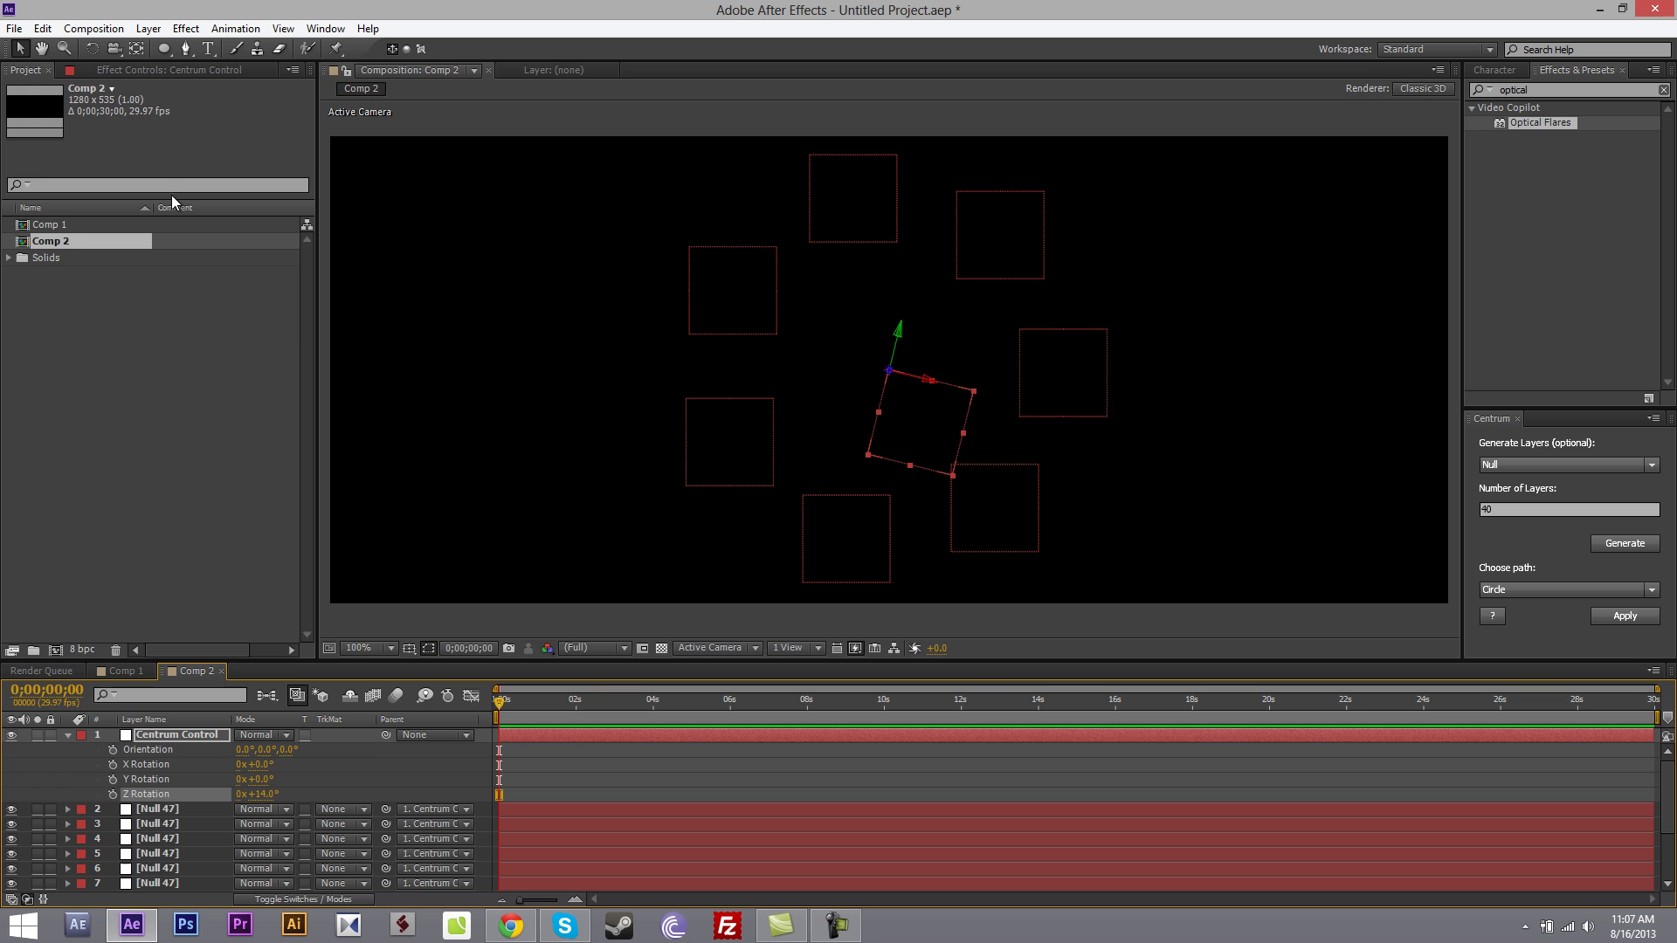
# Step: Pull the ring's Start Radius inward in Effect Controls, then restore it to 200
pyautogui.click(170, 74)
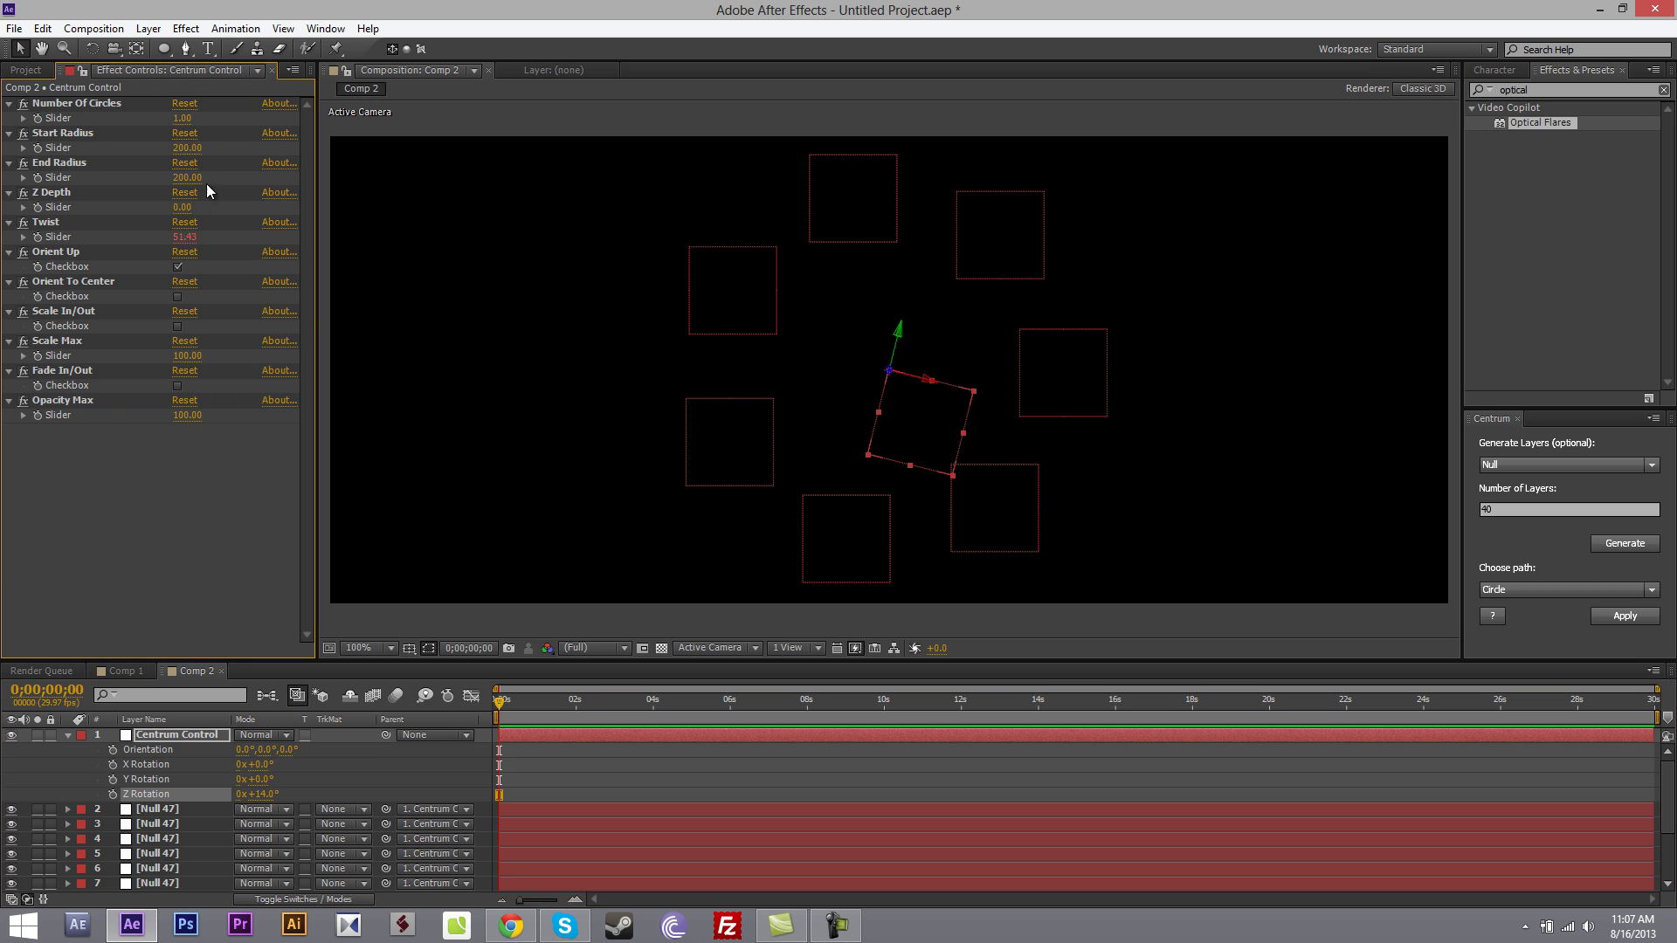
pyautogui.moveTo(187, 148)
pyautogui.mouseDown()
pyautogui.moveTo(124, 135)
pyautogui.moveTo(213, 138)
pyautogui.mouseUp()
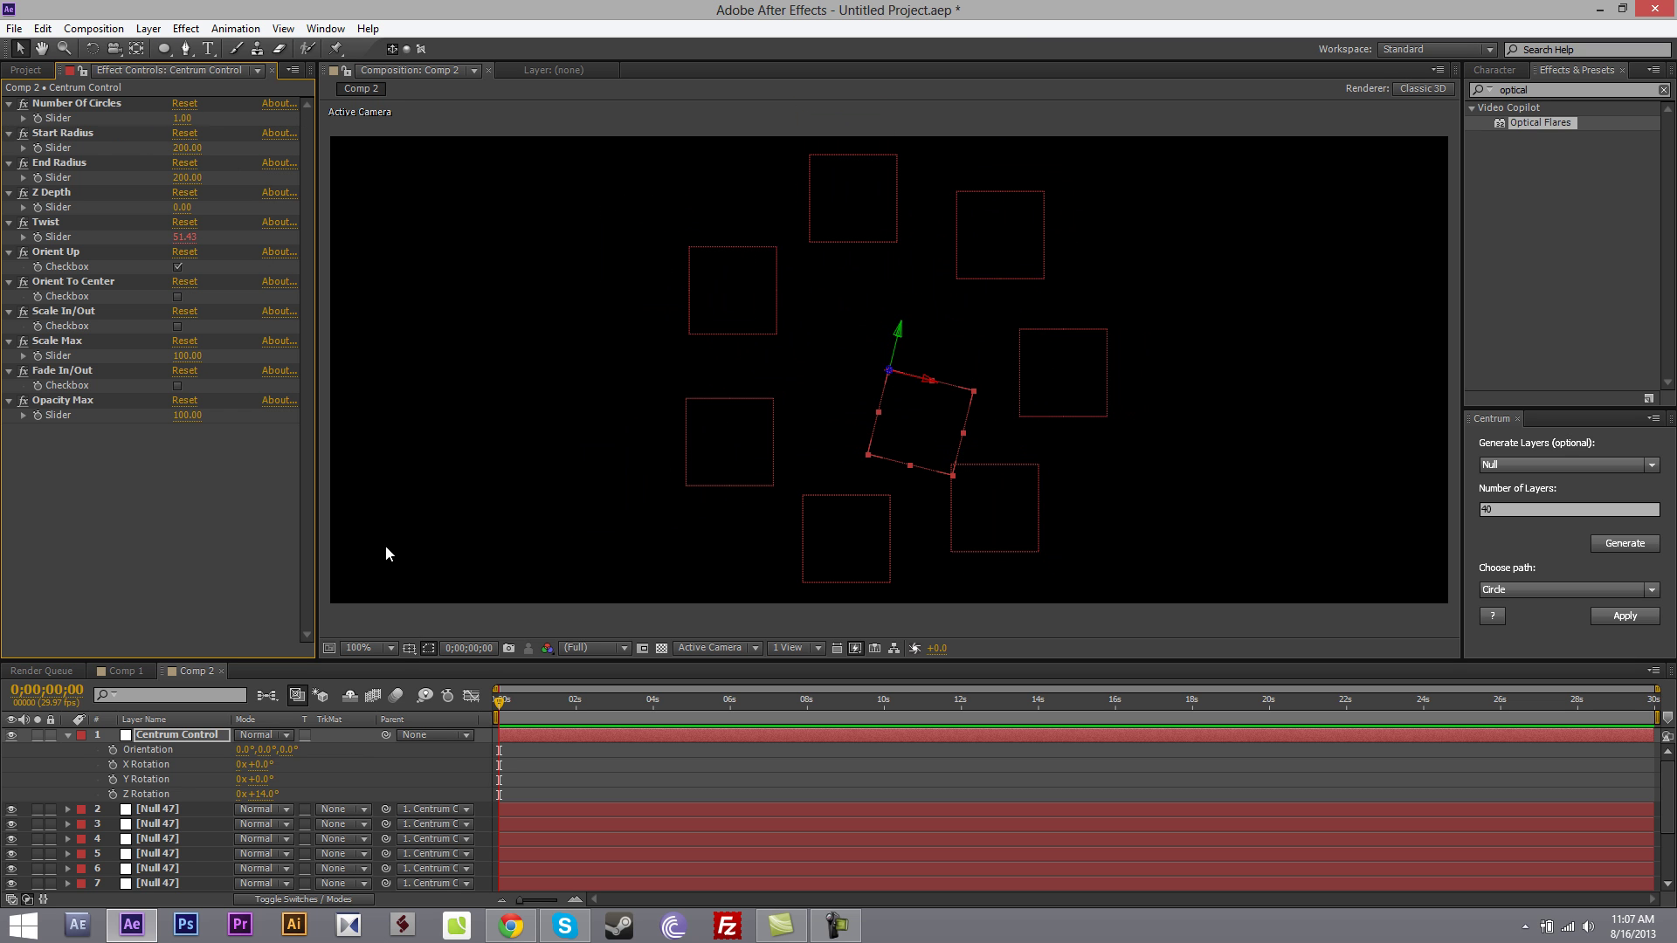
pyautogui.click(215, 796)
pyautogui.click(68, 734)
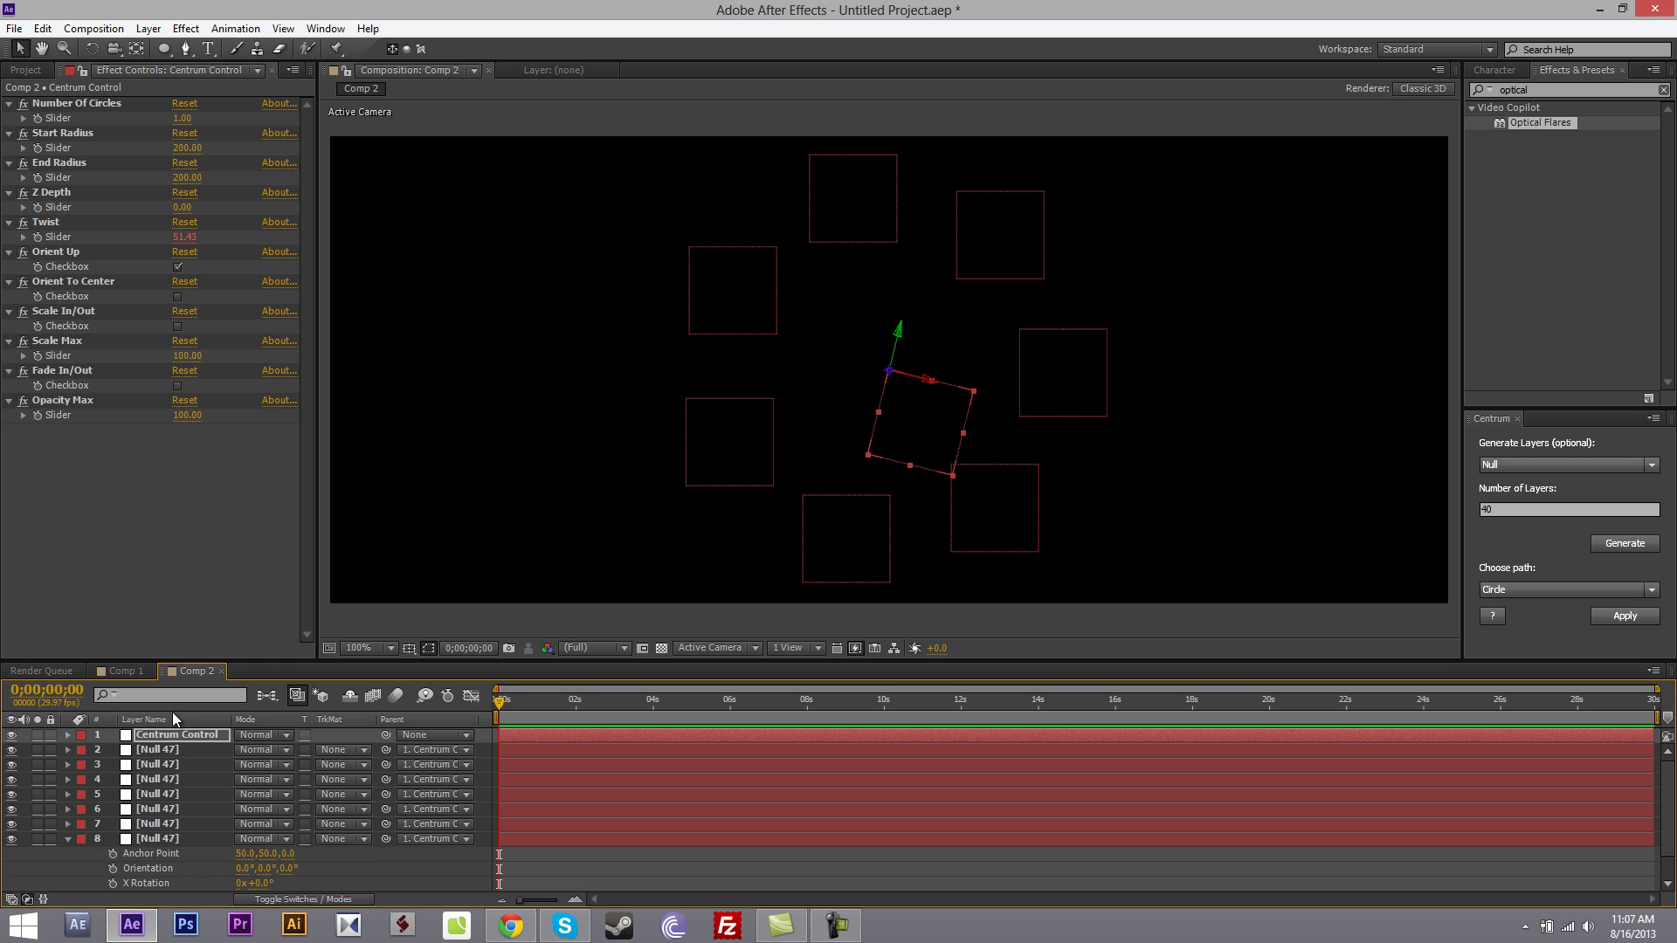
pyautogui.click(30, 70)
# Step: Create another new composition, Comp 3, with default settings
pyautogui.rightClick(144, 377)
pyautogui.click(184, 384)
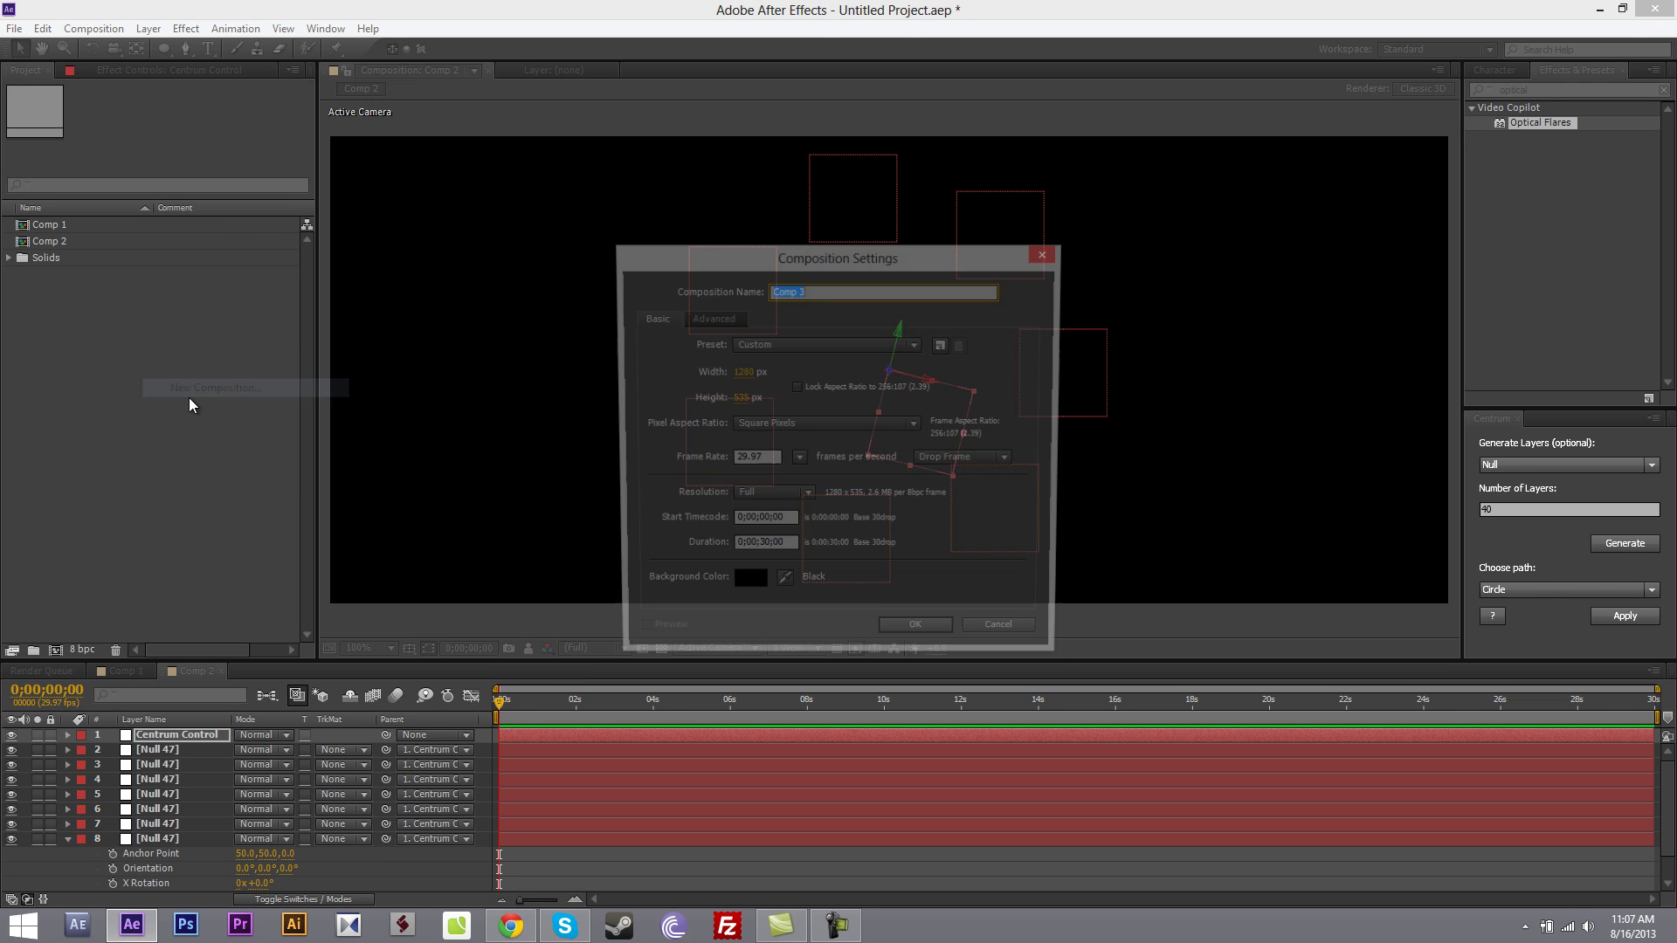
pyautogui.press('Return')
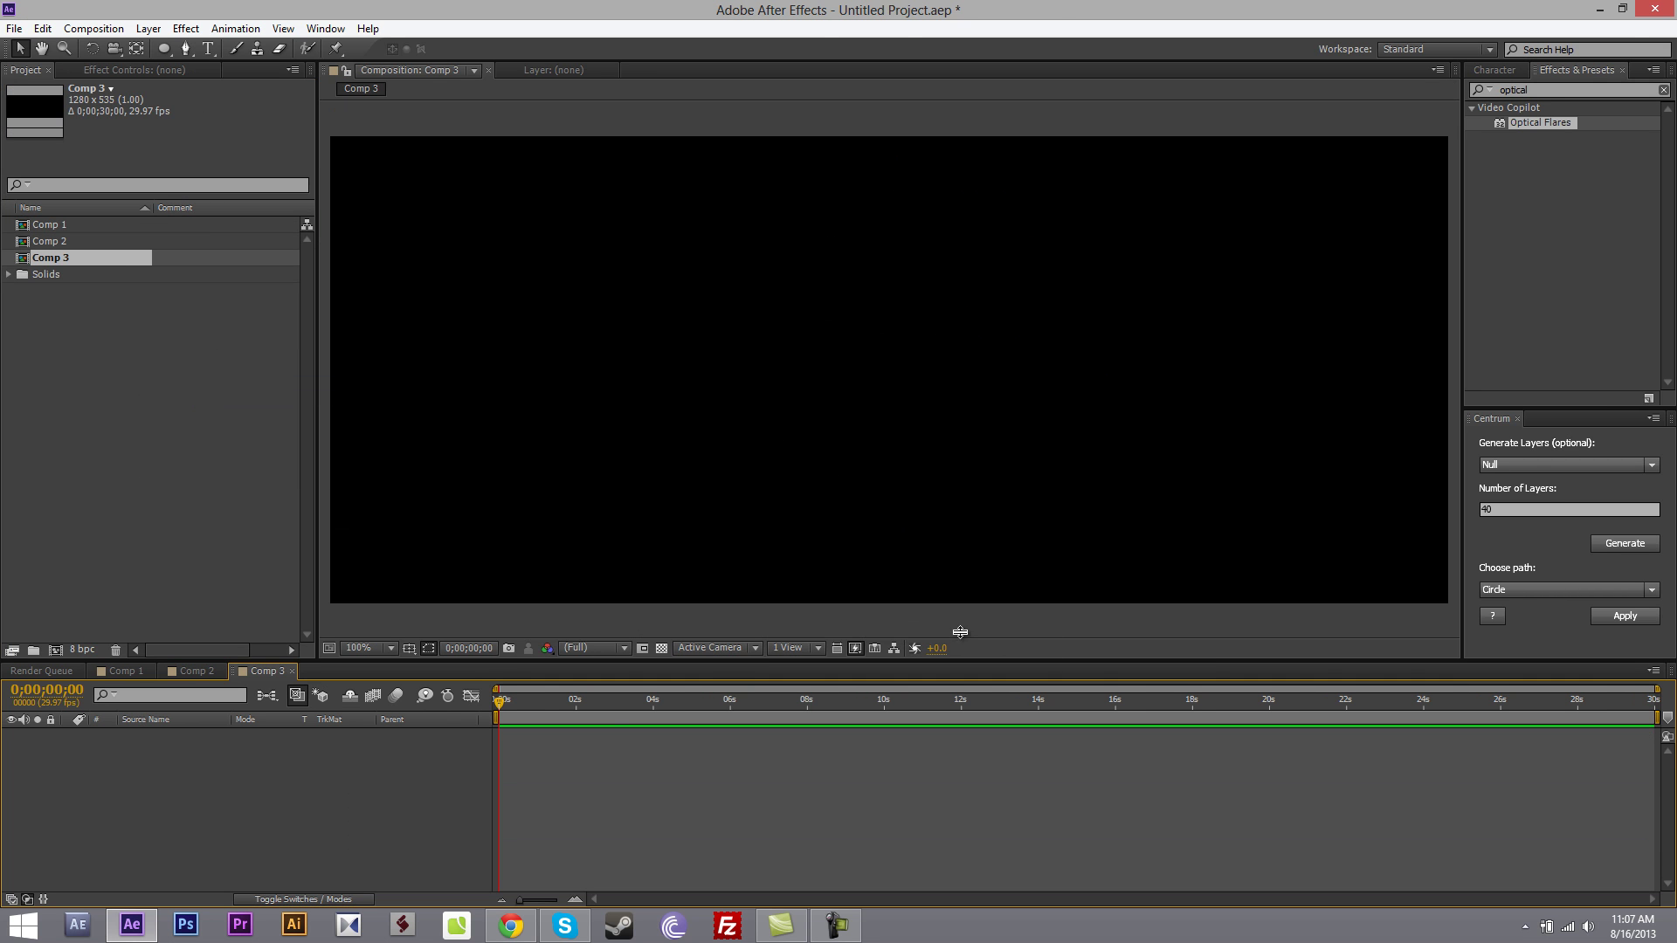
# Step: Generate 40 red 40×40 solids with Centrum and arrange them on a Circle path
pyautogui.click(1524, 465)
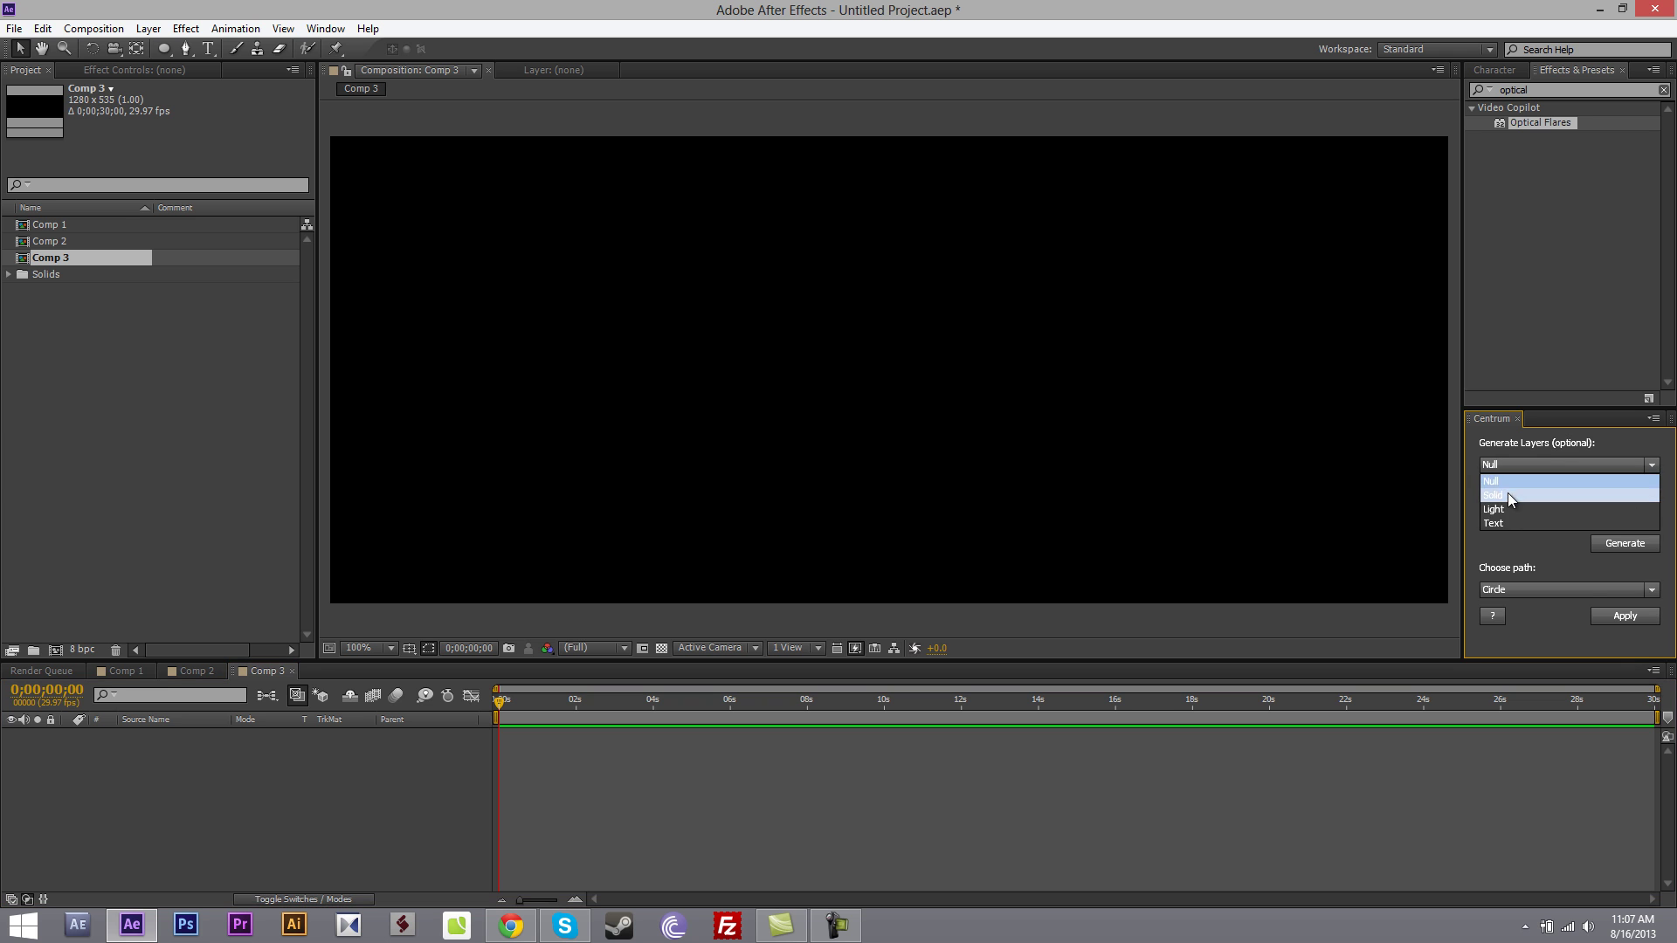
pyautogui.click(1497, 497)
pyautogui.write('8')
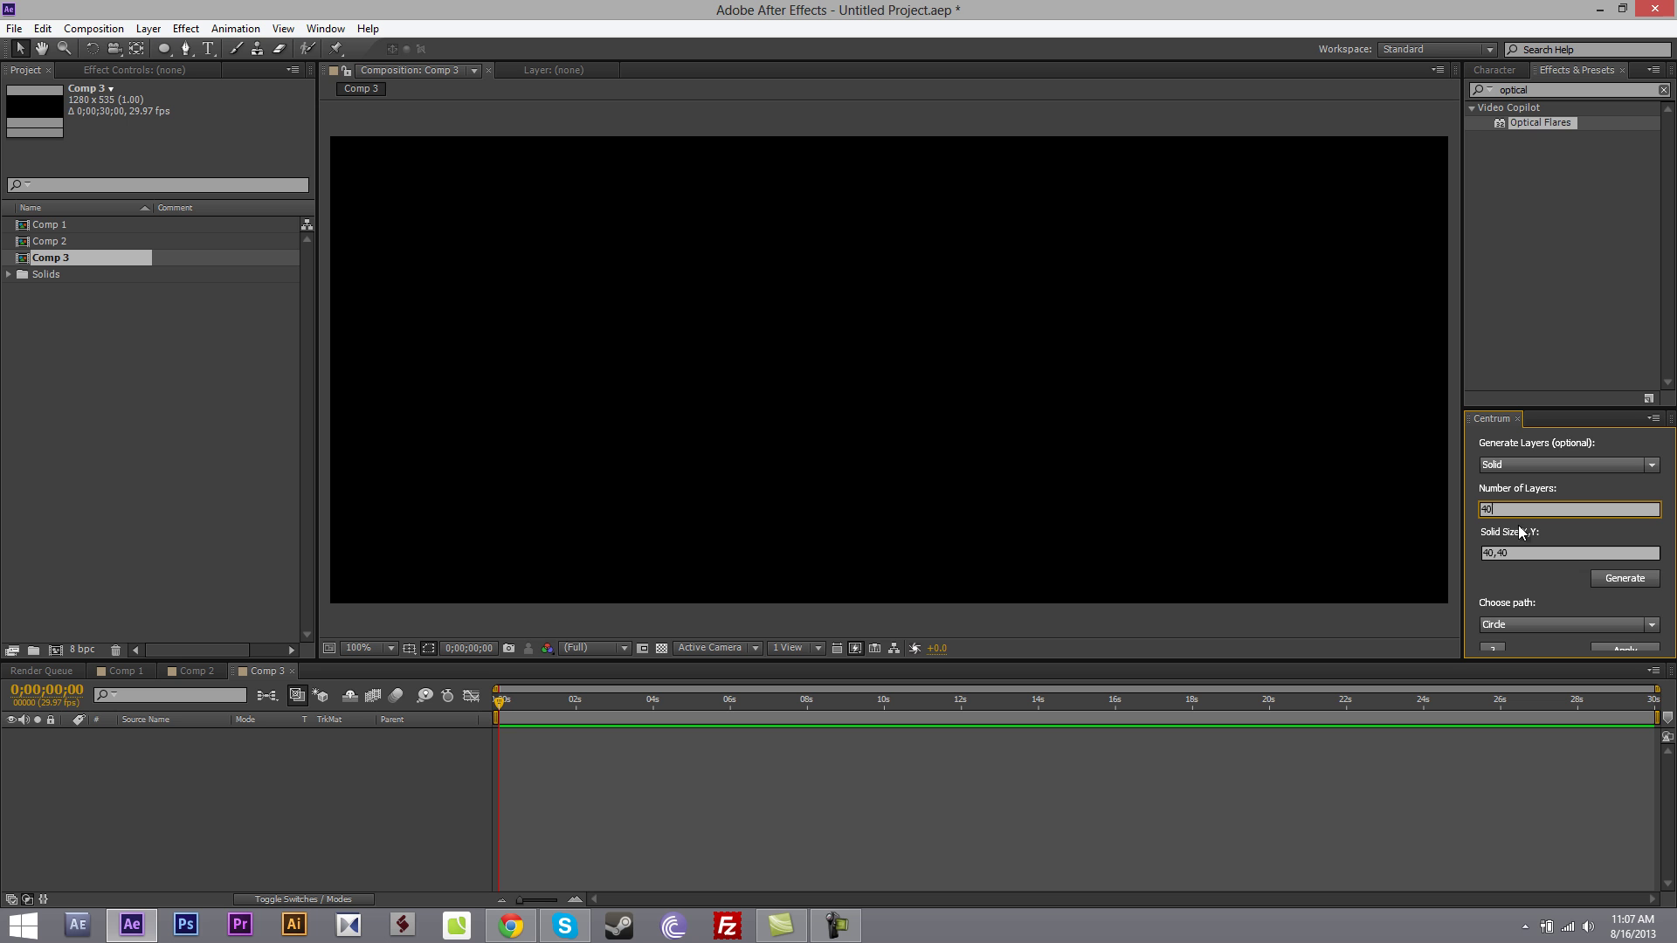
pyautogui.click(1485, 553)
pyautogui.click(1623, 578)
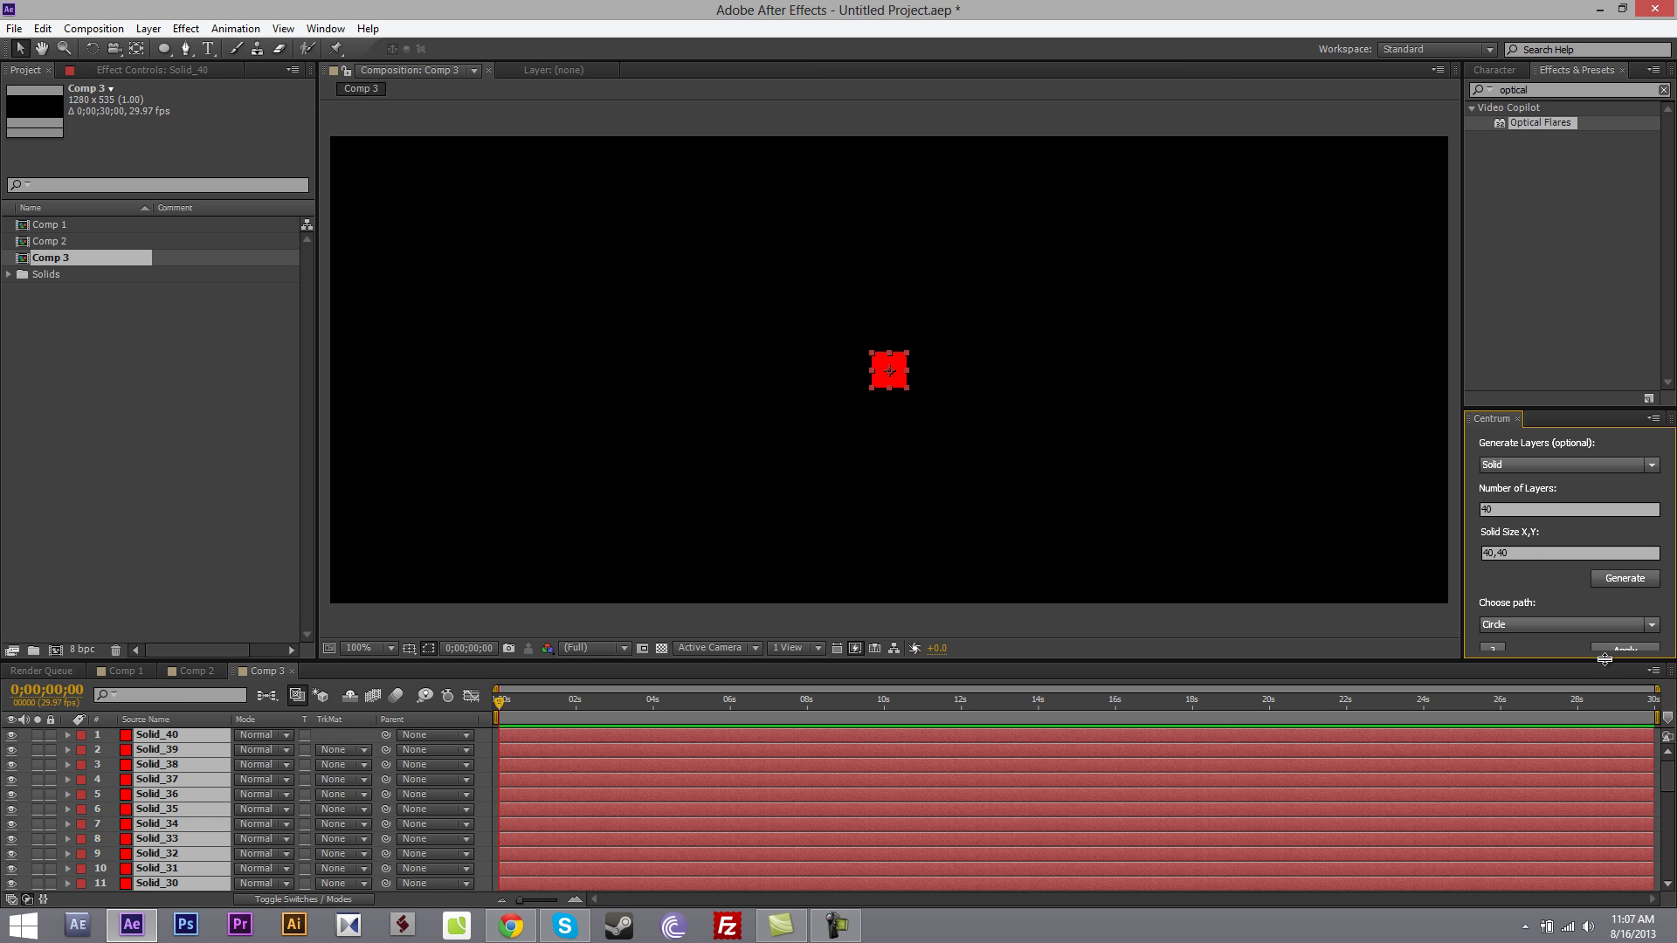
pyautogui.moveTo(1605, 659); pyautogui.dragTo(1611, 675)
pyautogui.click(1613, 650)
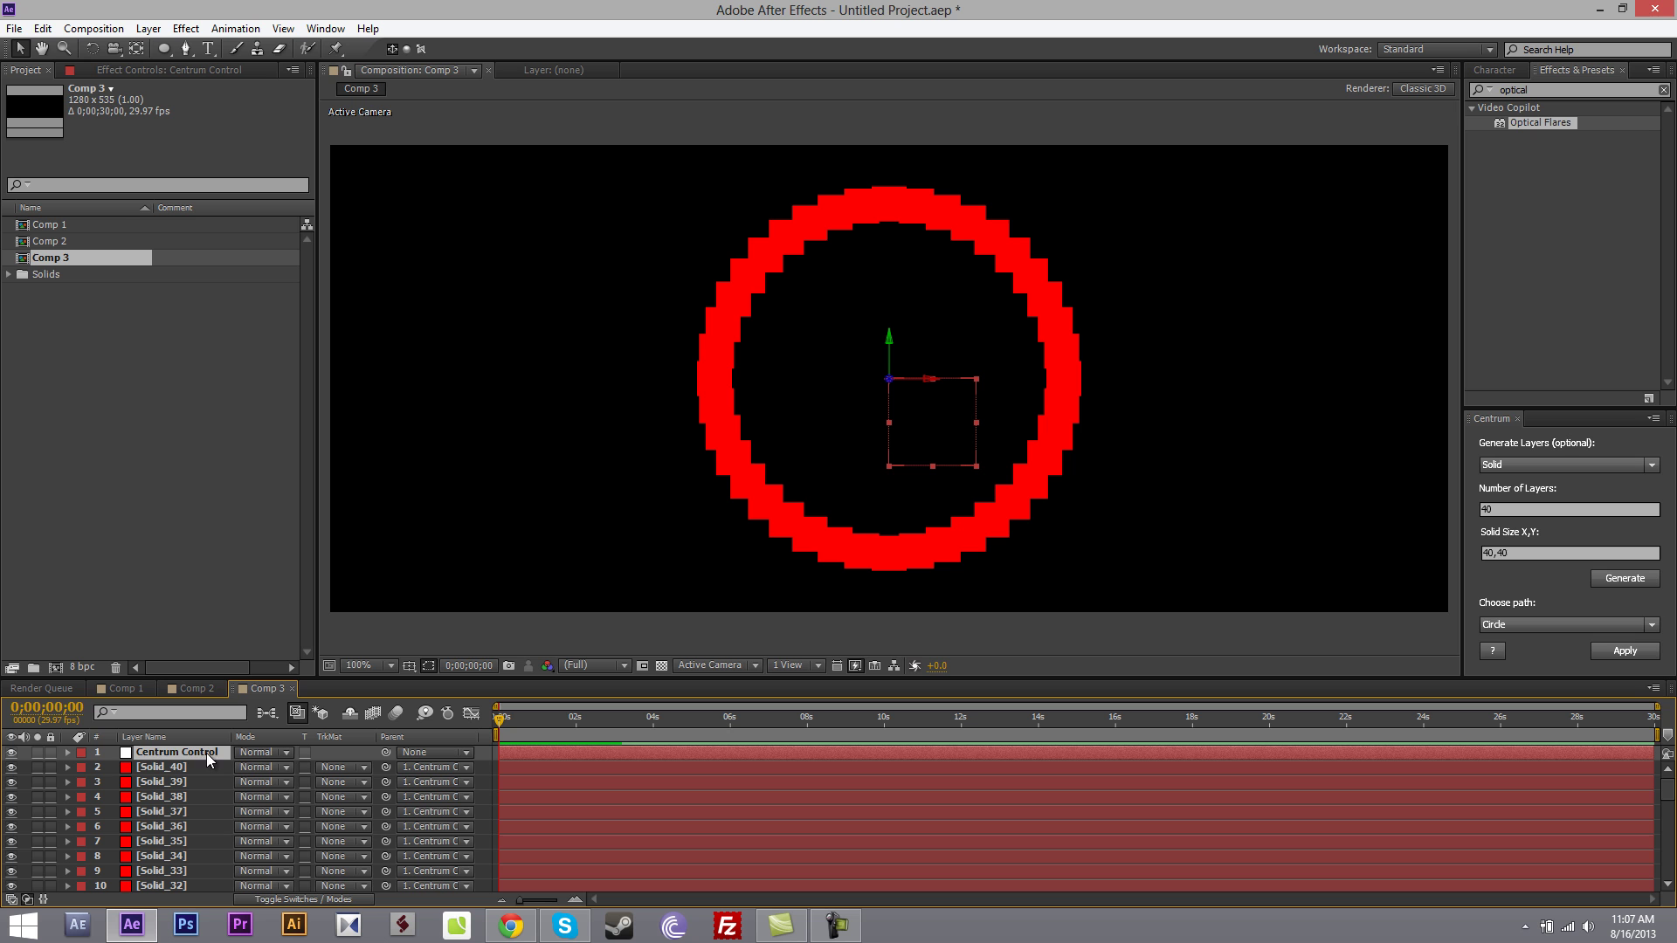
# Step: Rearrange the solids along Centrum's Spiral path, then browse the other path shapes
pyautogui.click(1538, 618)
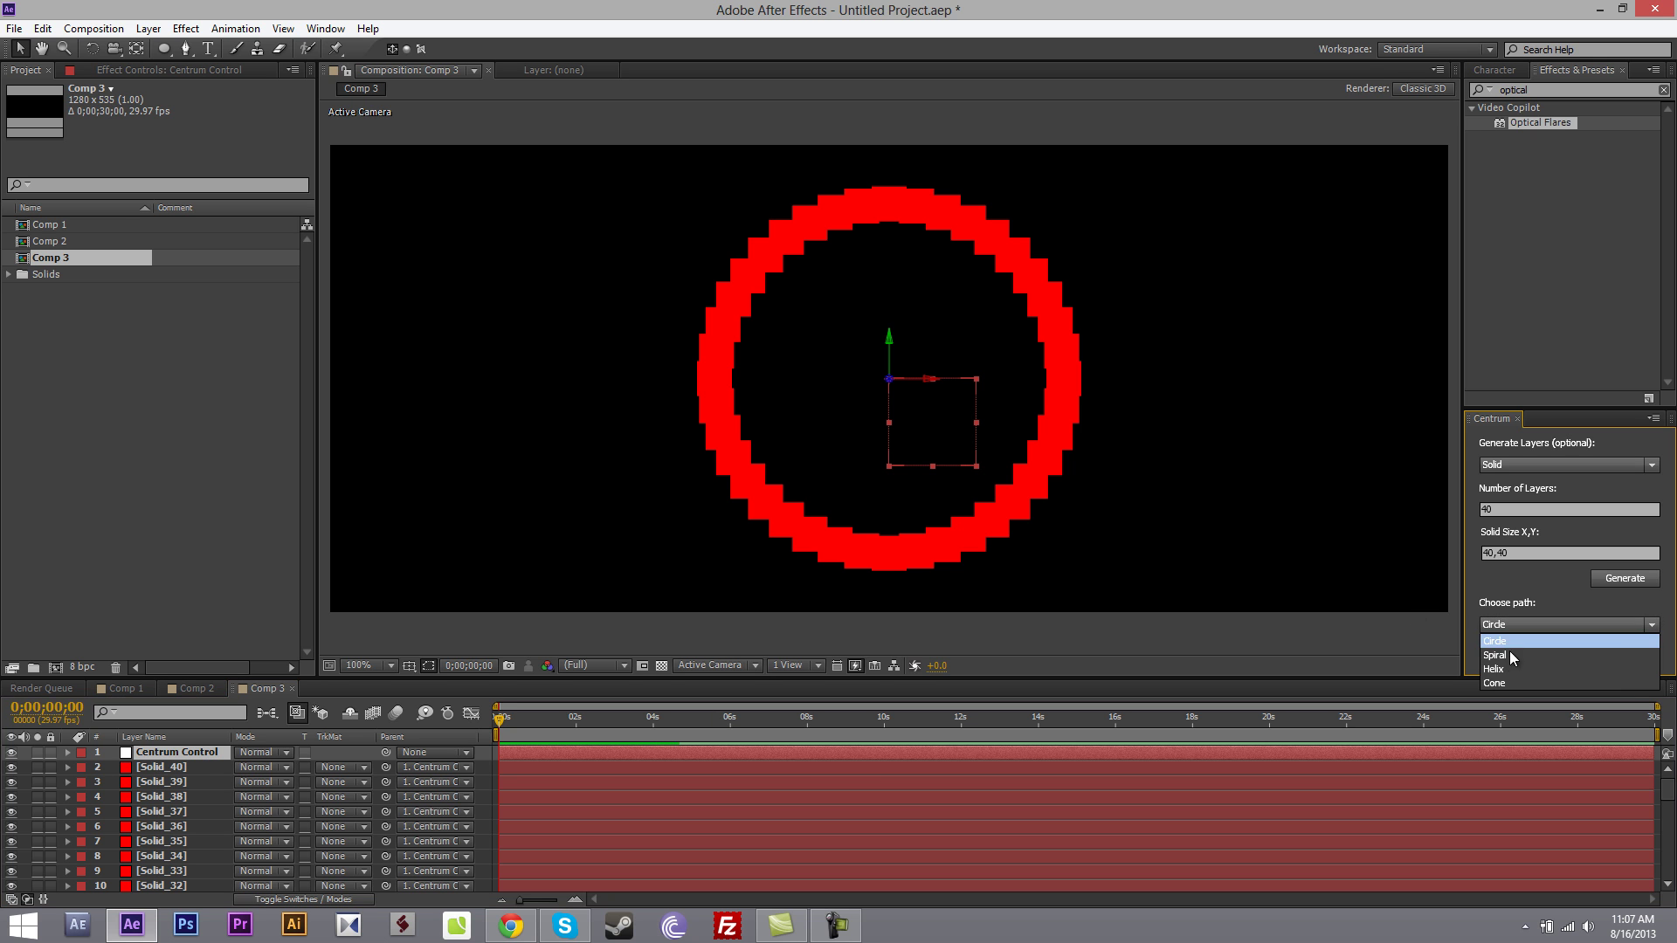
pyautogui.click(1503, 653)
pyautogui.click(1619, 648)
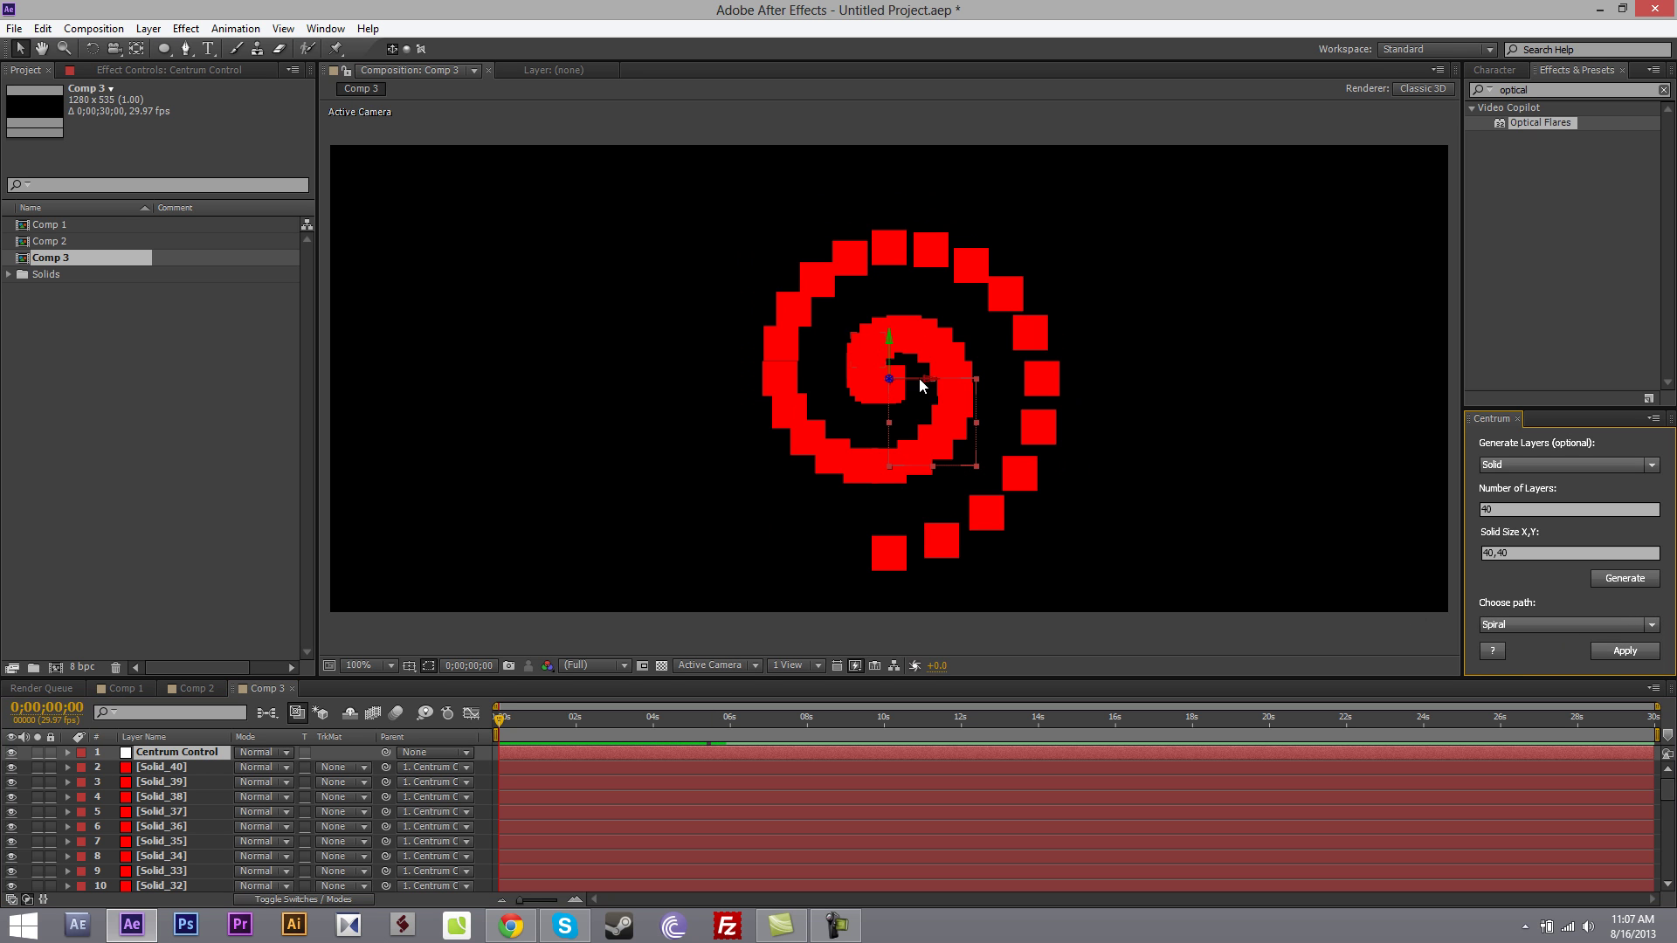
pyautogui.click(1538, 616)
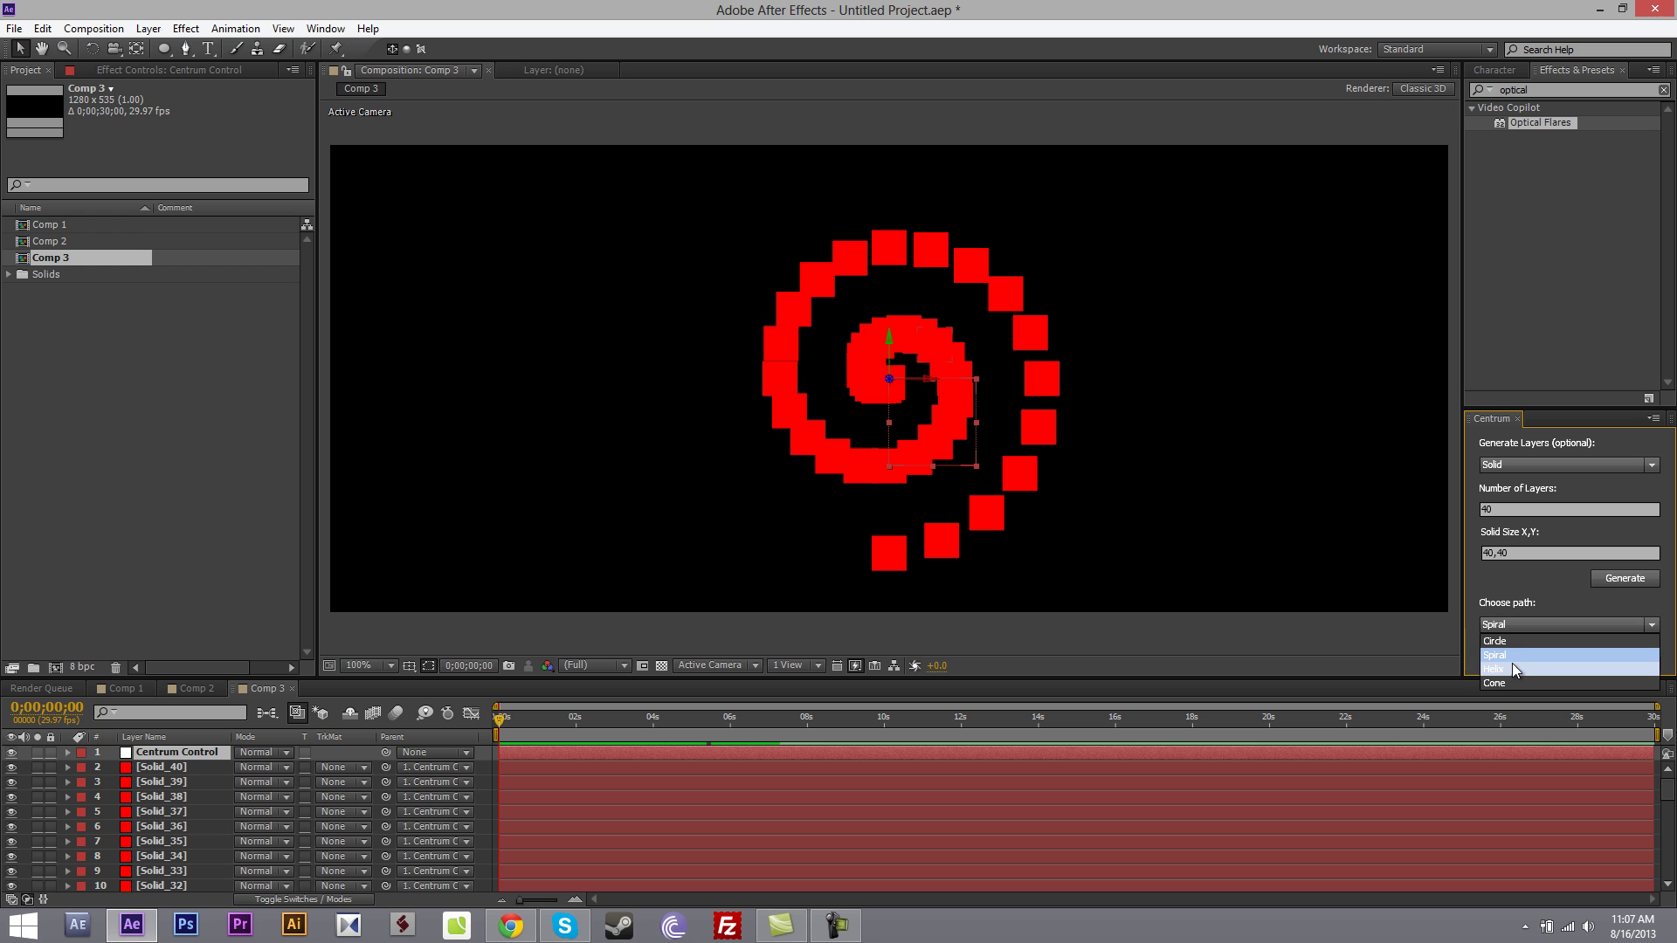
pyautogui.click(1504, 618)
pyautogui.click(1535, 625)
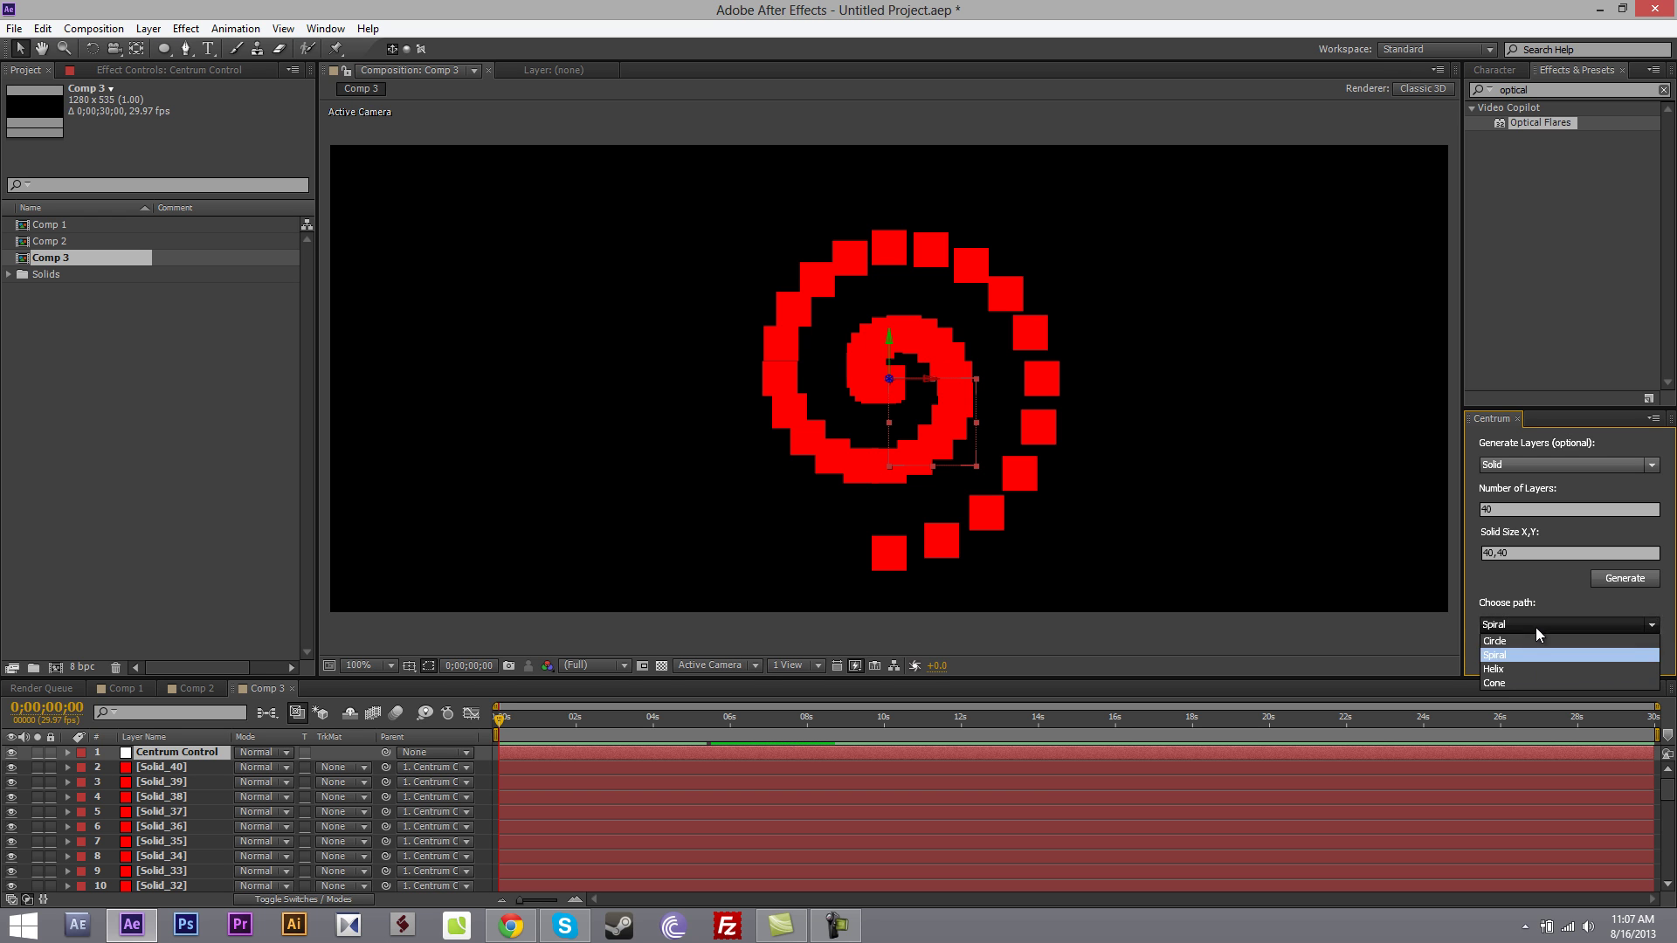
pyautogui.click(1508, 606)
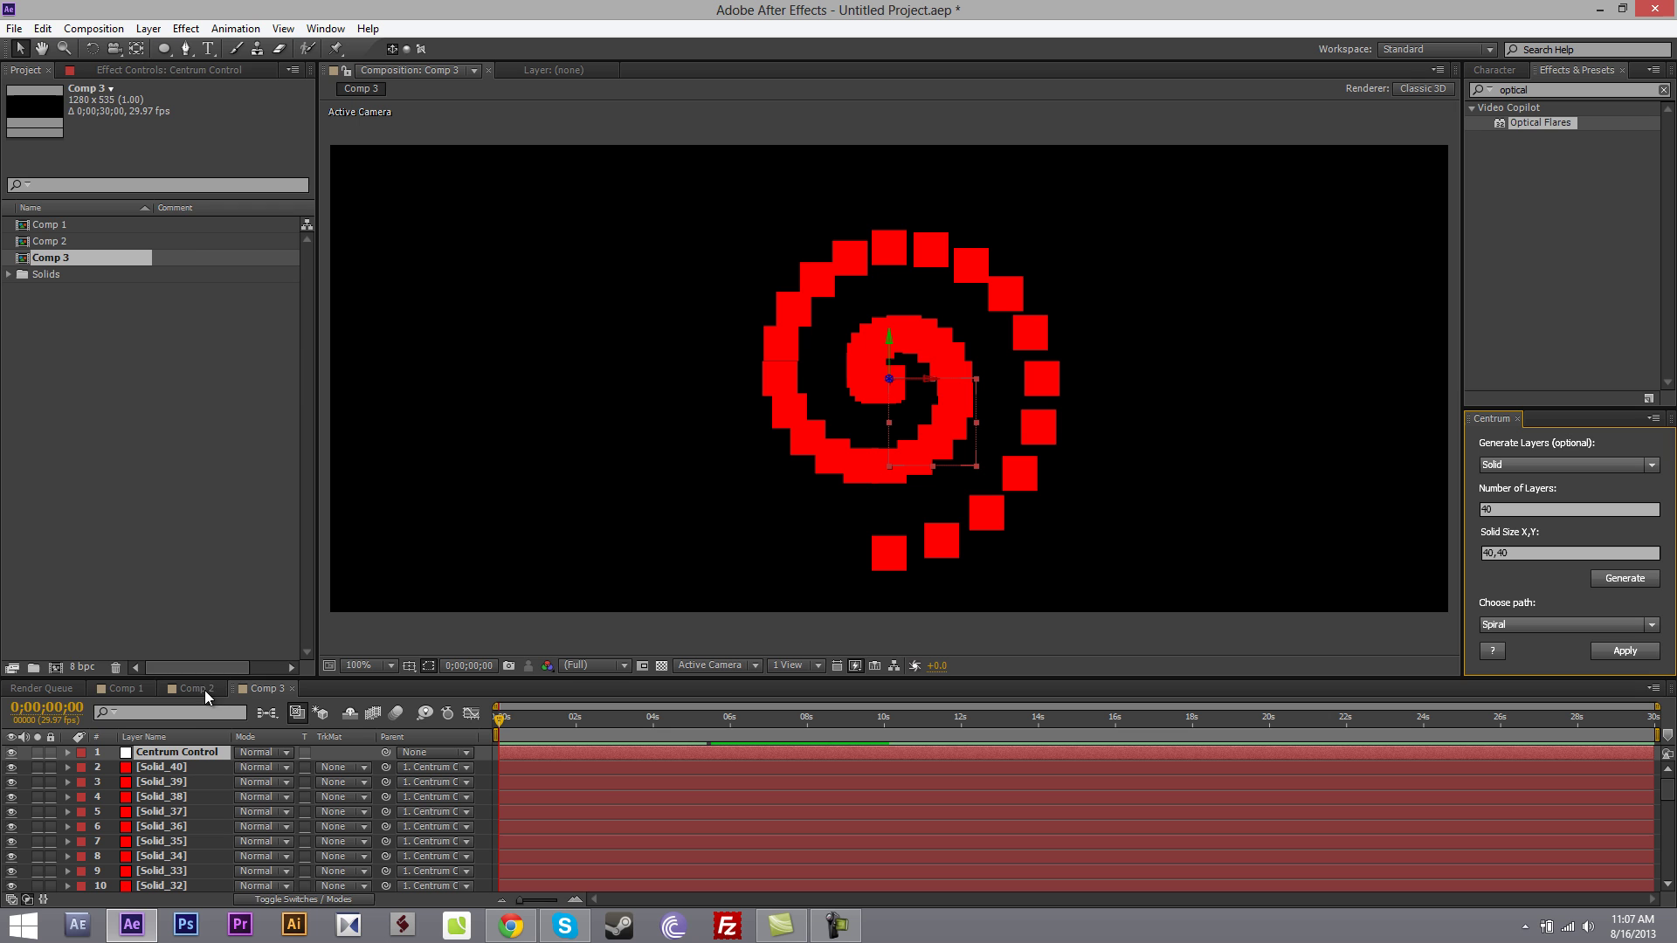
# Step: Set the spiral's Number Of Circles to 2, then scrub it up to 3
pyautogui.click(179, 756)
pyautogui.click(203, 70)
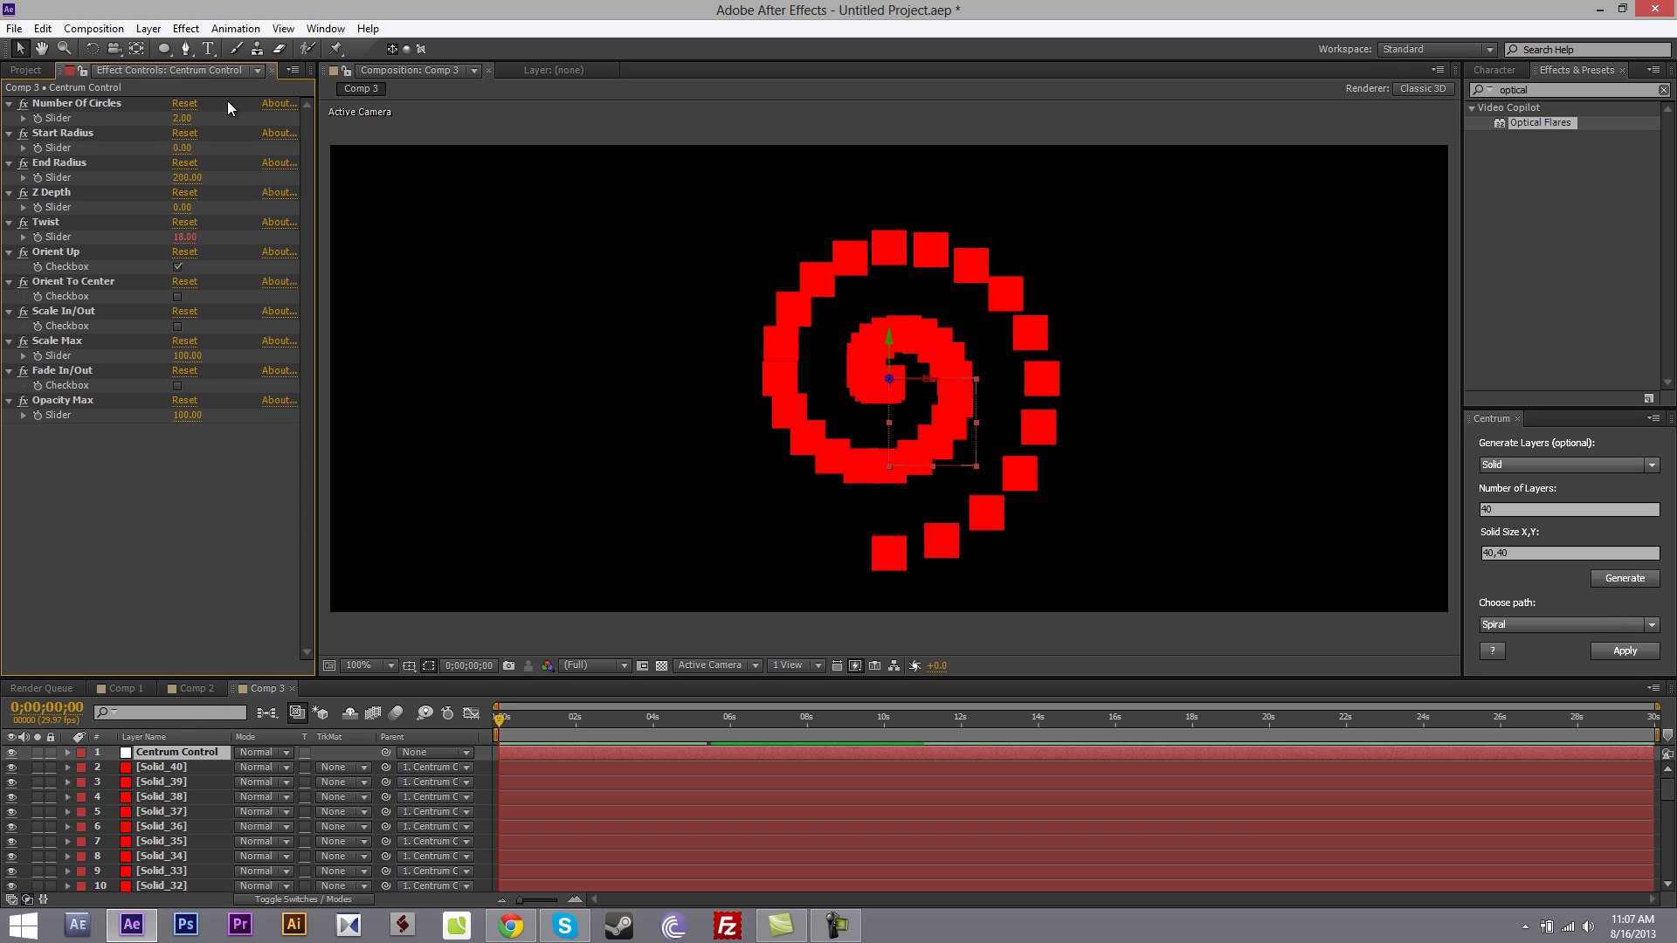
pyautogui.click(181, 119)
pyautogui.press('Return')
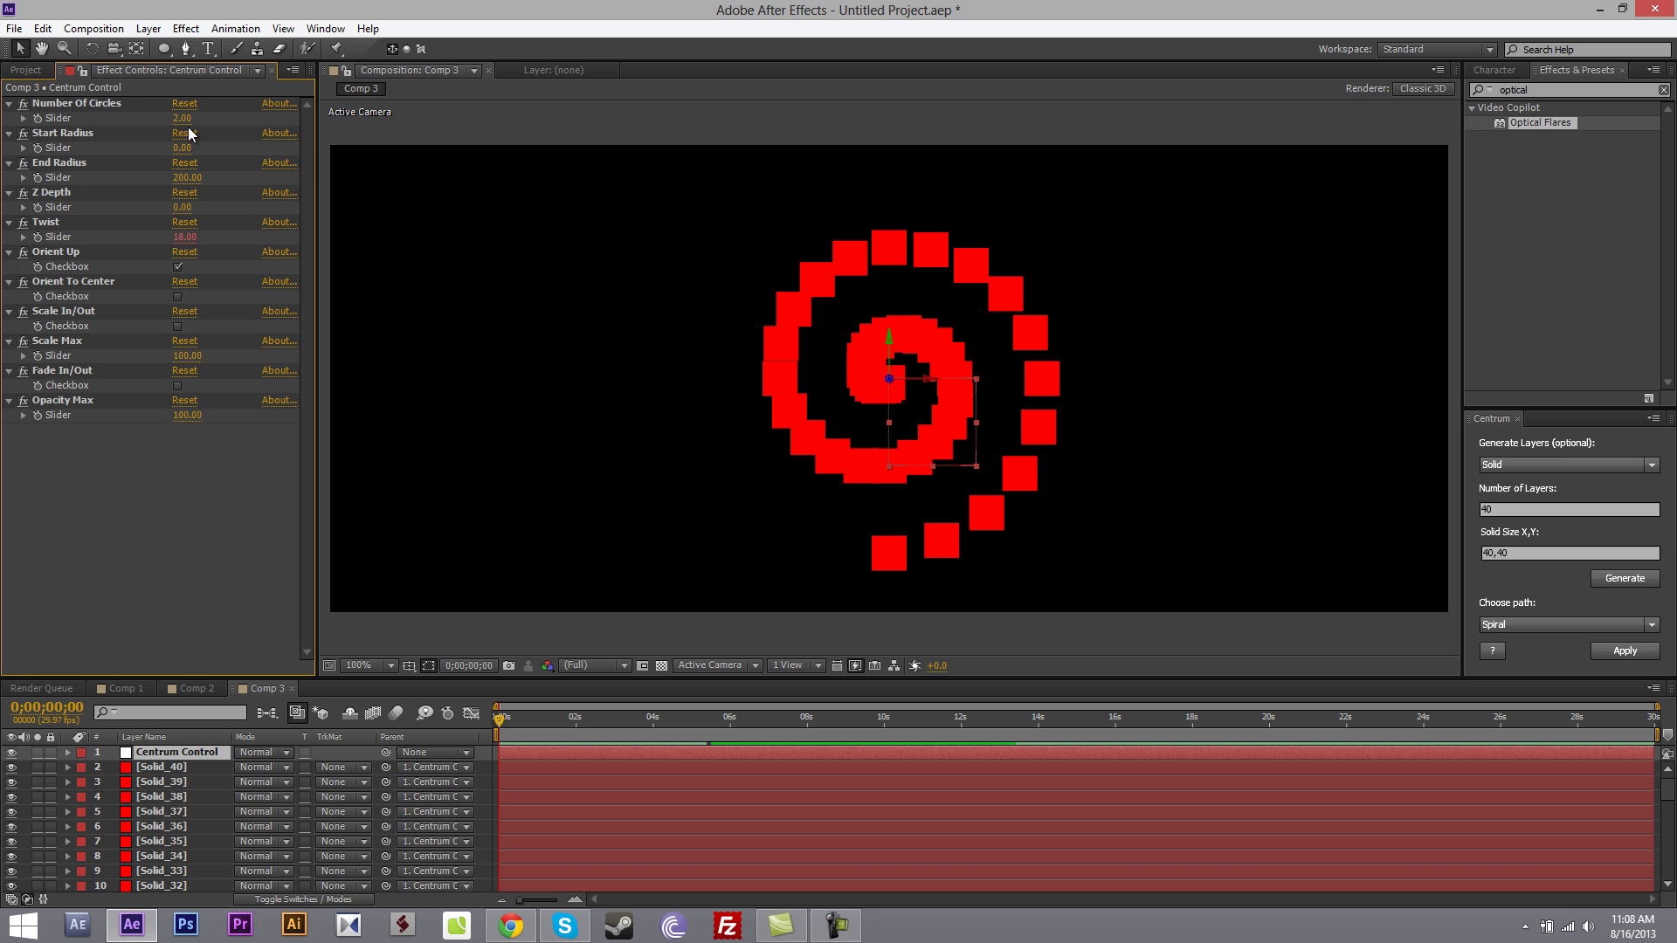
pyautogui.moveTo(179, 120); pyautogui.dragTo(187, 117)
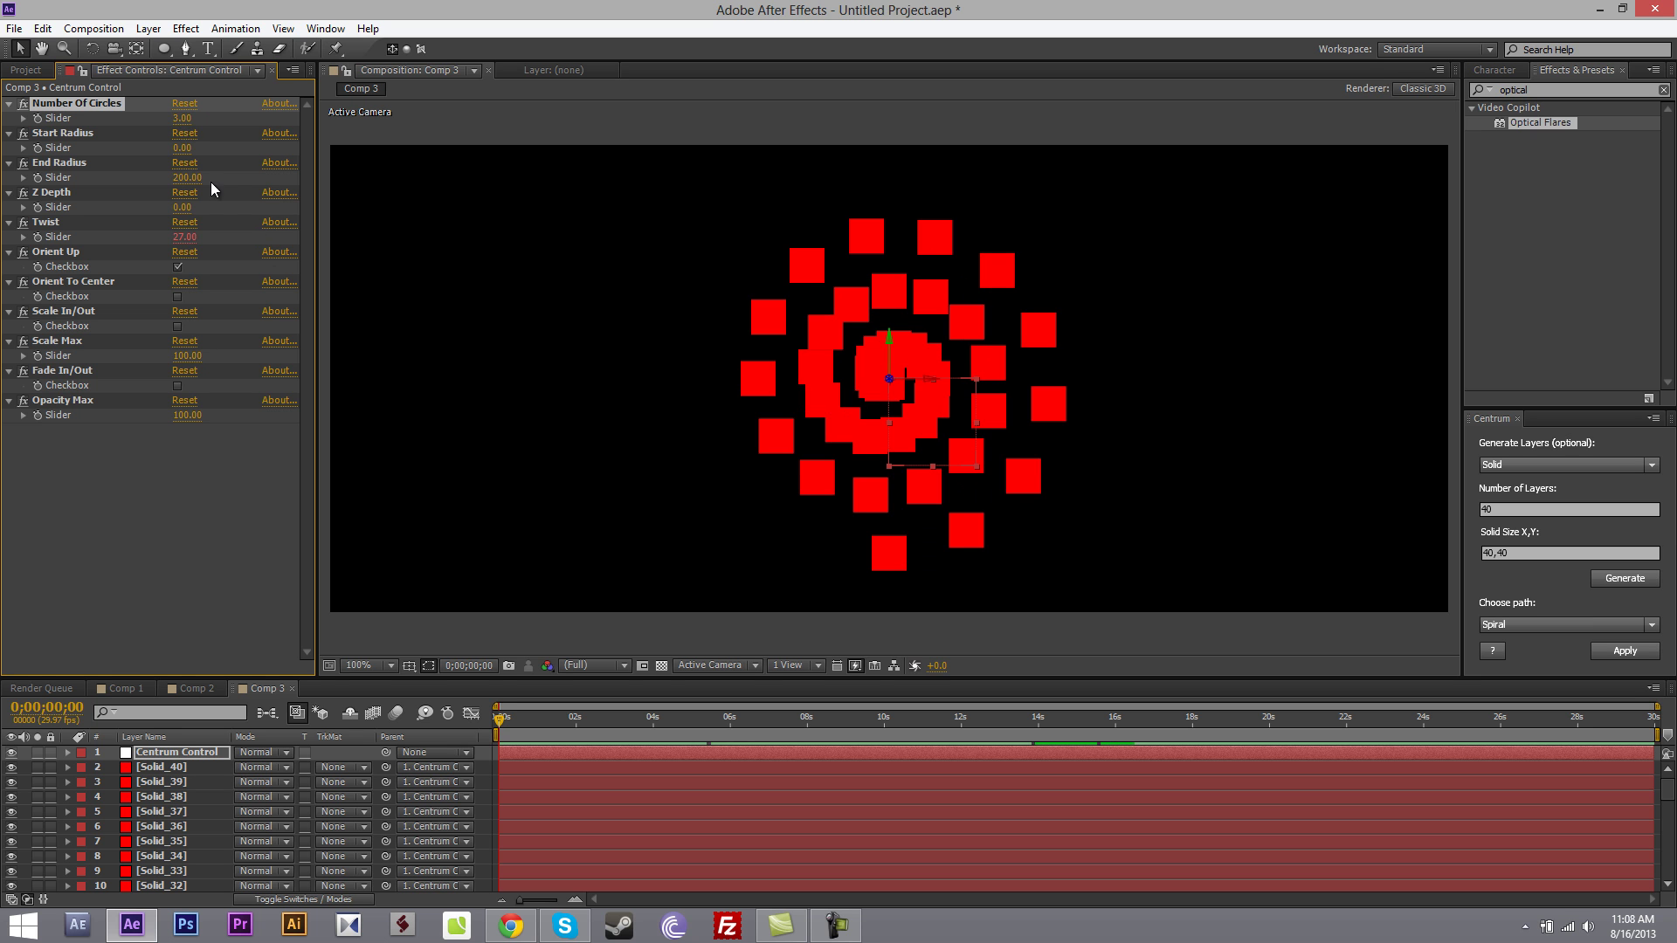
# Step: Set Number Of Circles to 1 and Start Radius to 200 to form a single ring
pyautogui.click(181, 118)
pyautogui.write('1')
pyautogui.press('Return')
pyautogui.click(181, 148)
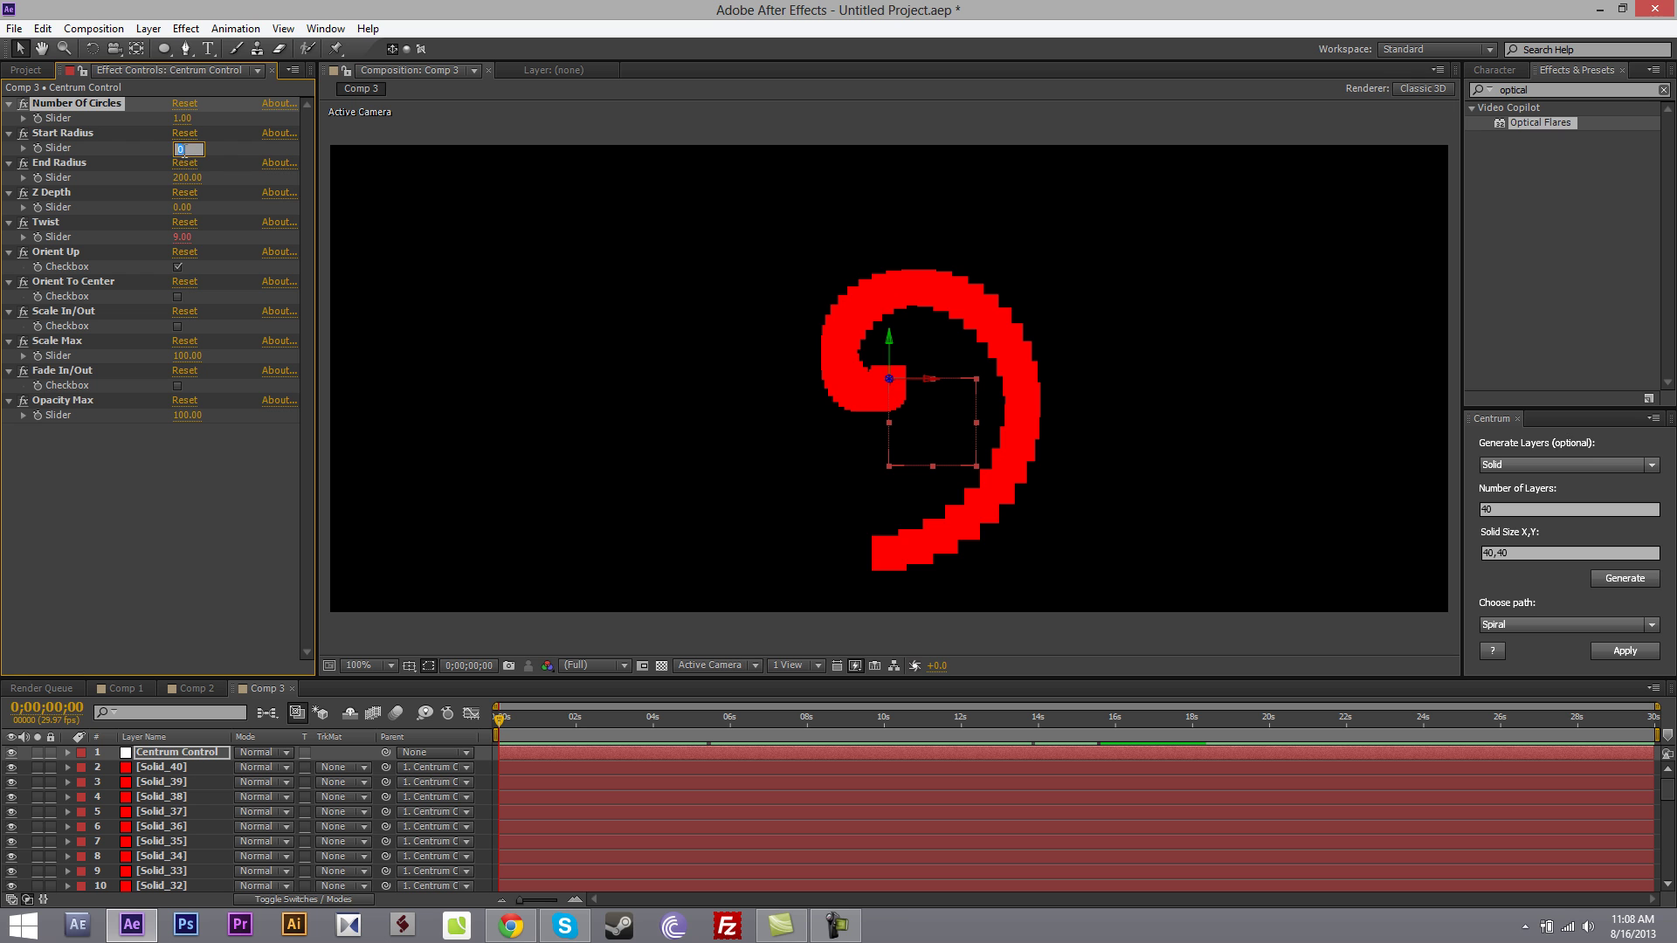
pyautogui.press('Return')
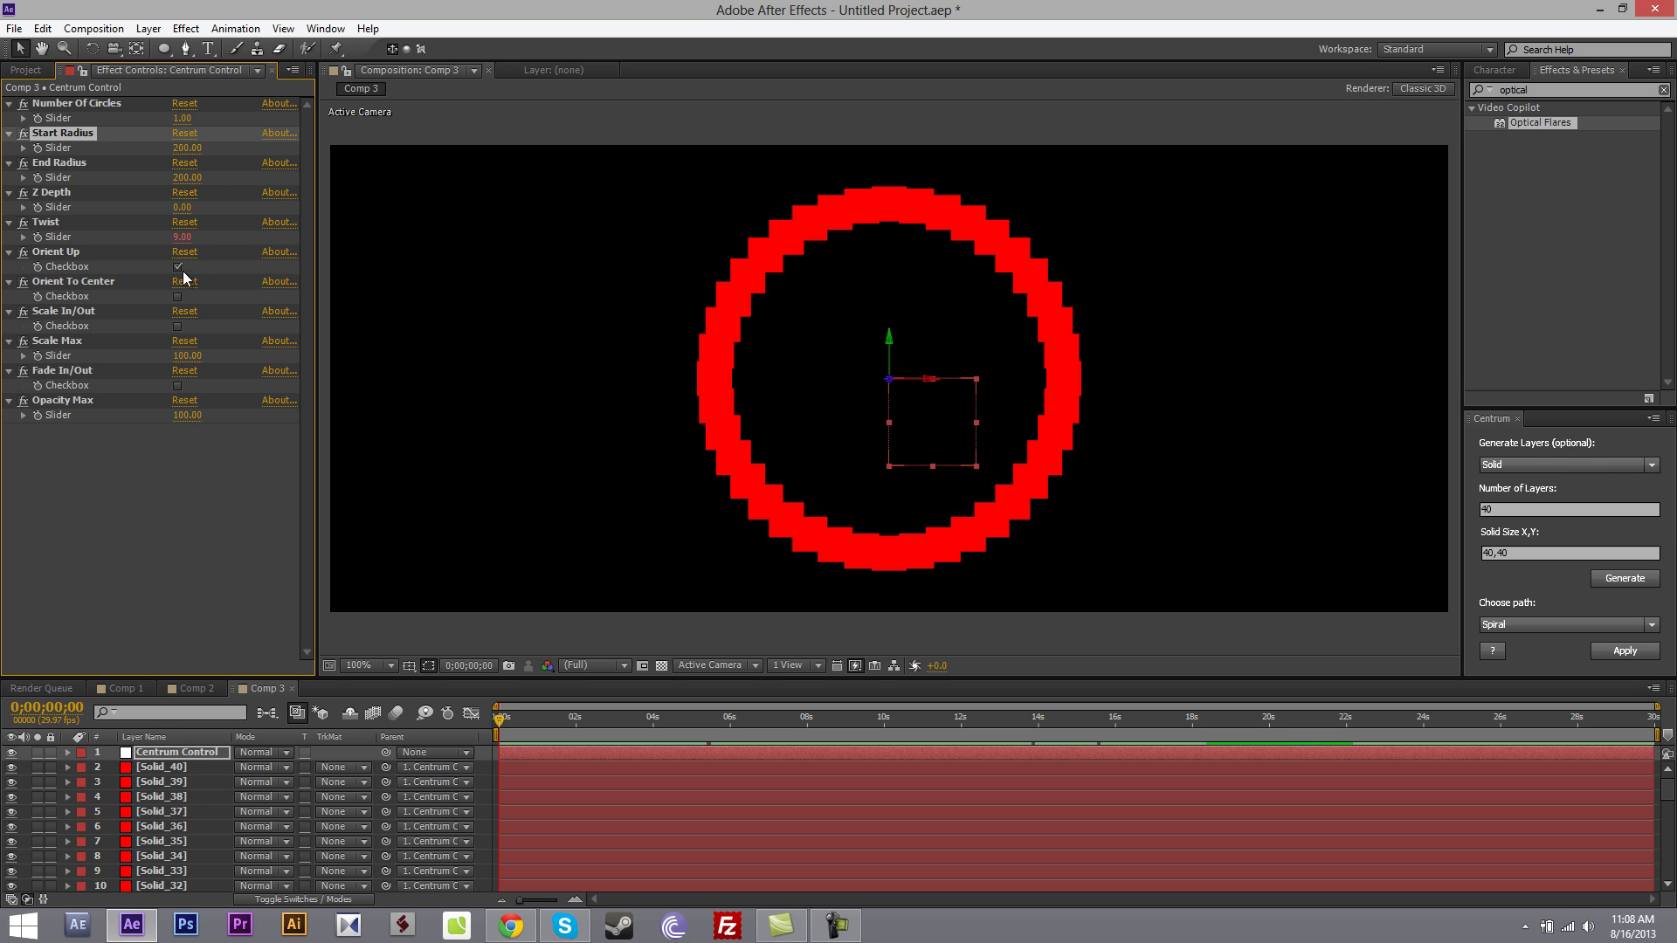
# Step: Rotate the Centrum Control ring to 162° in Z, leaving Orient Up off
pyautogui.click(192, 747)
pyautogui.press('r')
pyautogui.moveTo(260, 821); pyautogui.dragTo(803, 278)
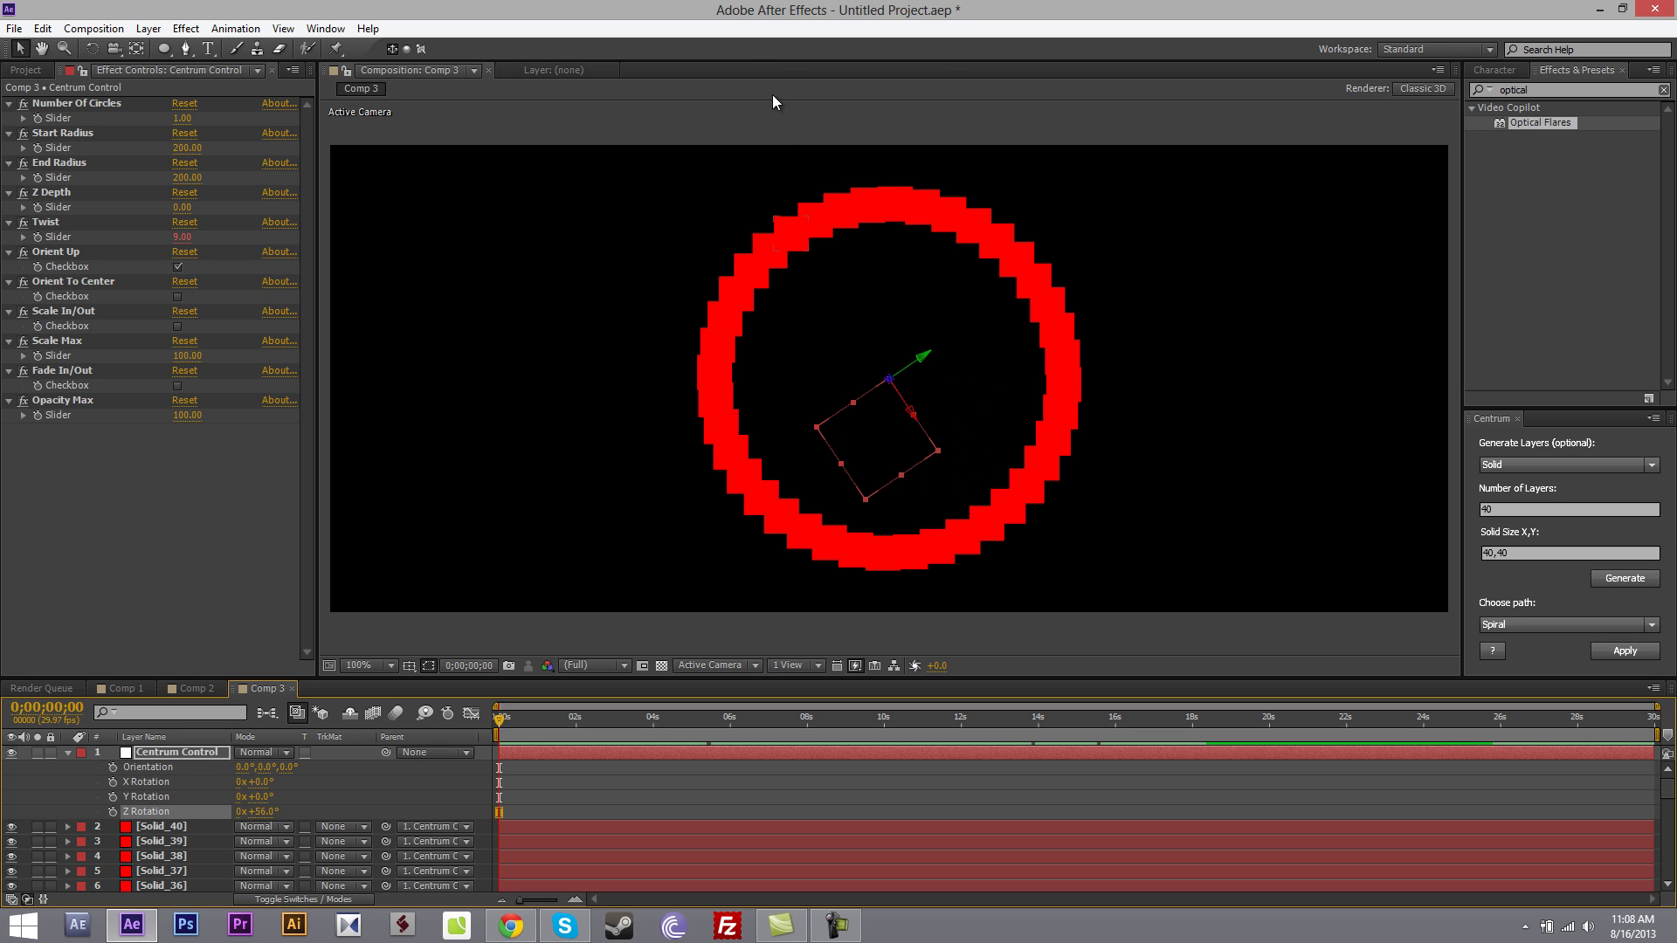
pyautogui.click(177, 267)
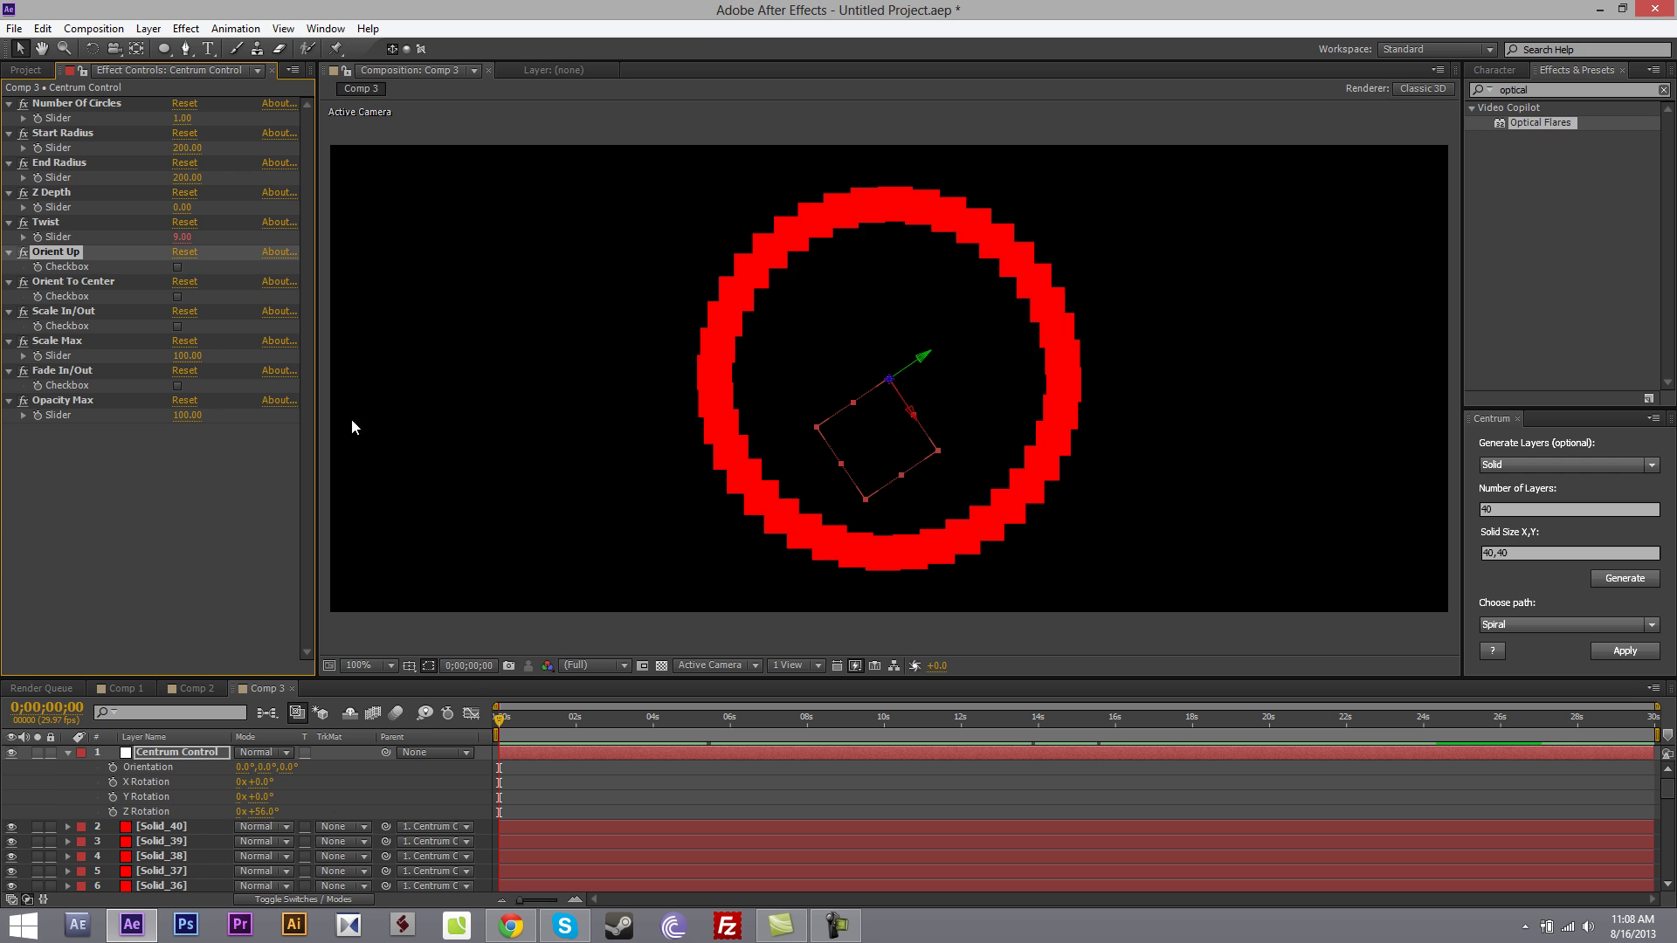
pyautogui.moveTo(262, 821); pyautogui.dragTo(779, 282)
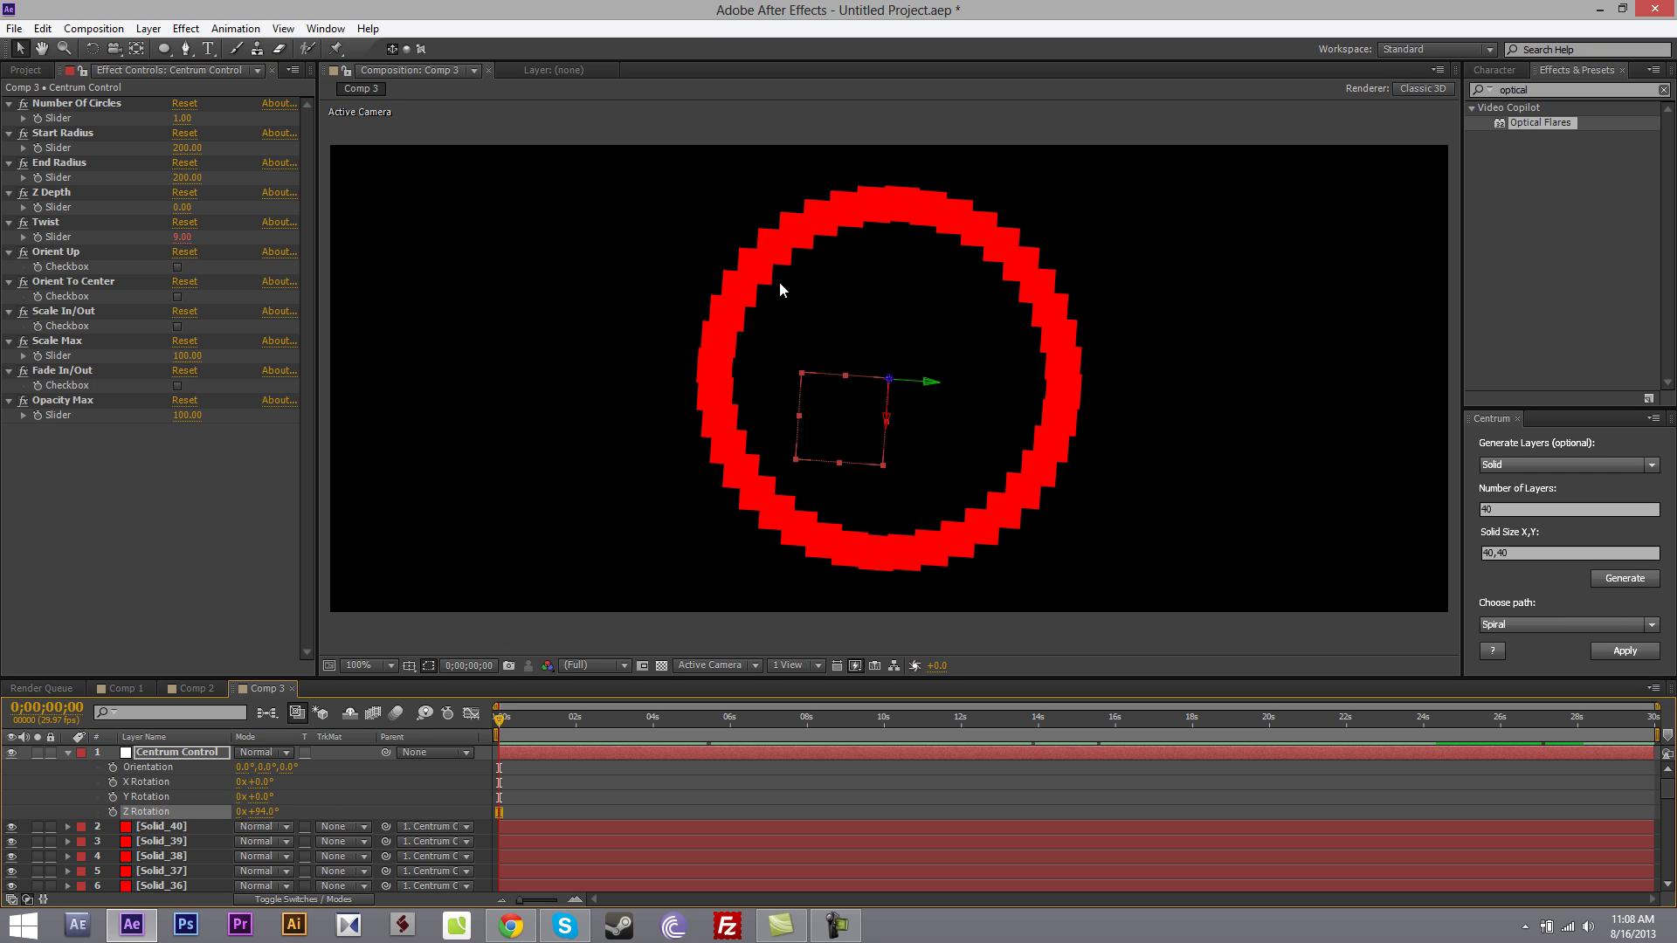
pyautogui.click(177, 267)
pyautogui.moveTo(260, 811); pyautogui.dragTo(397, 668)
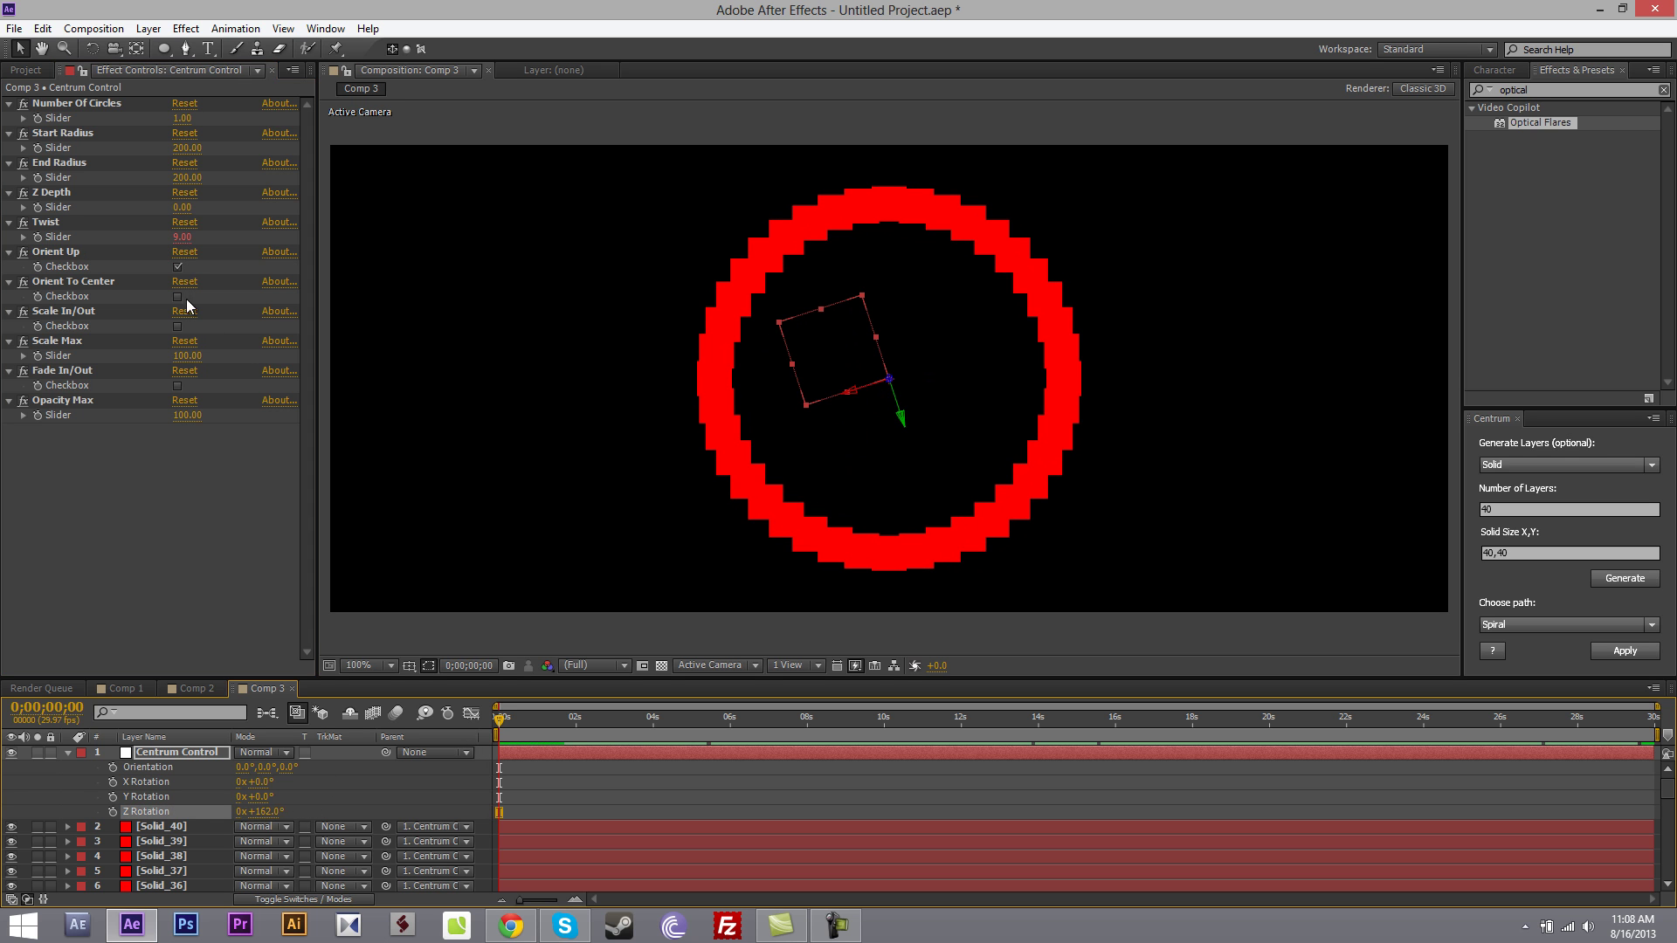
pyautogui.click(177, 266)
# Step: Enable Orient To Center, widen End Radius, turn on Scale In/Out at Scale Max 149, and Fade In/Out
pyautogui.click(177, 297)
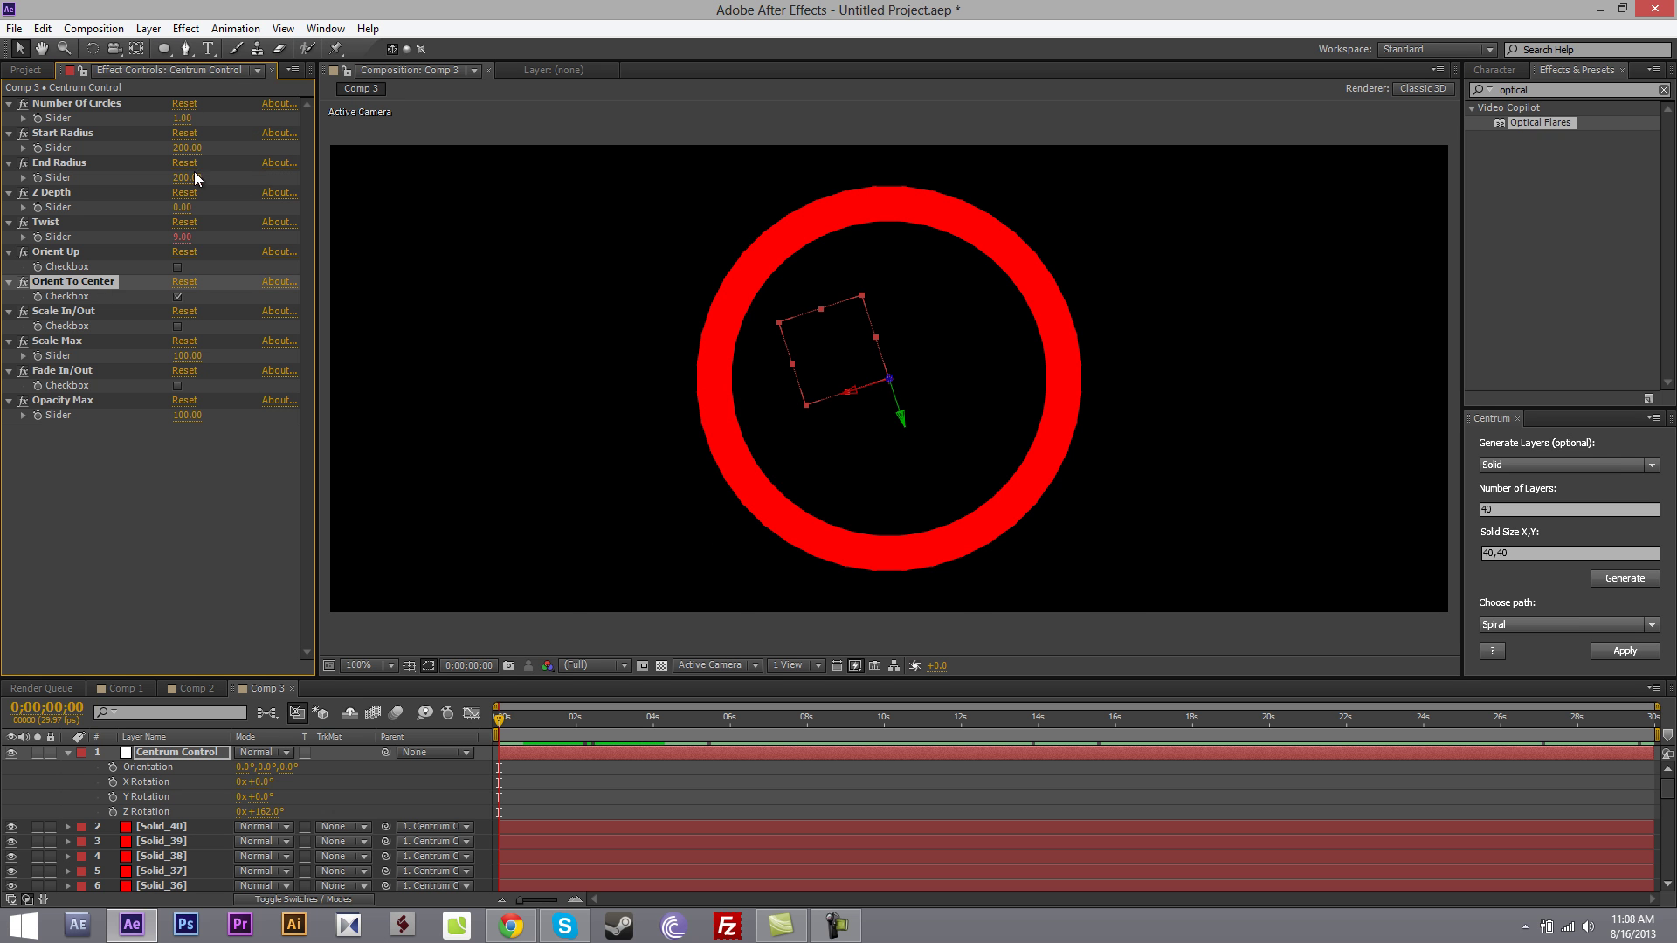
pyautogui.moveTo(186, 177); pyautogui.dragTo(238, 191)
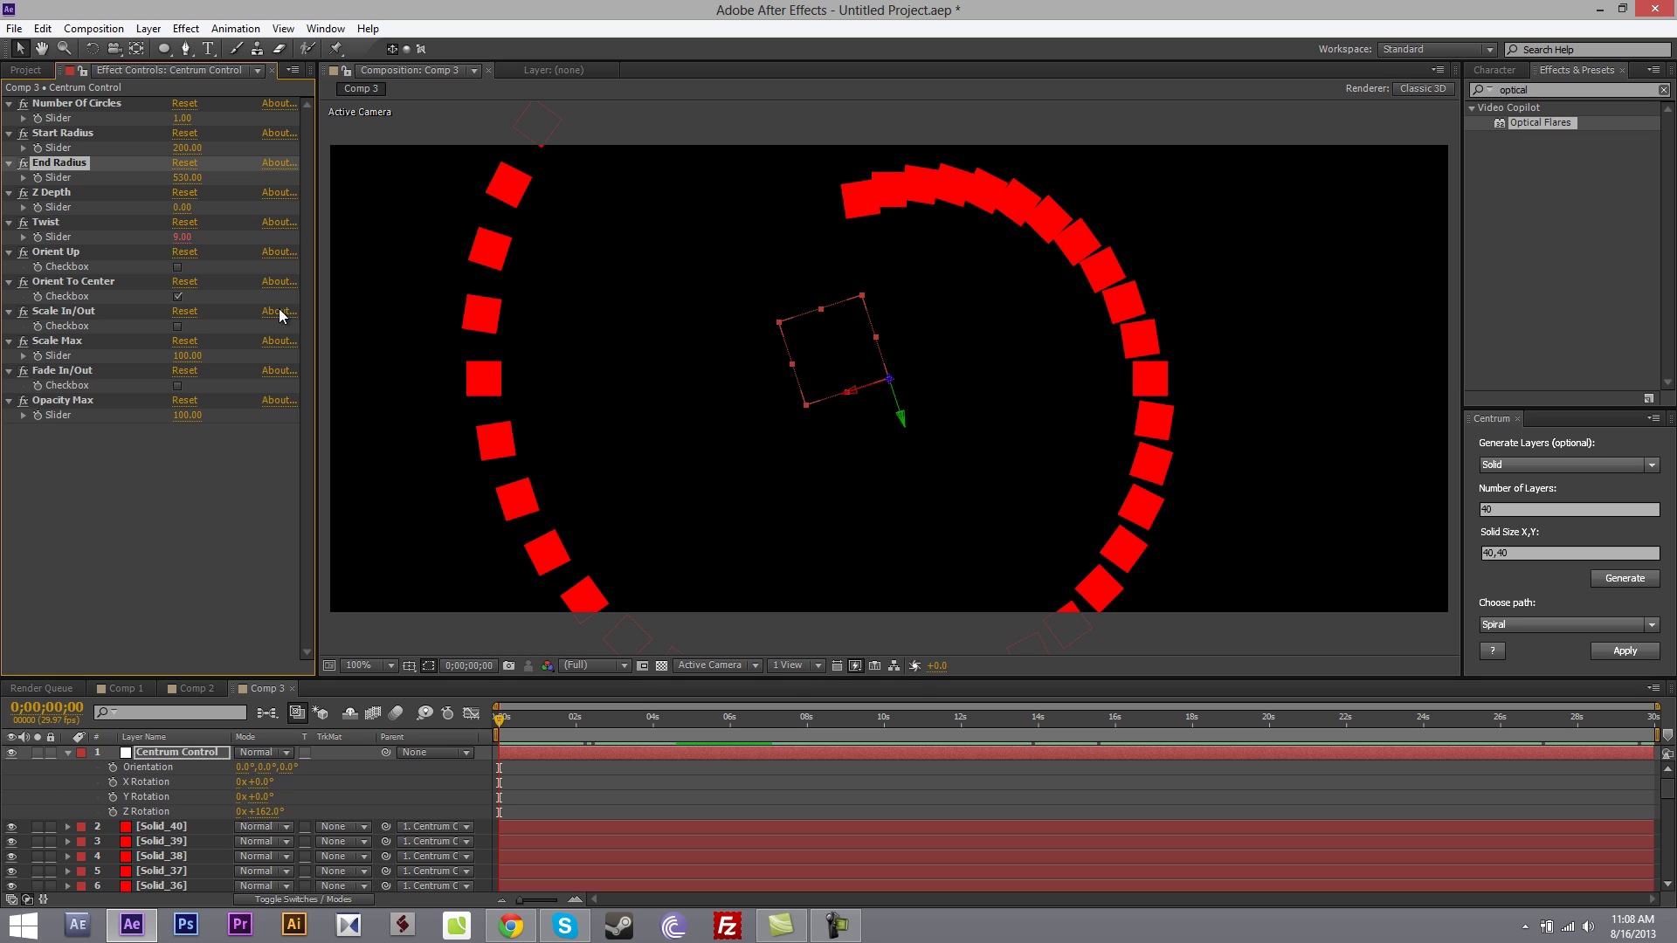
pyautogui.click(178, 326)
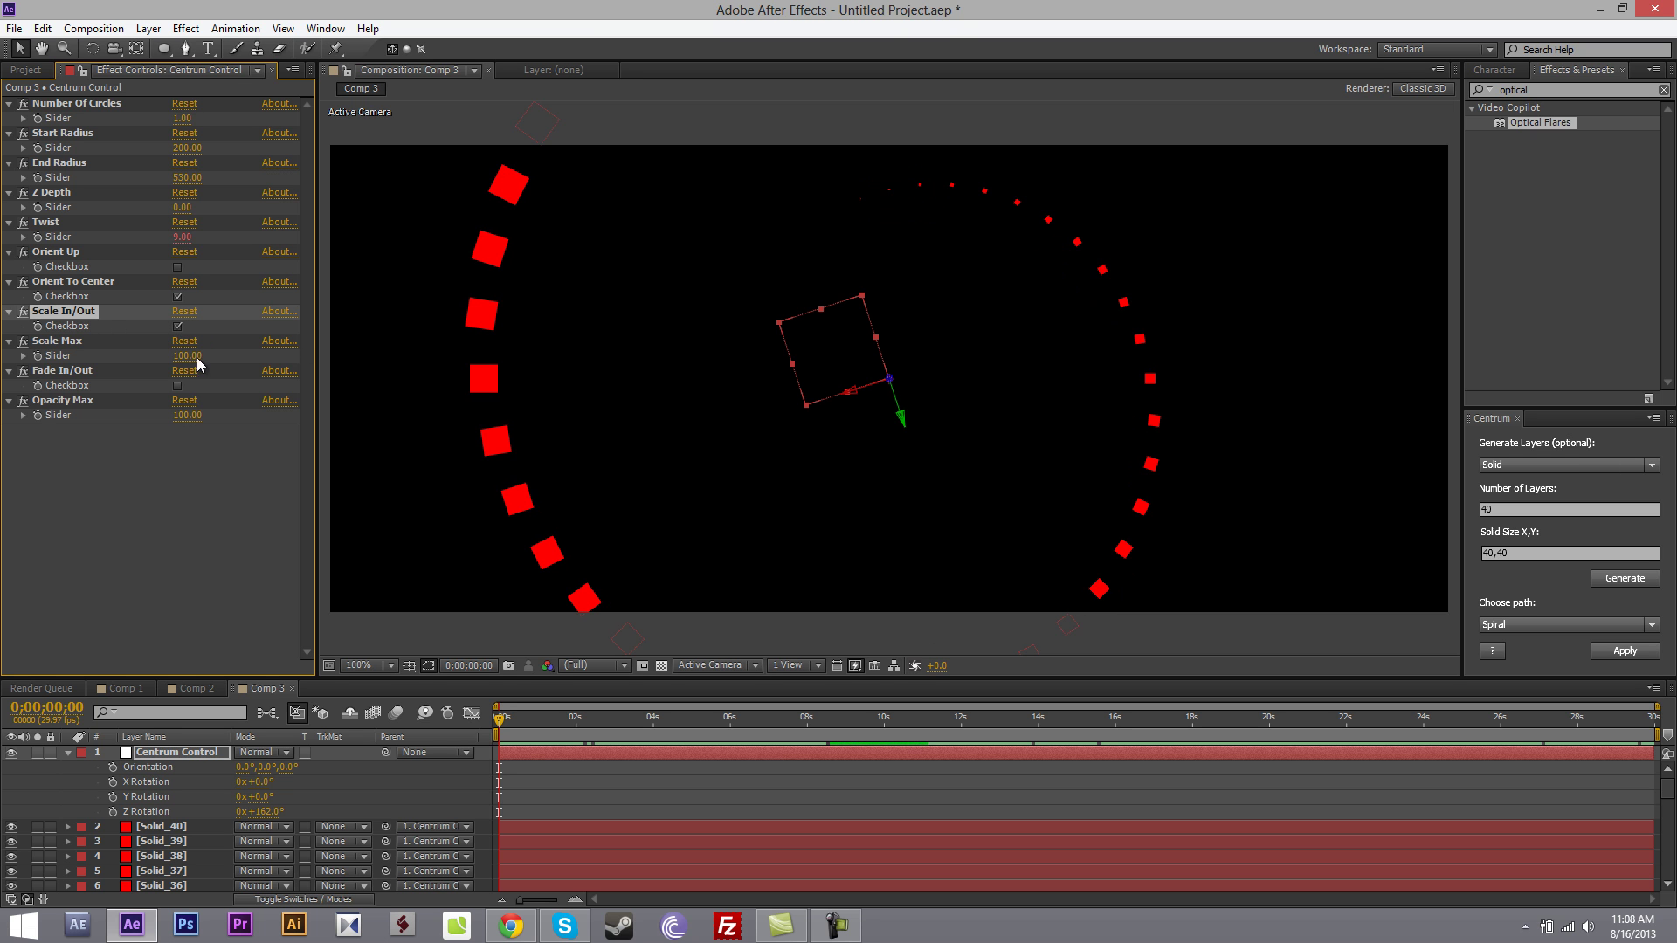
pyautogui.moveTo(194, 356); pyautogui.dragTo(233, 360)
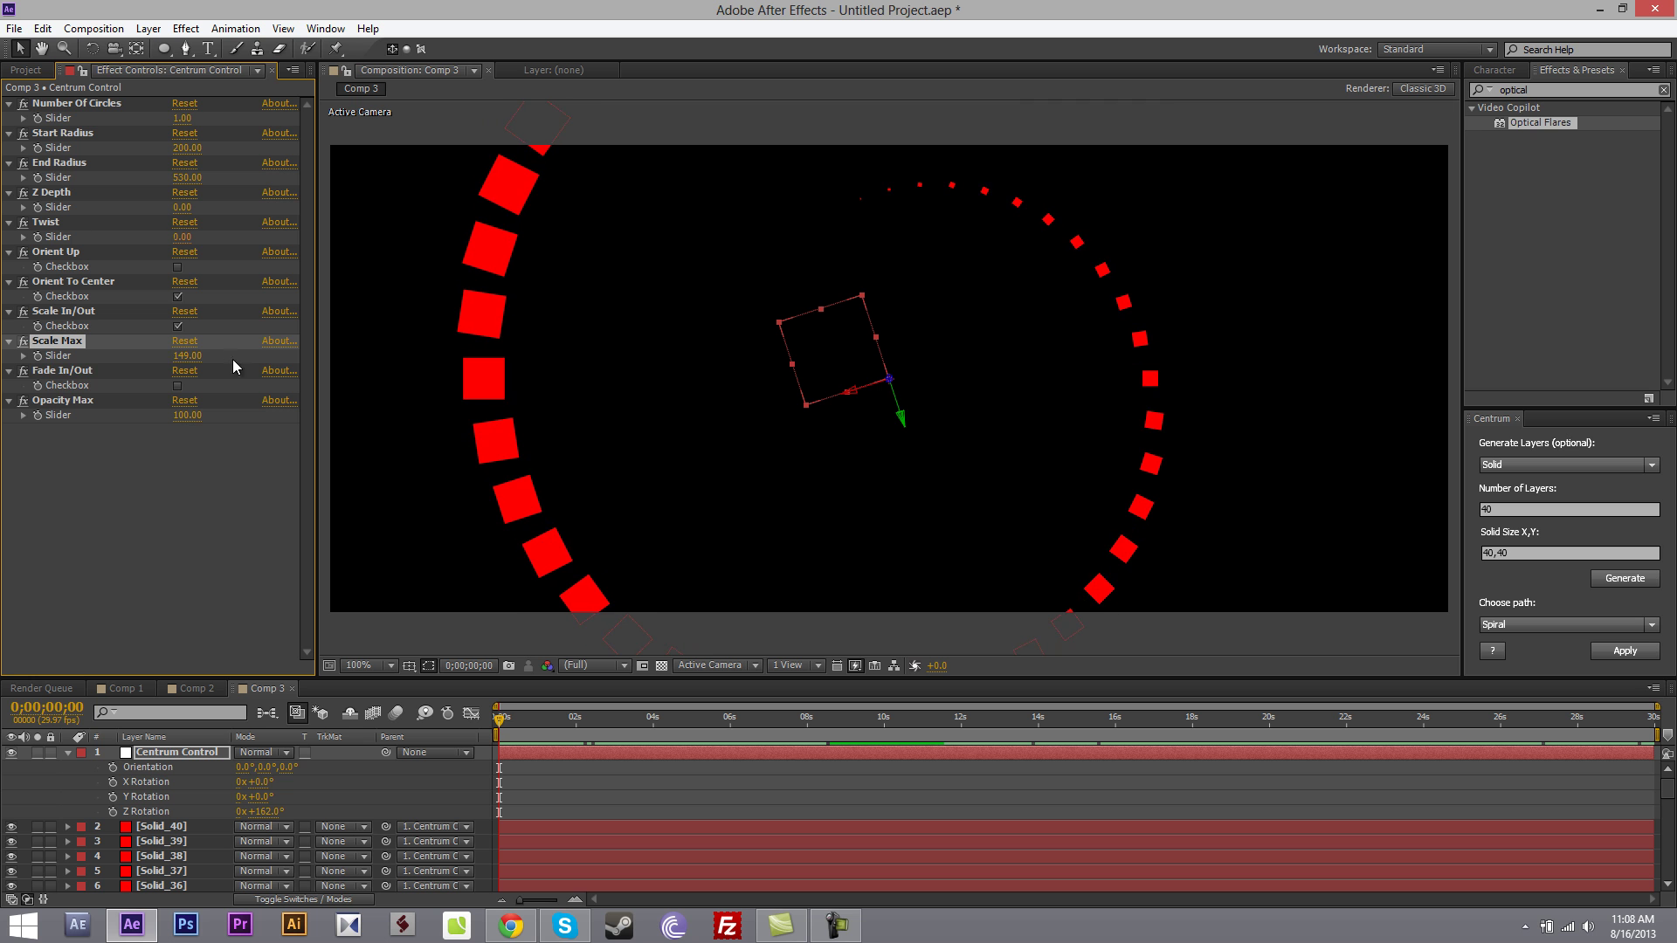
pyautogui.click(178, 385)
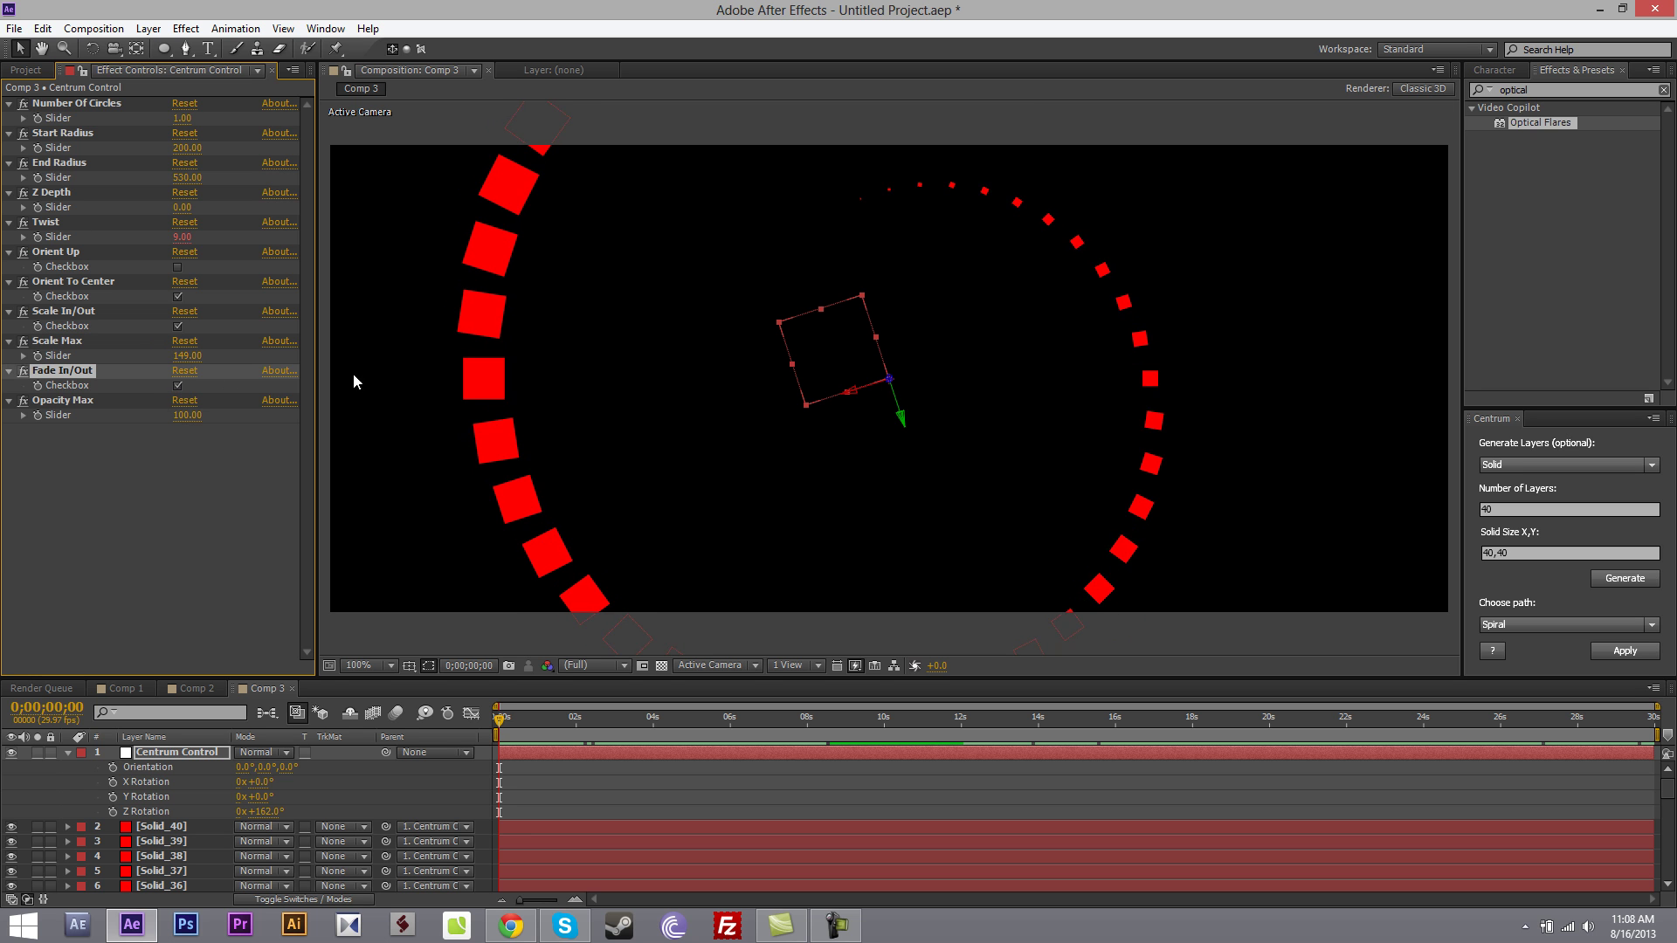
# Step: Create a new composition, Comp 4, and add a black solid layer to it
pyautogui.click(26, 70)
pyautogui.rightClick(107, 387)
pyautogui.click(169, 403)
pyautogui.press('Return')
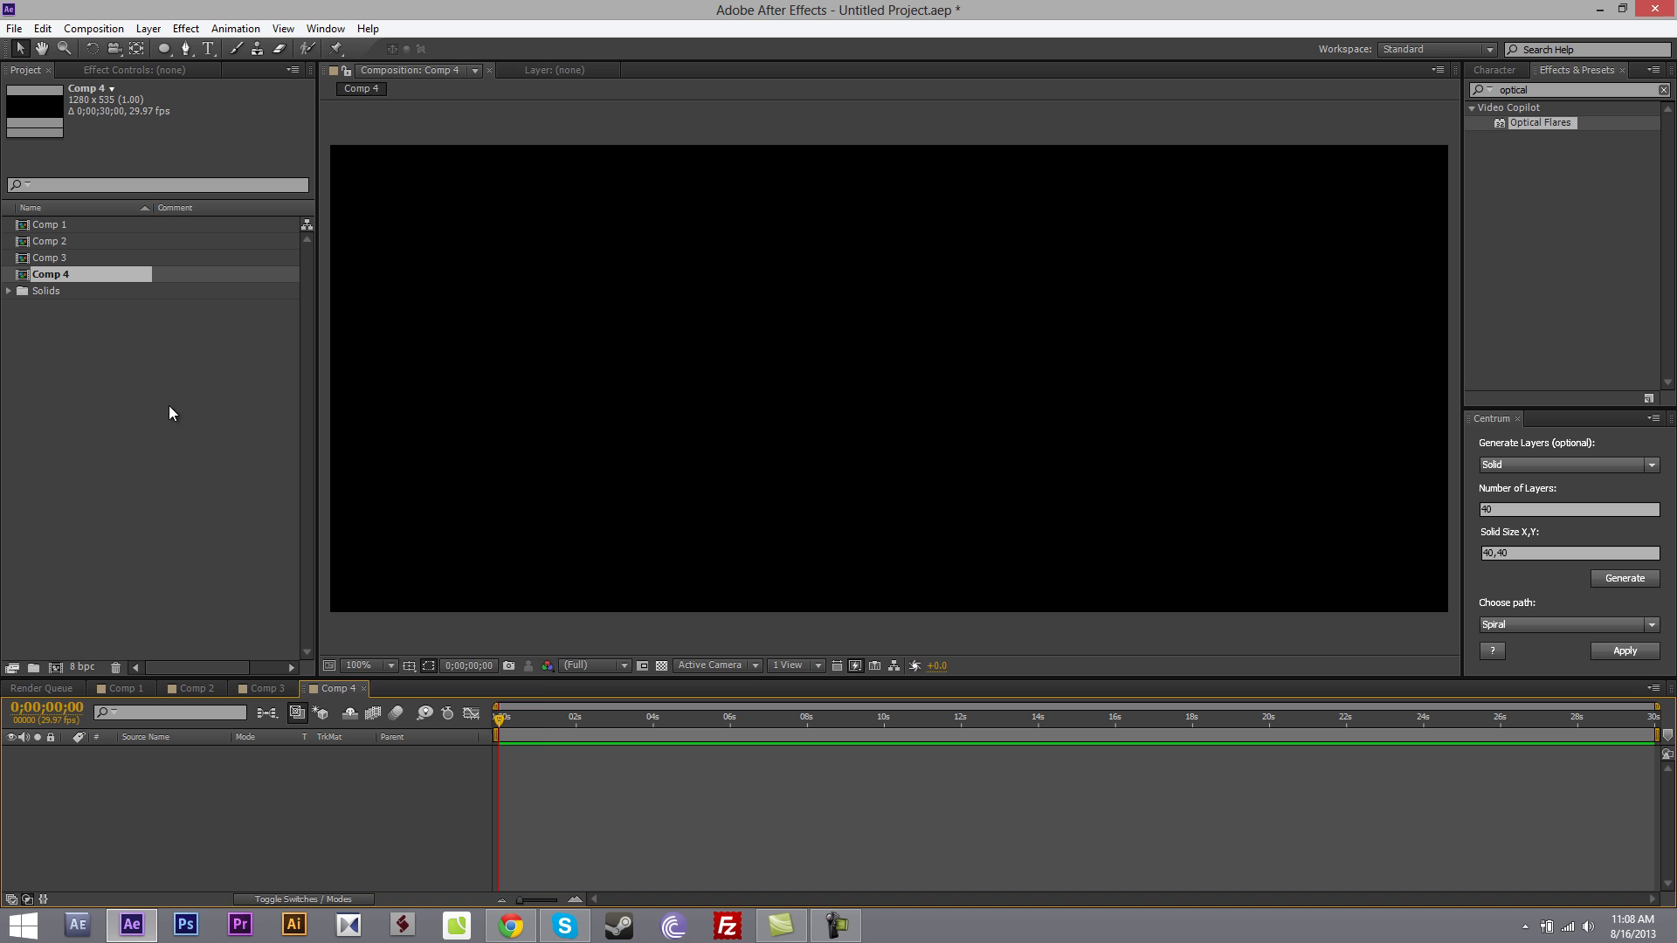
pyautogui.rightClick(282, 785)
pyautogui.moveTo(349, 611)
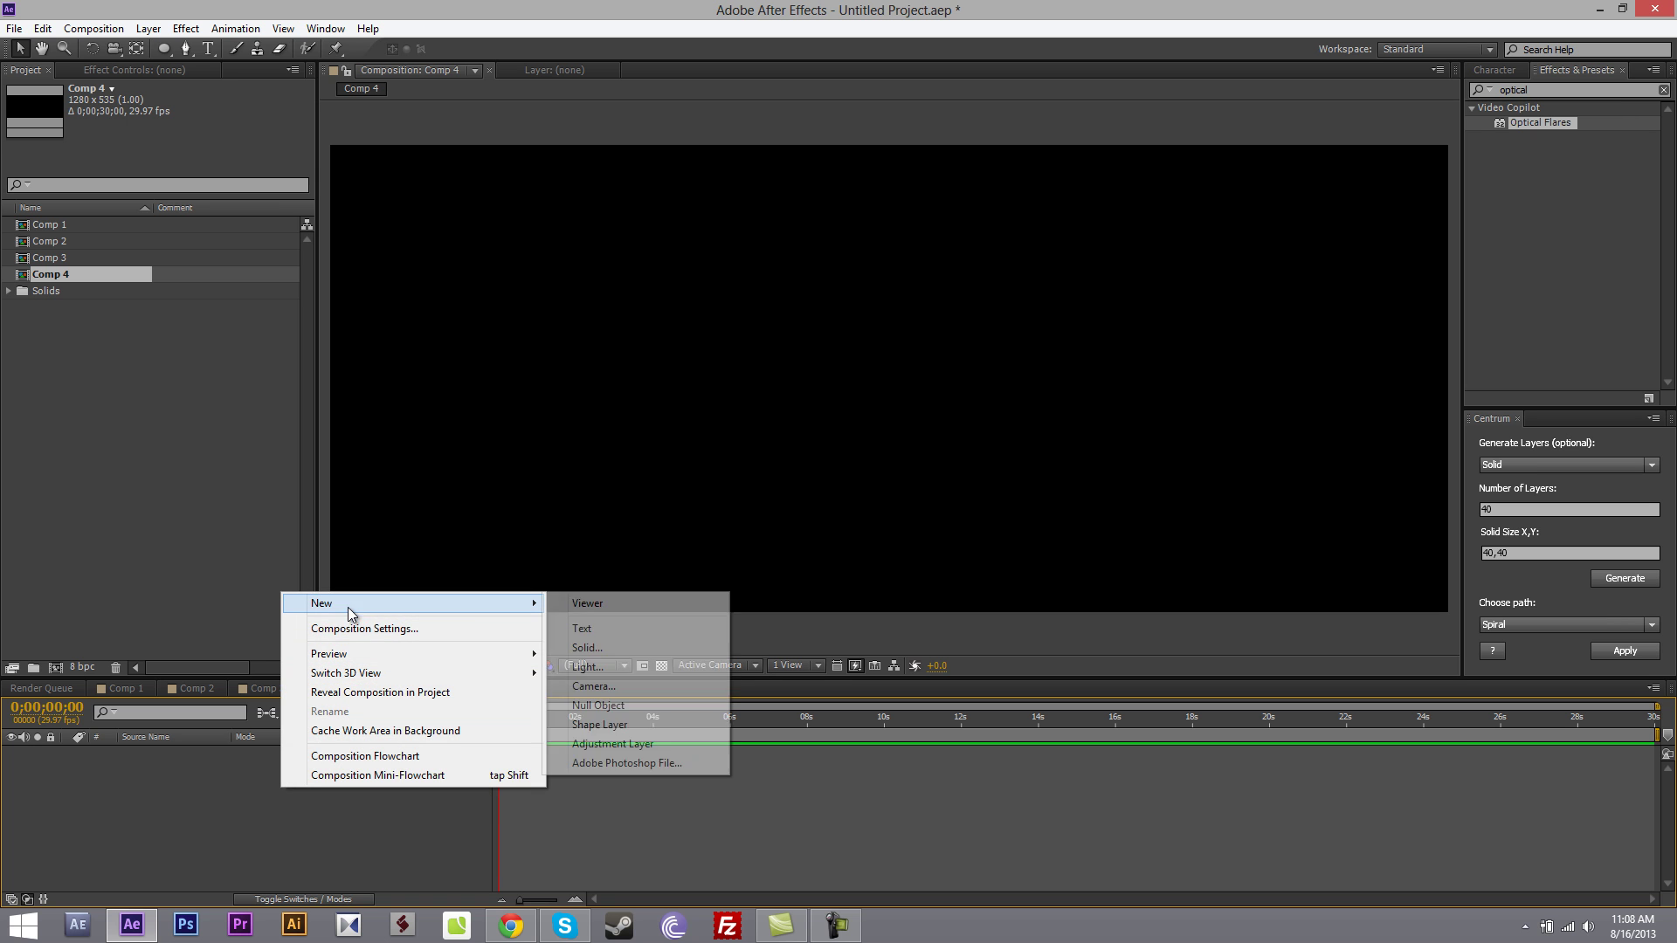
pyautogui.click(585, 647)
pyautogui.press('Return')
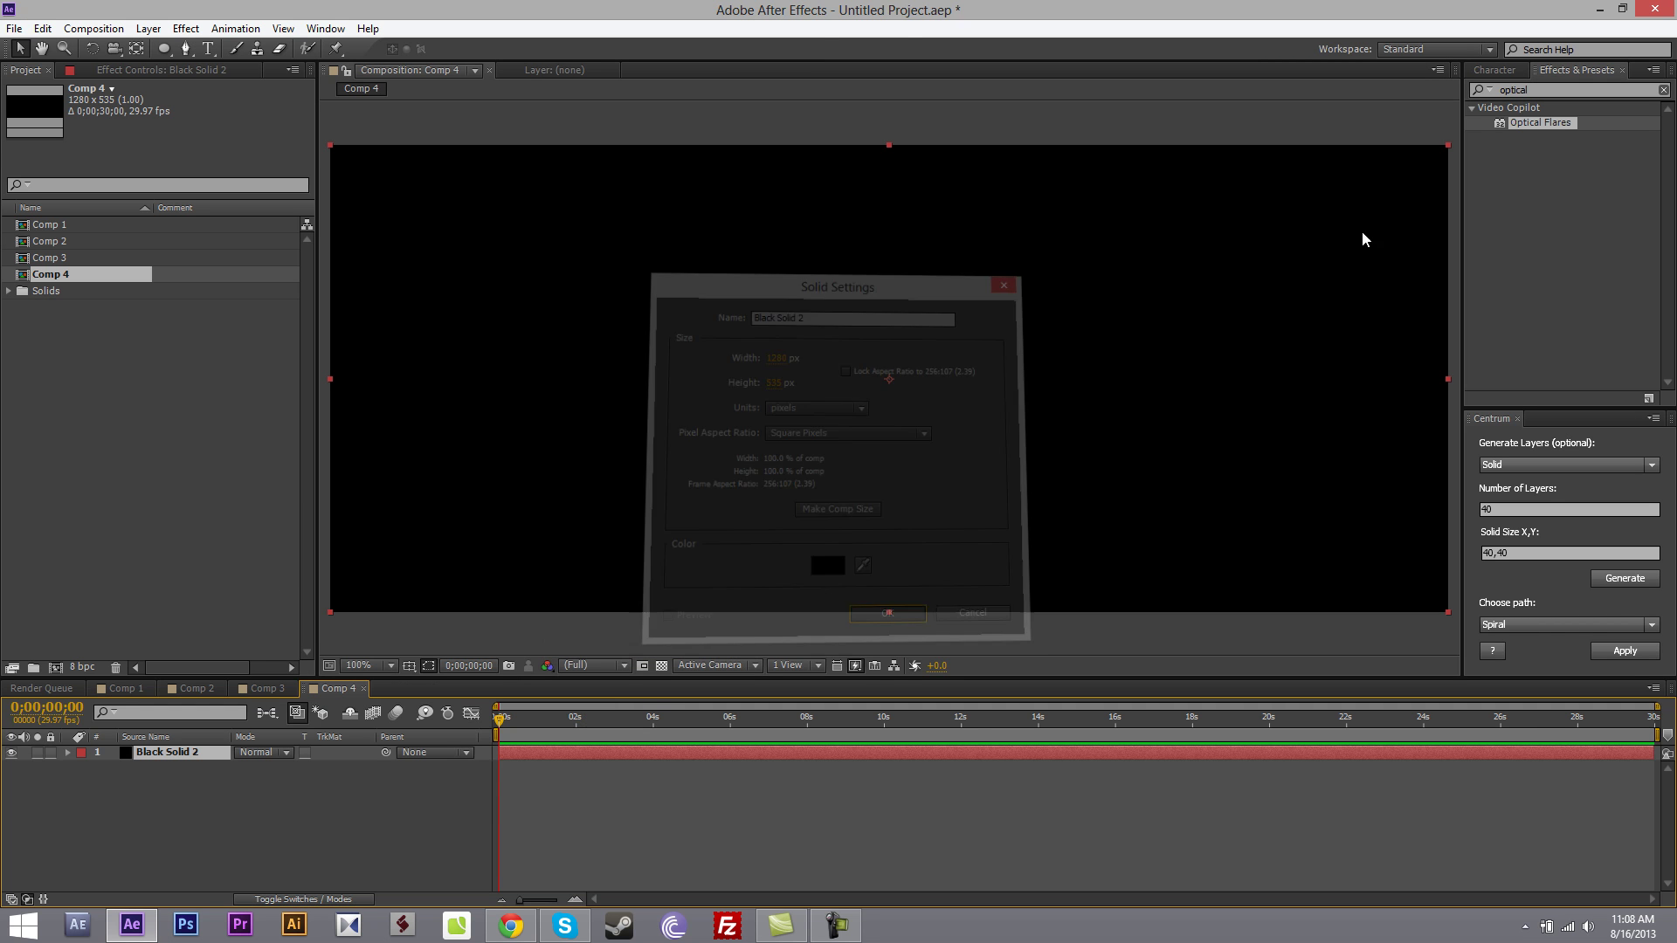
# Step: Apply Optical Flares to the solid with Brightness 20, Scale 20 and Source Type Track Lights
pyautogui.moveTo(1521, 126); pyautogui.dragTo(1004, 262)
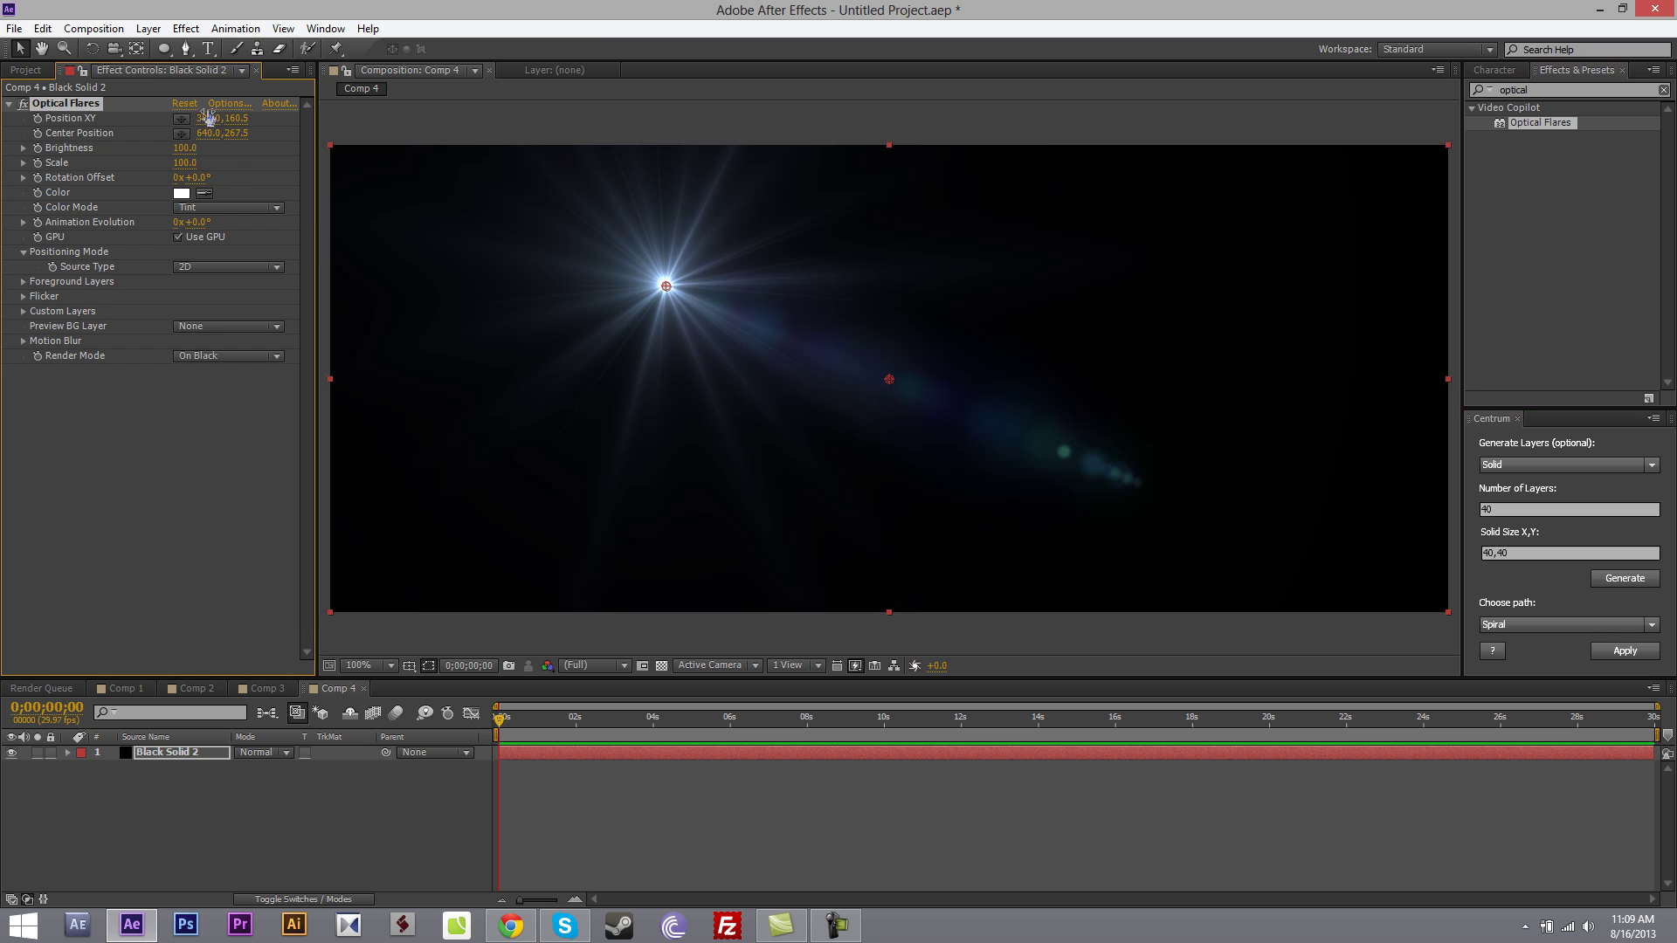
pyautogui.click(184, 147)
pyautogui.write('20')
pyautogui.press('Return')
pyautogui.click(182, 163)
pyautogui.write('20')
pyautogui.press('Return')
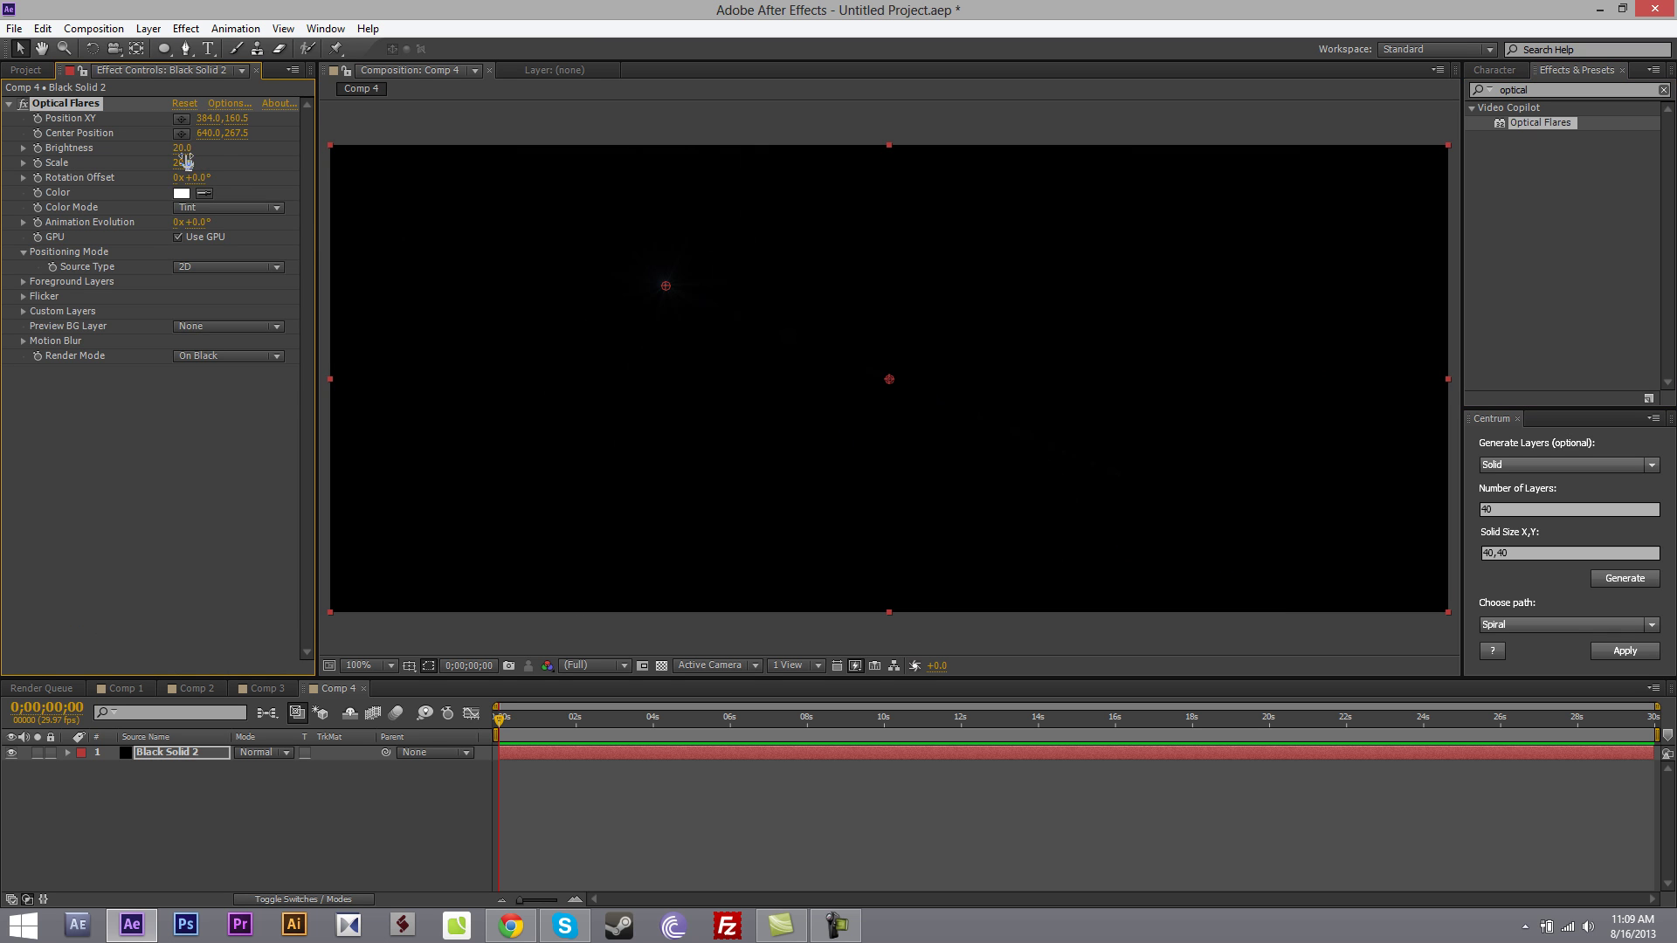
pyautogui.click(220, 267)
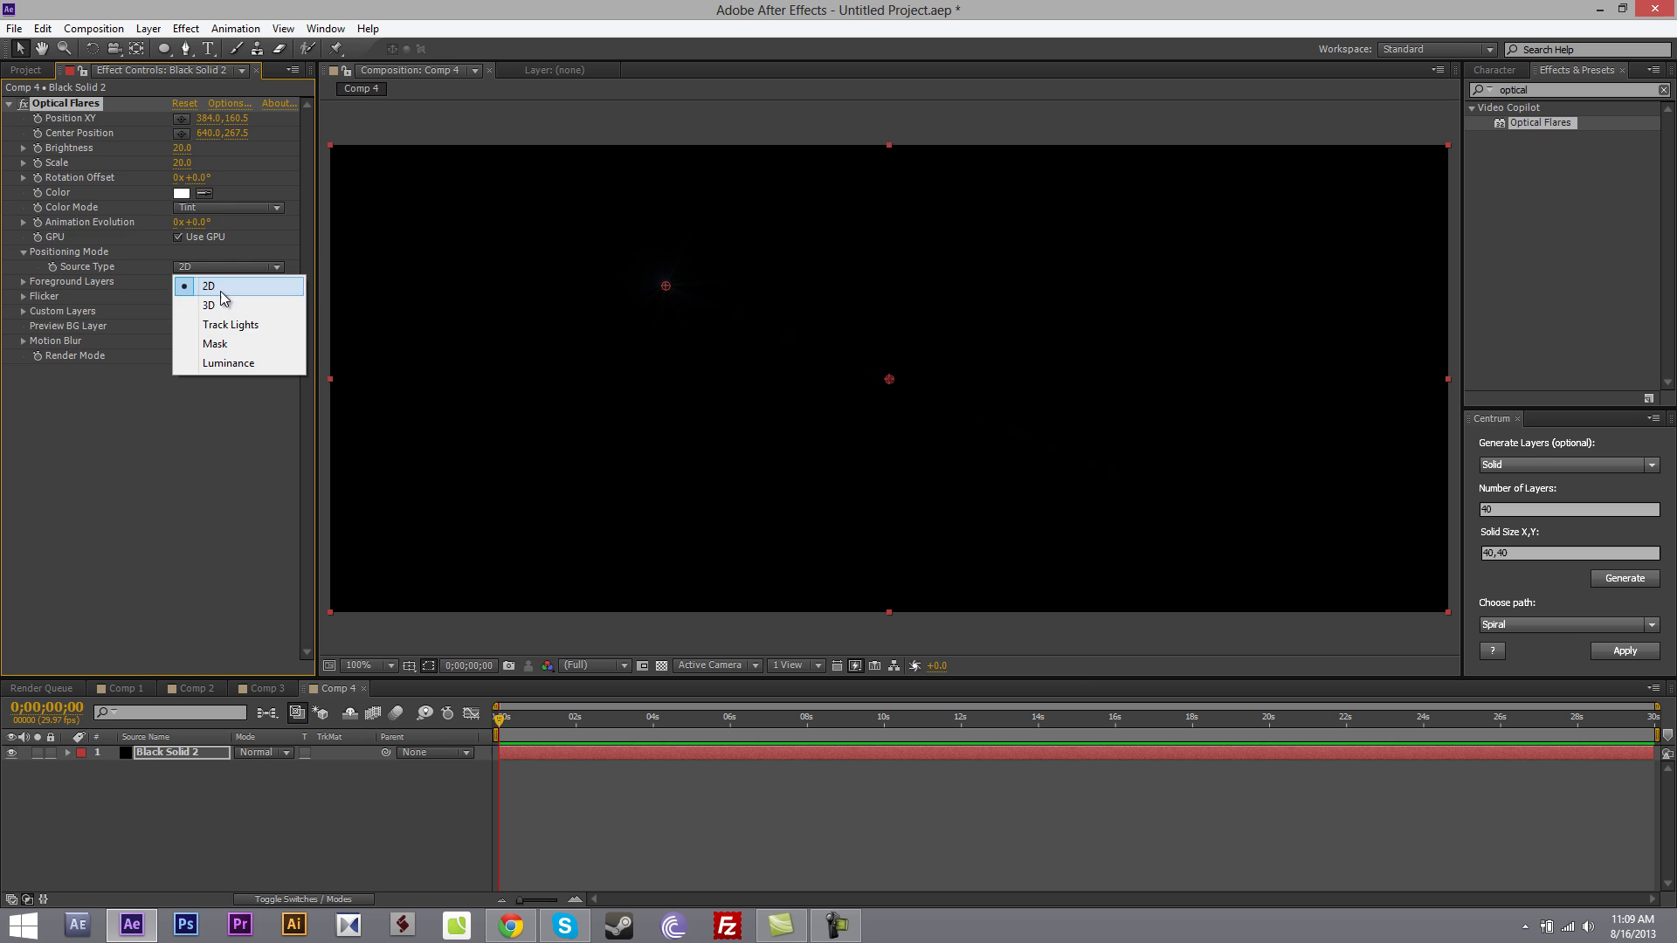
pyautogui.click(210, 319)
pyautogui.scroll(4, 112, 793)
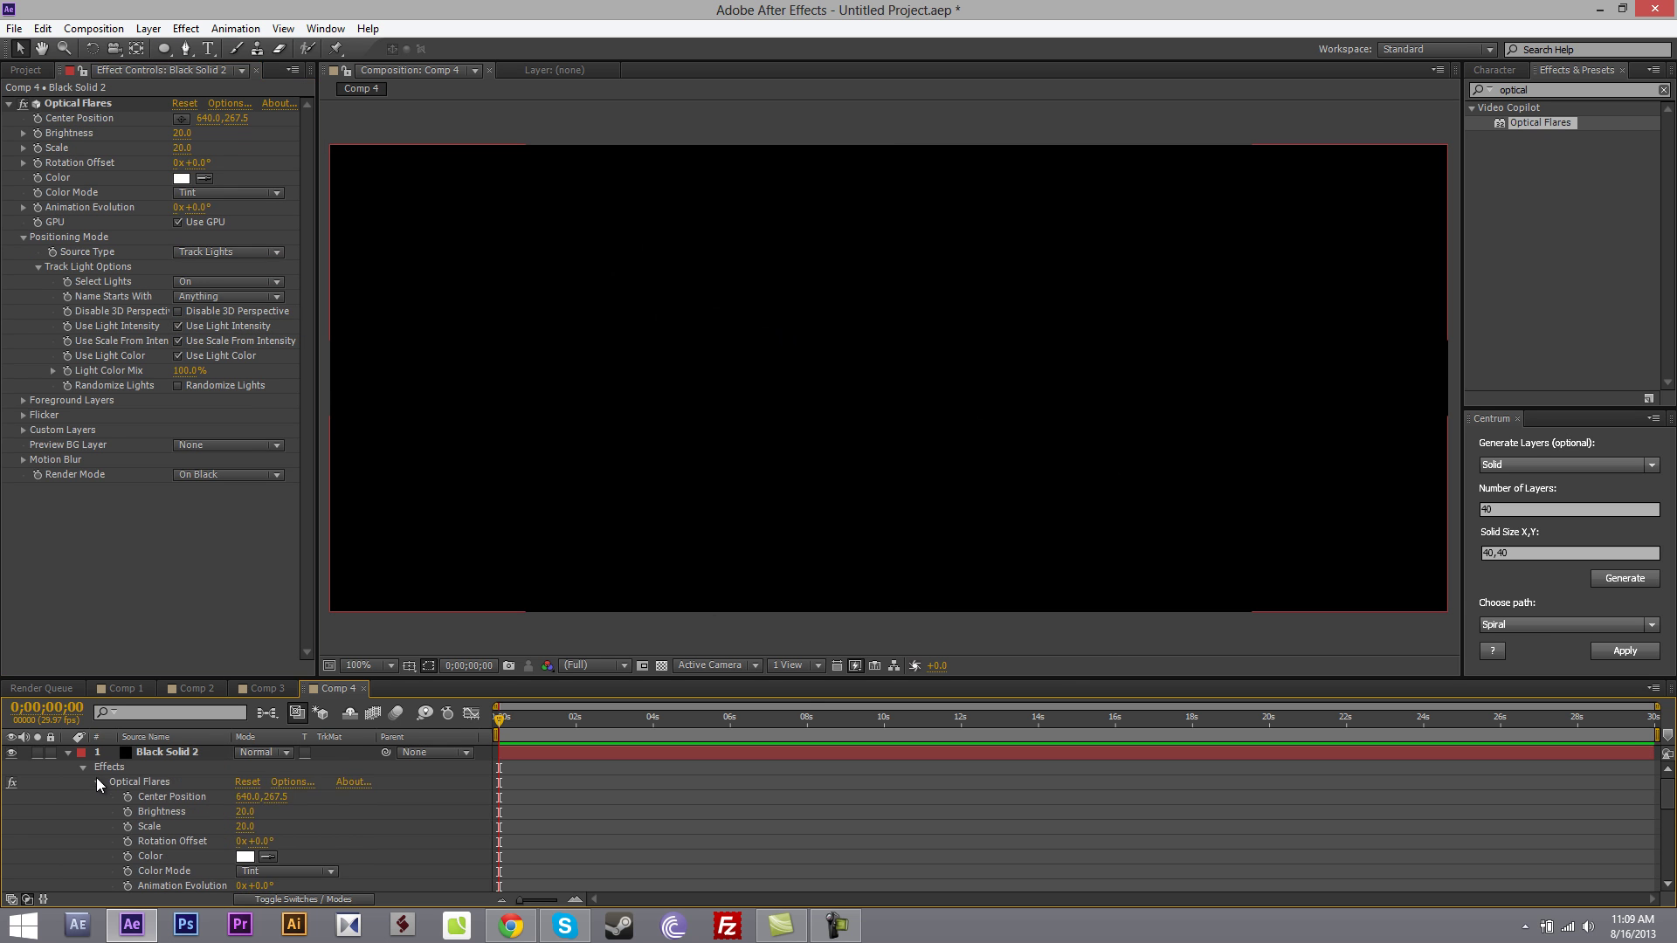
pyautogui.click(69, 753)
# Step: Generate 80 light layers in Centrum and arrange them along the spiral path
pyautogui.click(1534, 467)
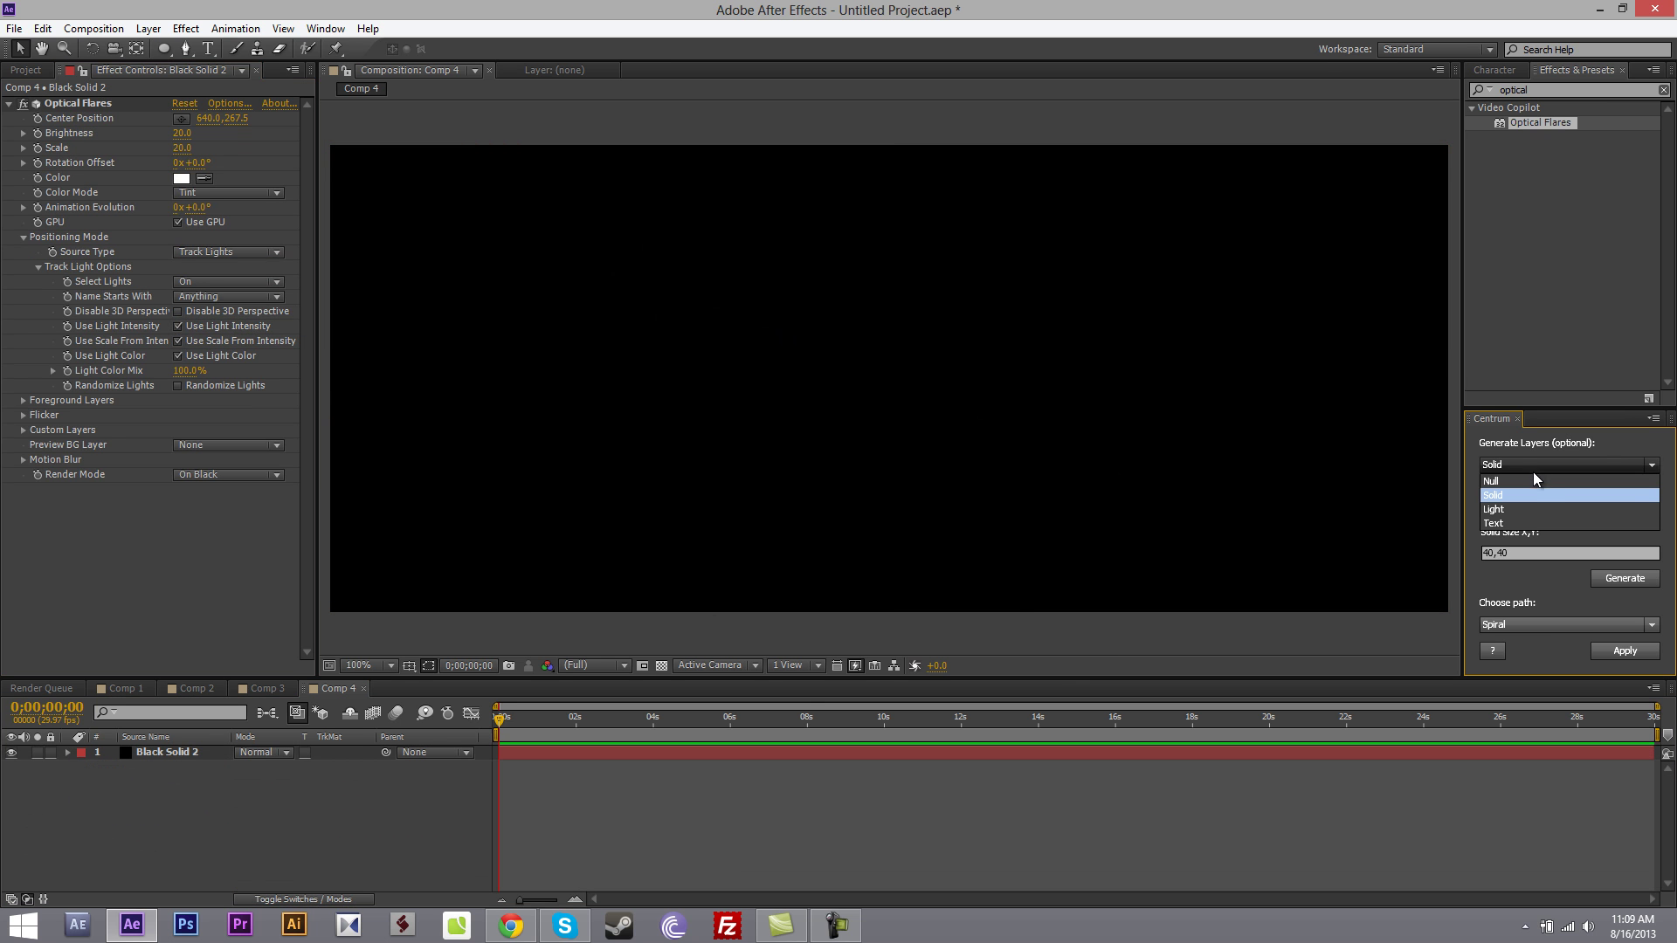
pyautogui.click(1507, 512)
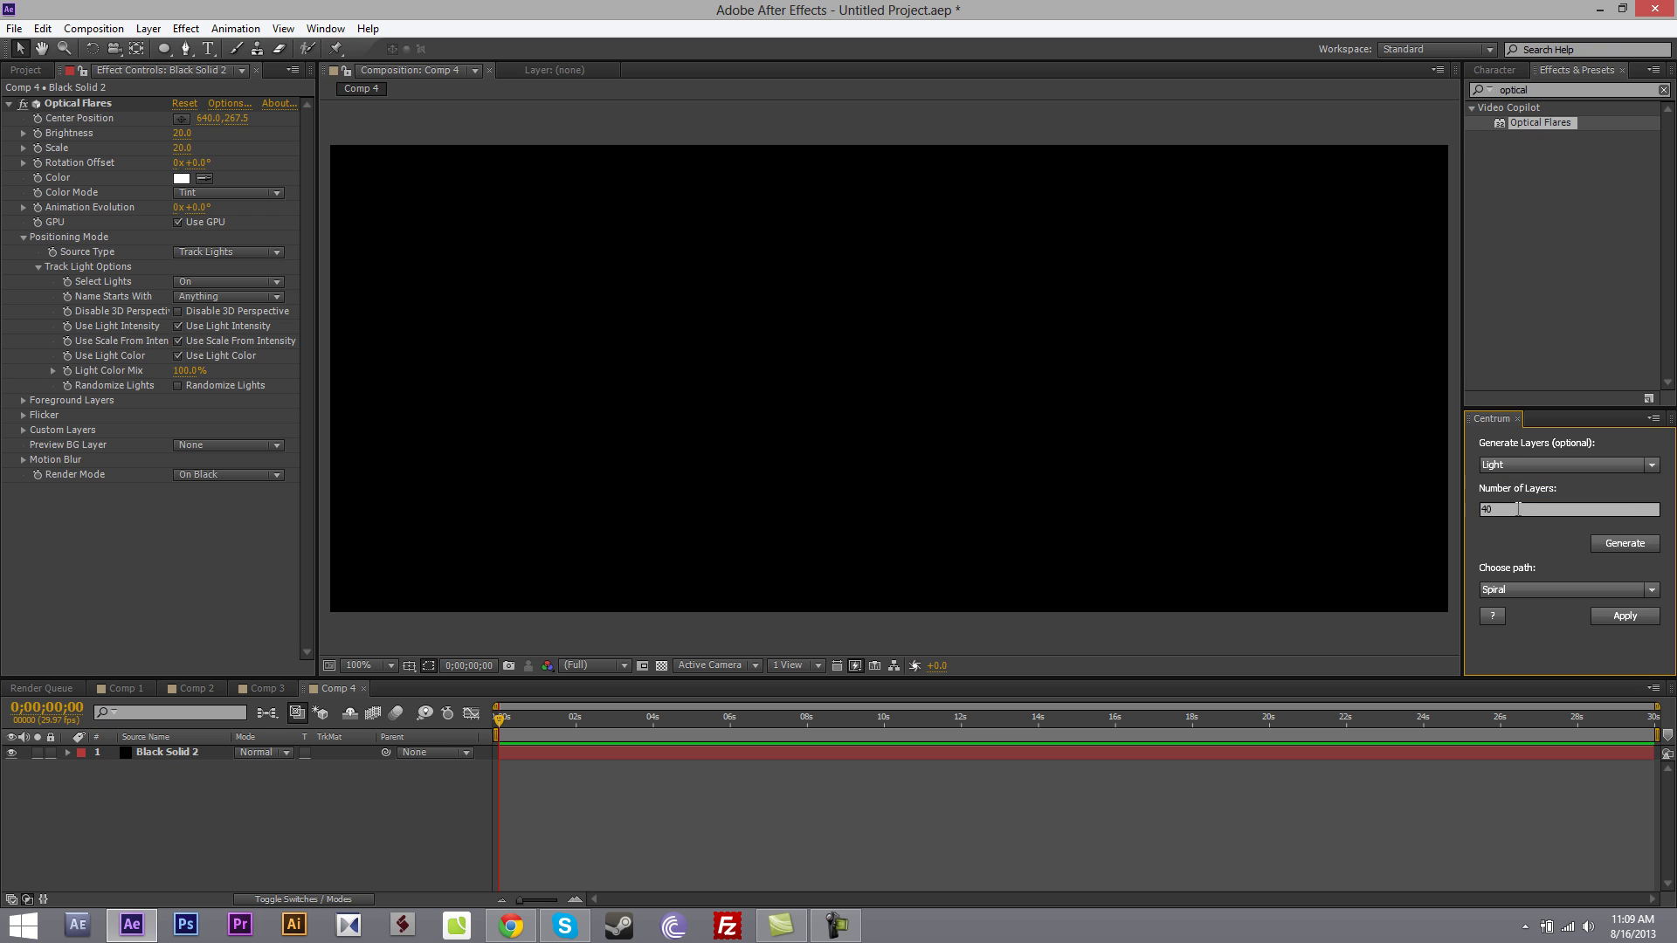
pyautogui.click(1631, 549)
pyautogui.click(1624, 614)
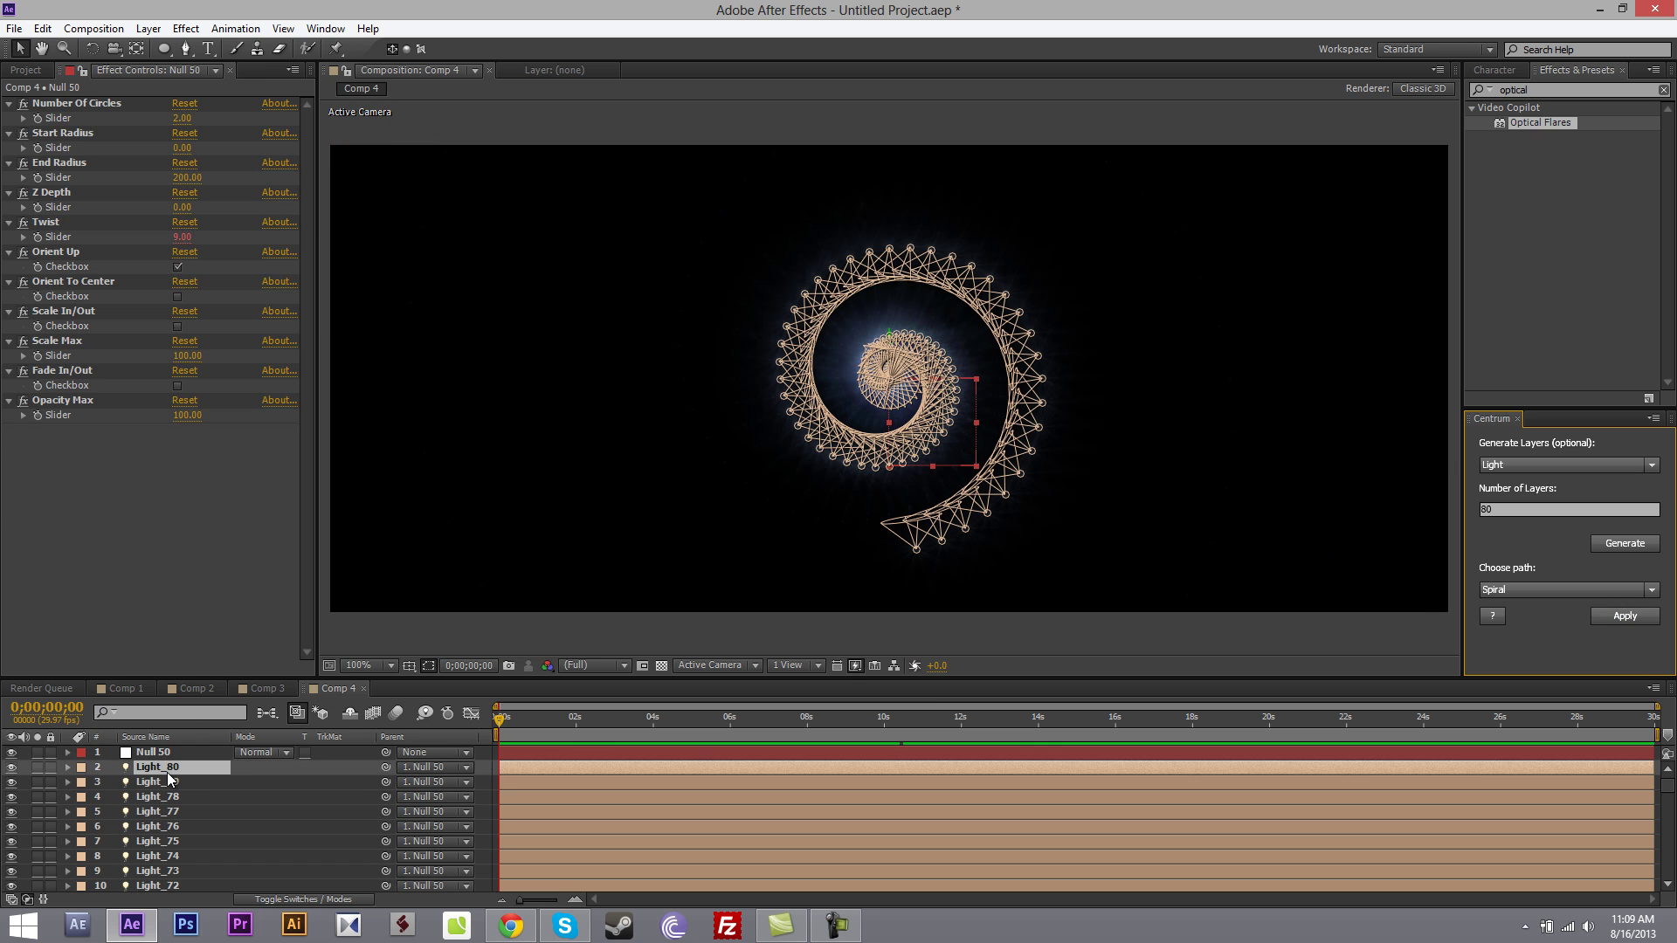
# Step: Deselect to view the clean spiral, then show Null 50's Orientation and Rotation properties
pyautogui.click(166, 754)
pyautogui.click(736, 545)
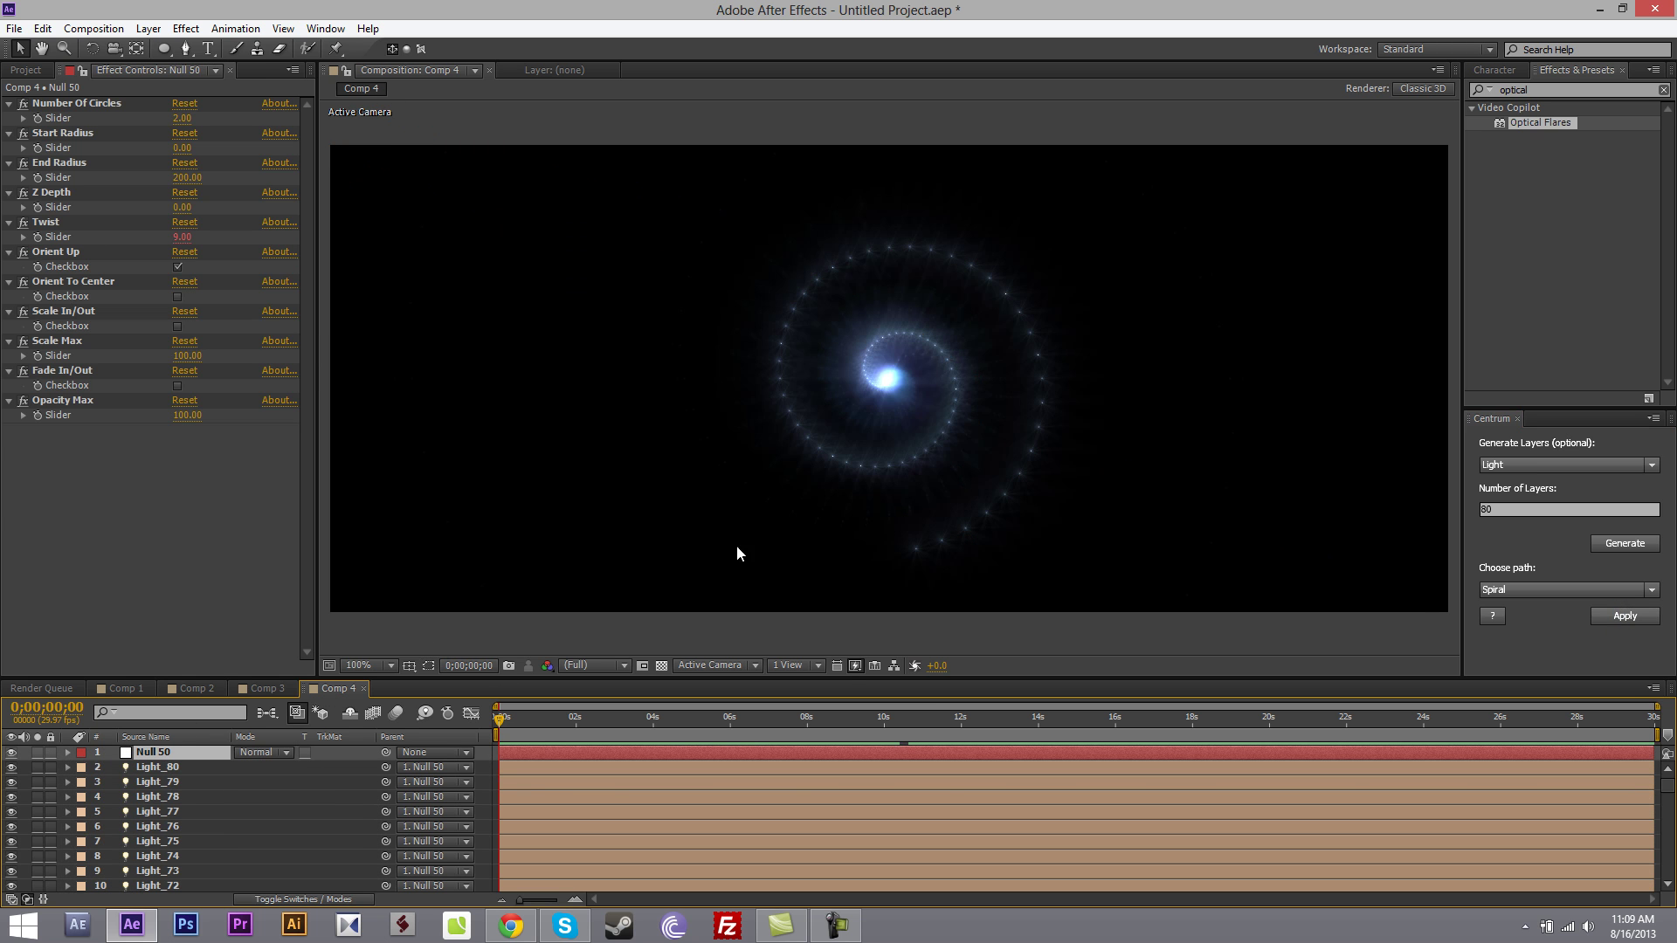
pyautogui.press('r')
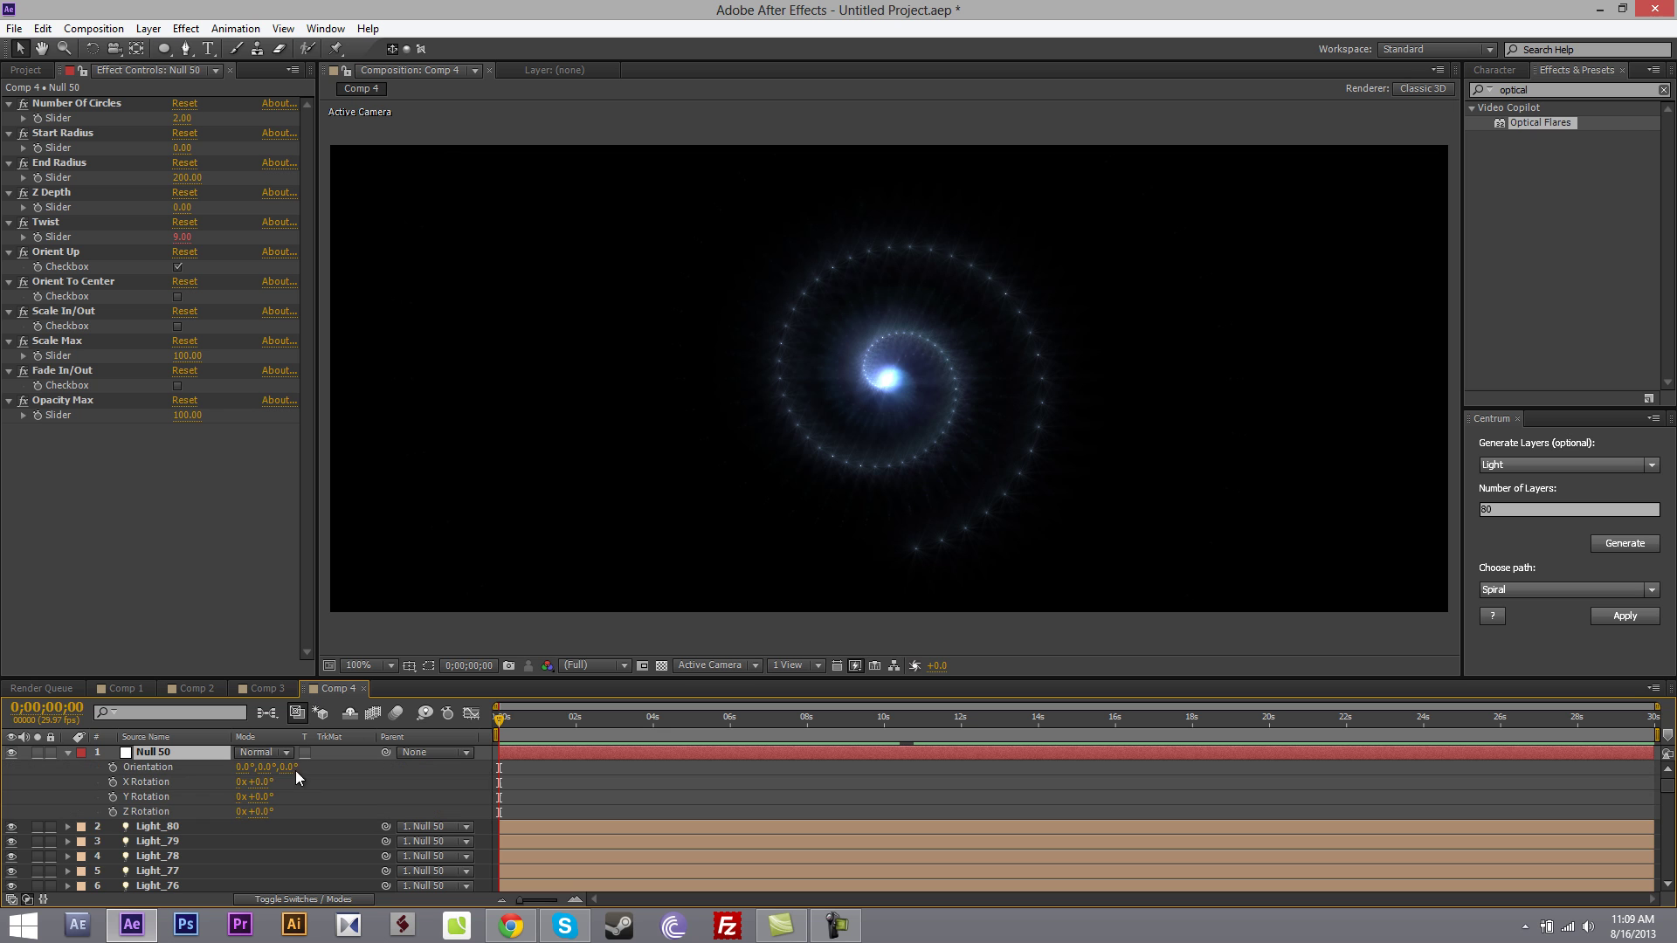
# Step: Set Centrum Control's Z Depth to 500 and swing its Y Rotation to -59°
pyautogui.click(68, 752)
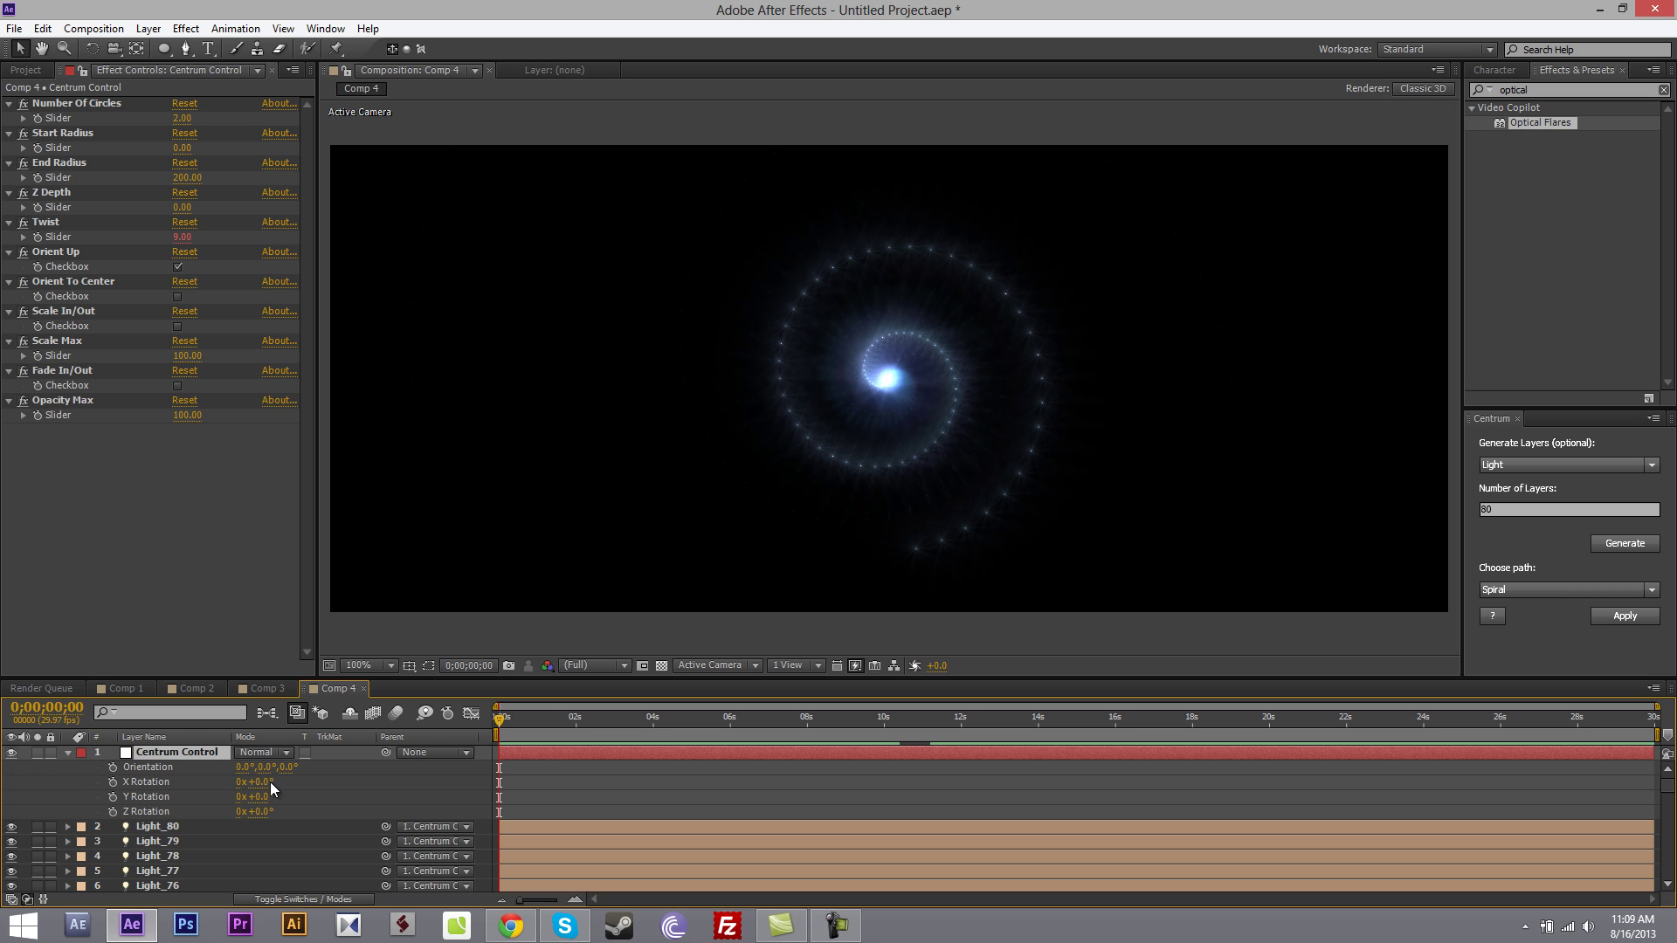
pyautogui.moveTo(263, 798)
pyautogui.mouseDown()
pyautogui.moveTo(384, 795)
pyautogui.moveTo(348, 797)
pyautogui.mouseUp()
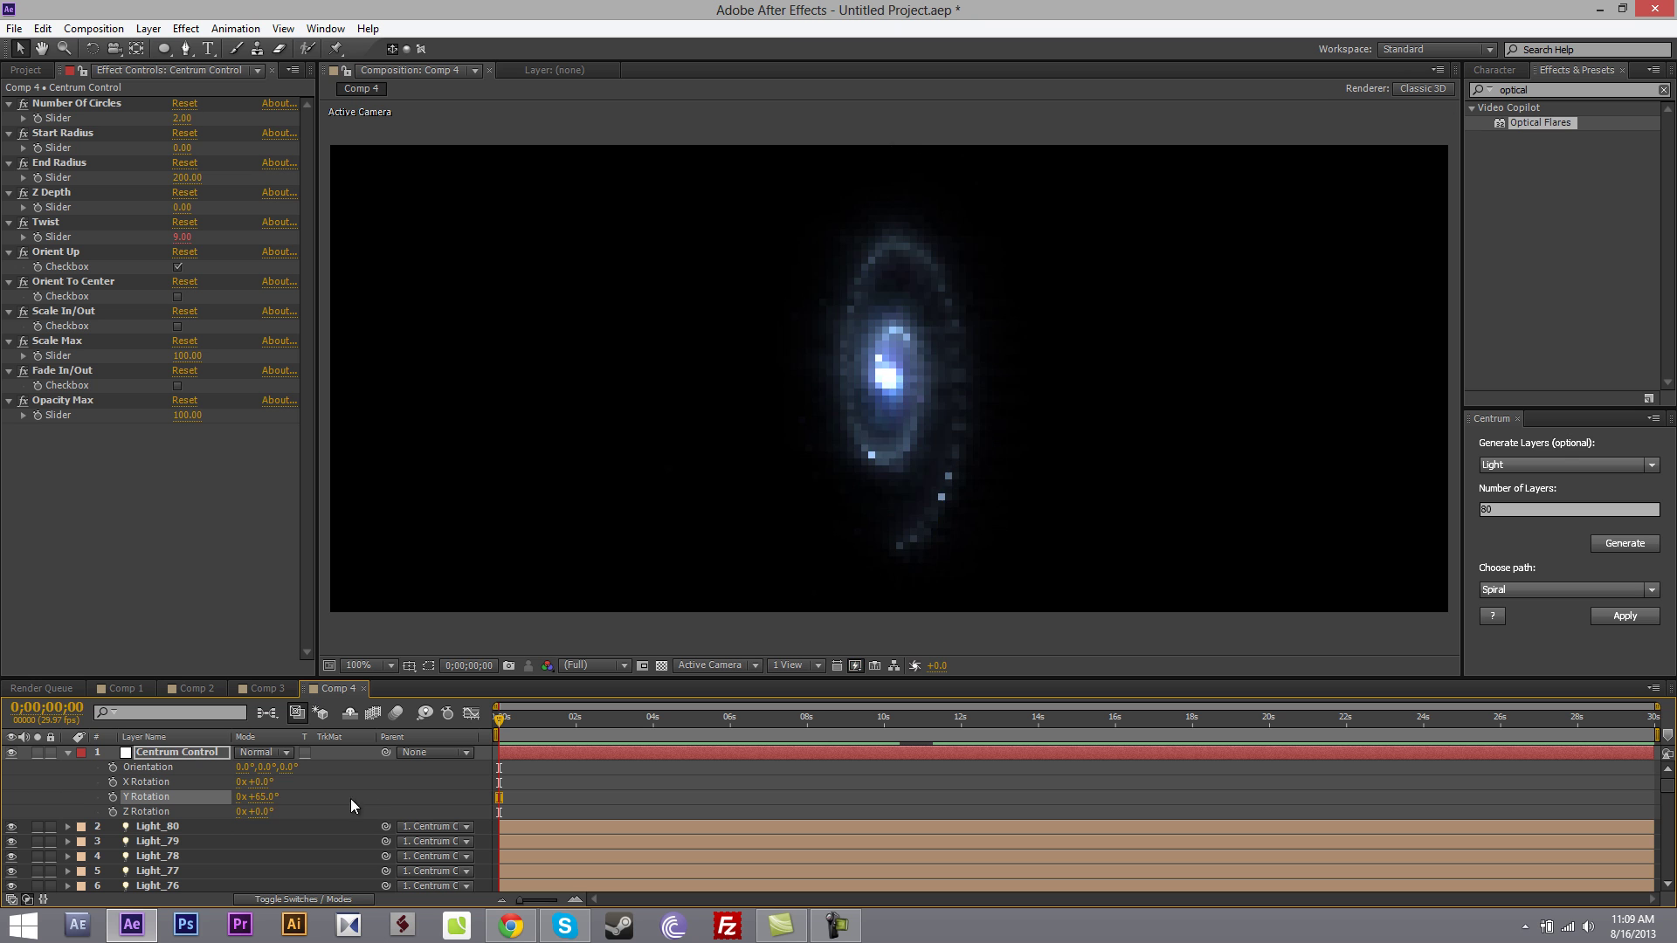
pyautogui.click(182, 209)
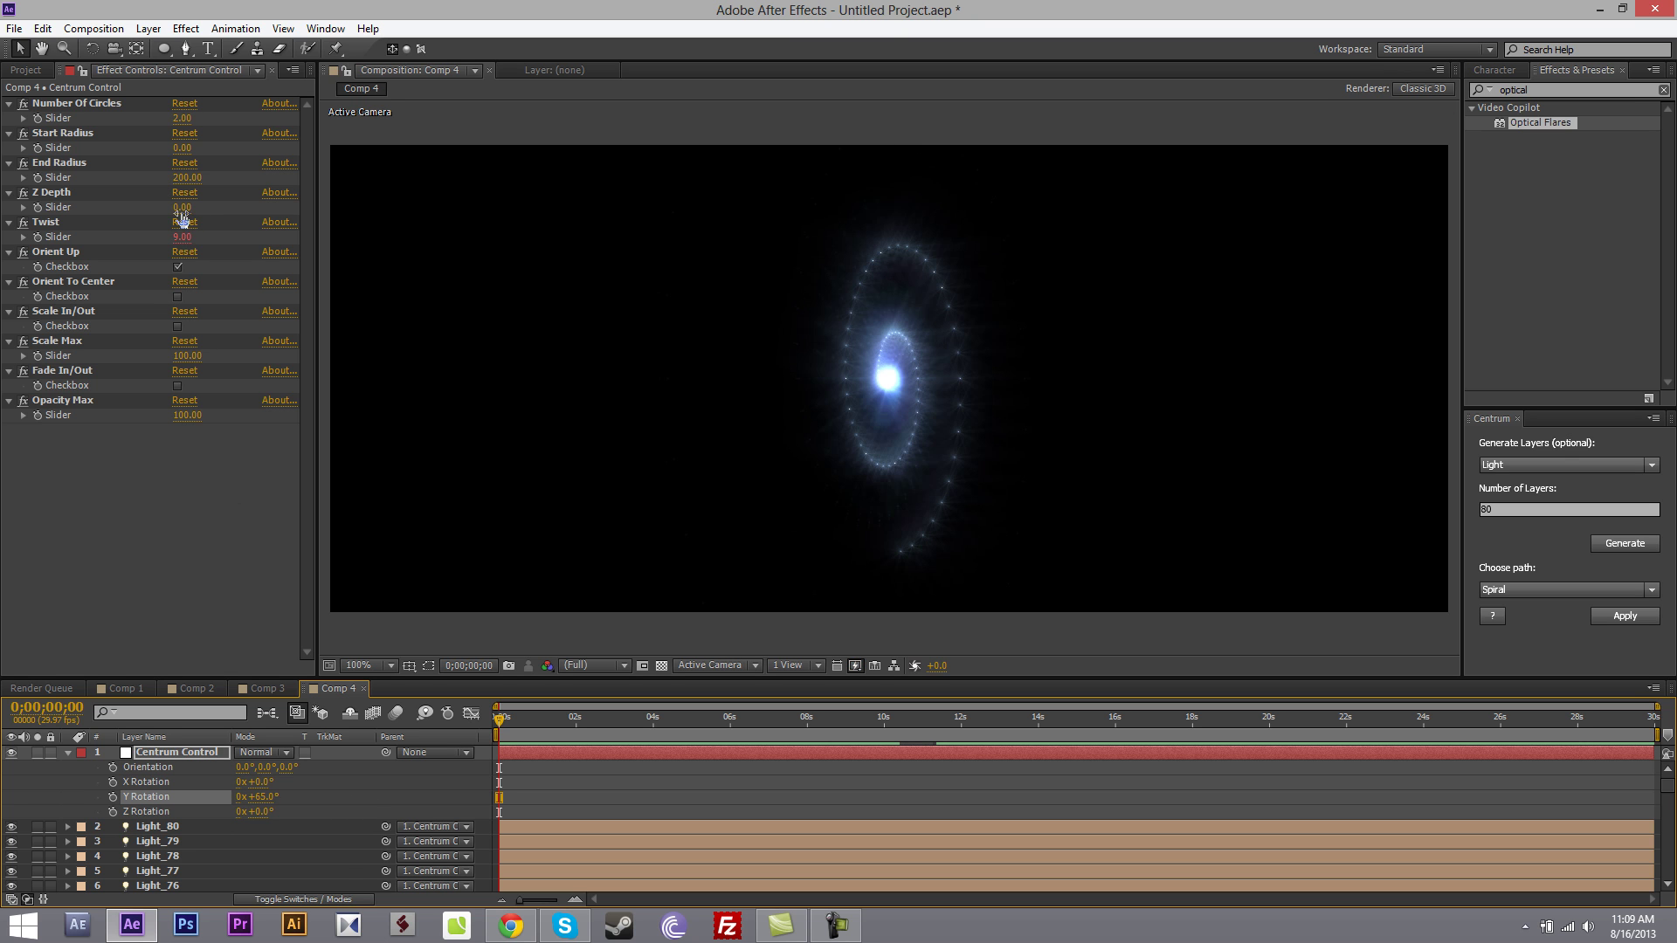
pyautogui.write('500')
pyautogui.press('Return')
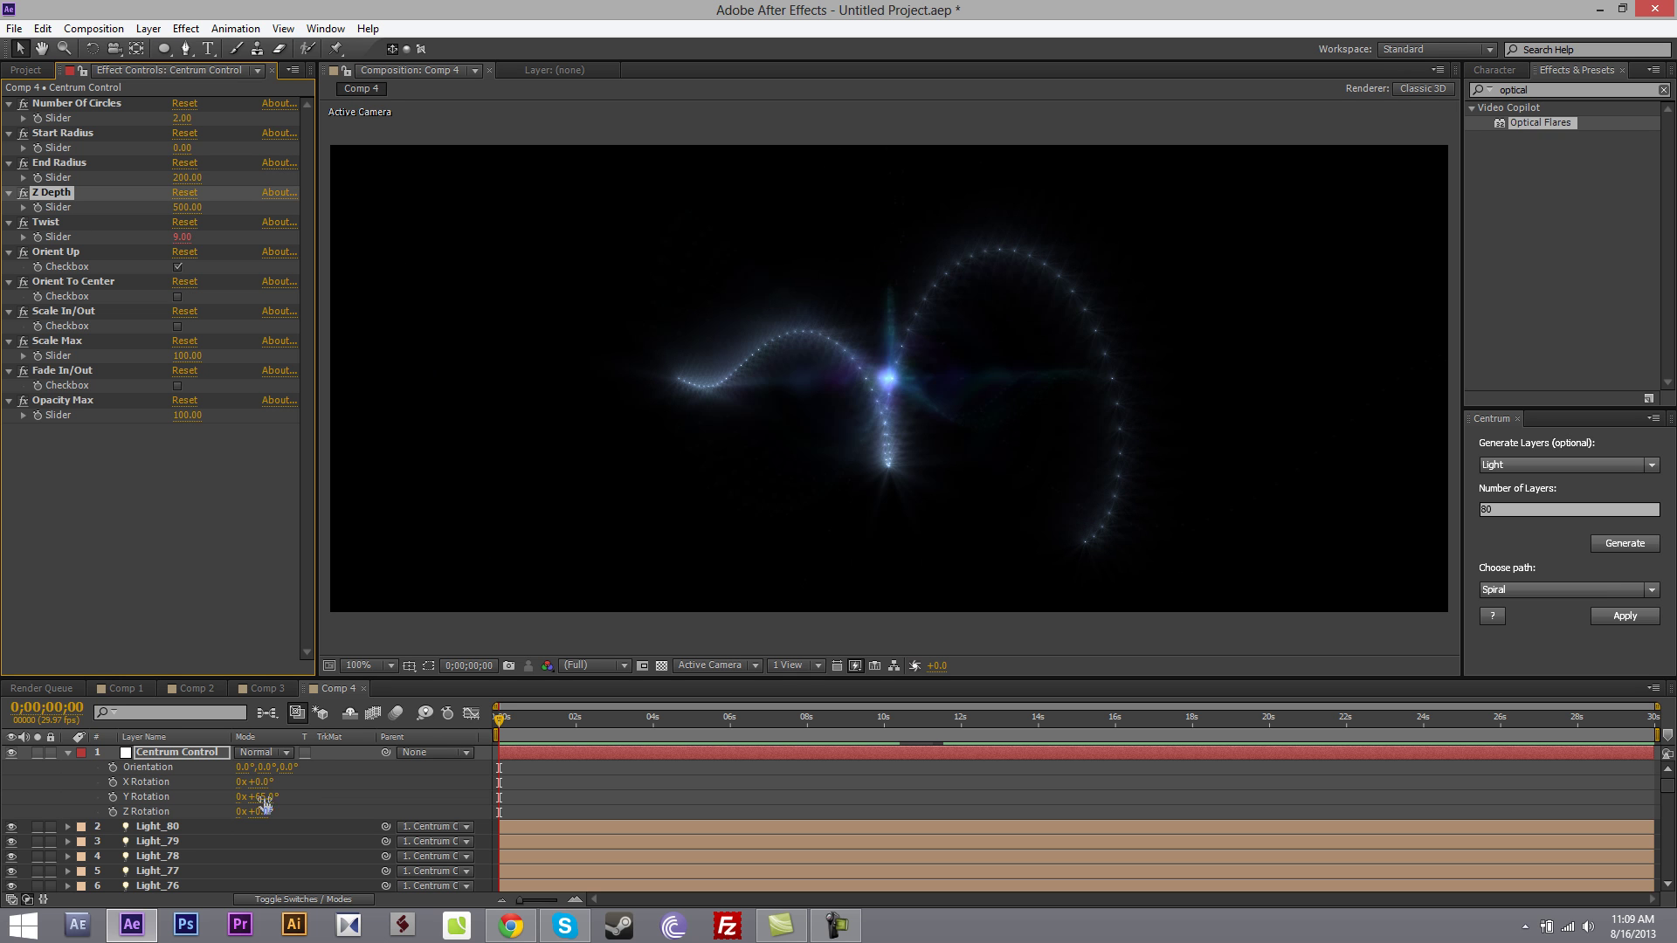
pyautogui.moveTo(264, 805); pyautogui.dragTo(154, 793)
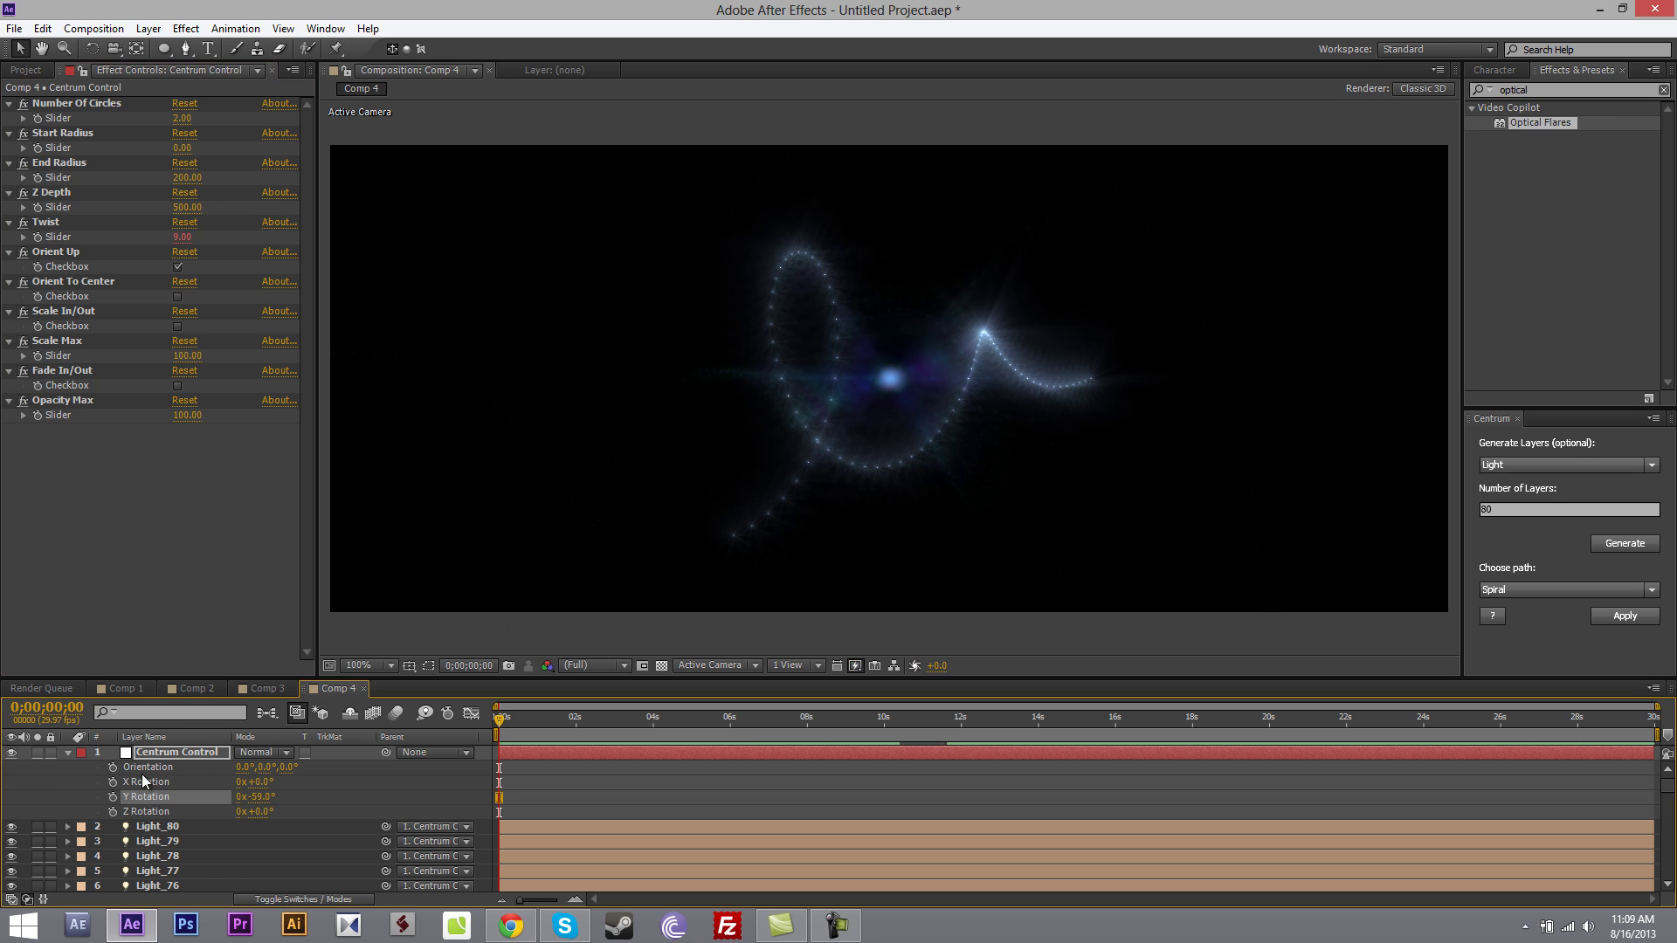
# Step: Choose Centrum's Circle path and apply it to the 80 lights with Centrum Control selected
pyautogui.click(68, 753)
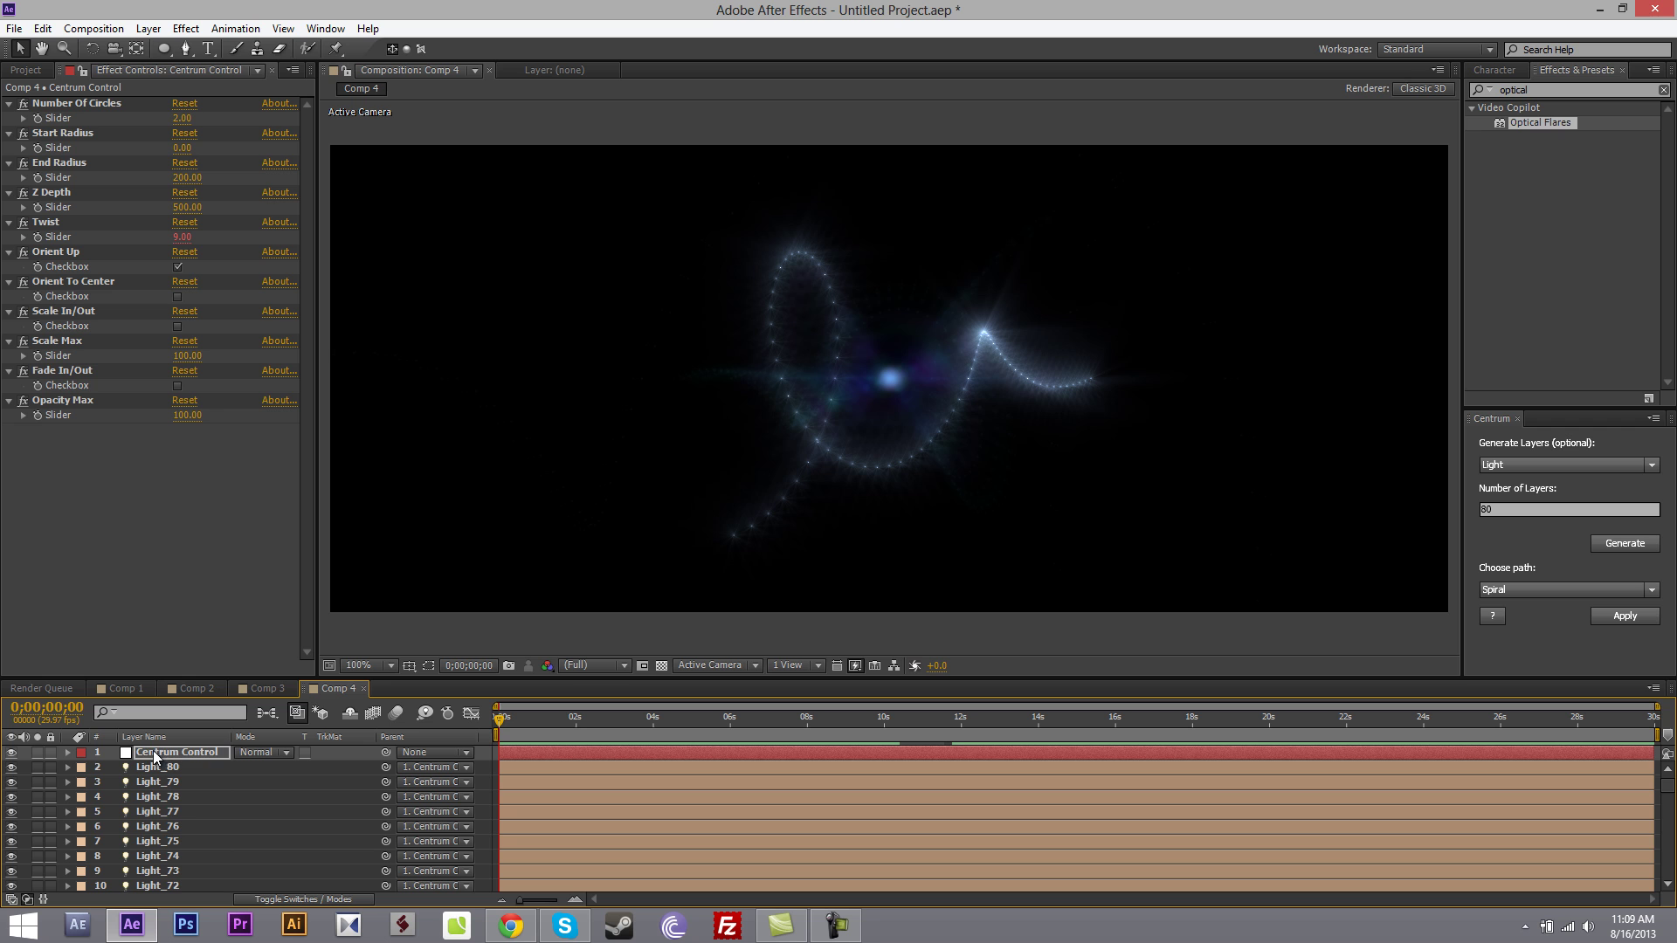
pyautogui.click(1651, 590)
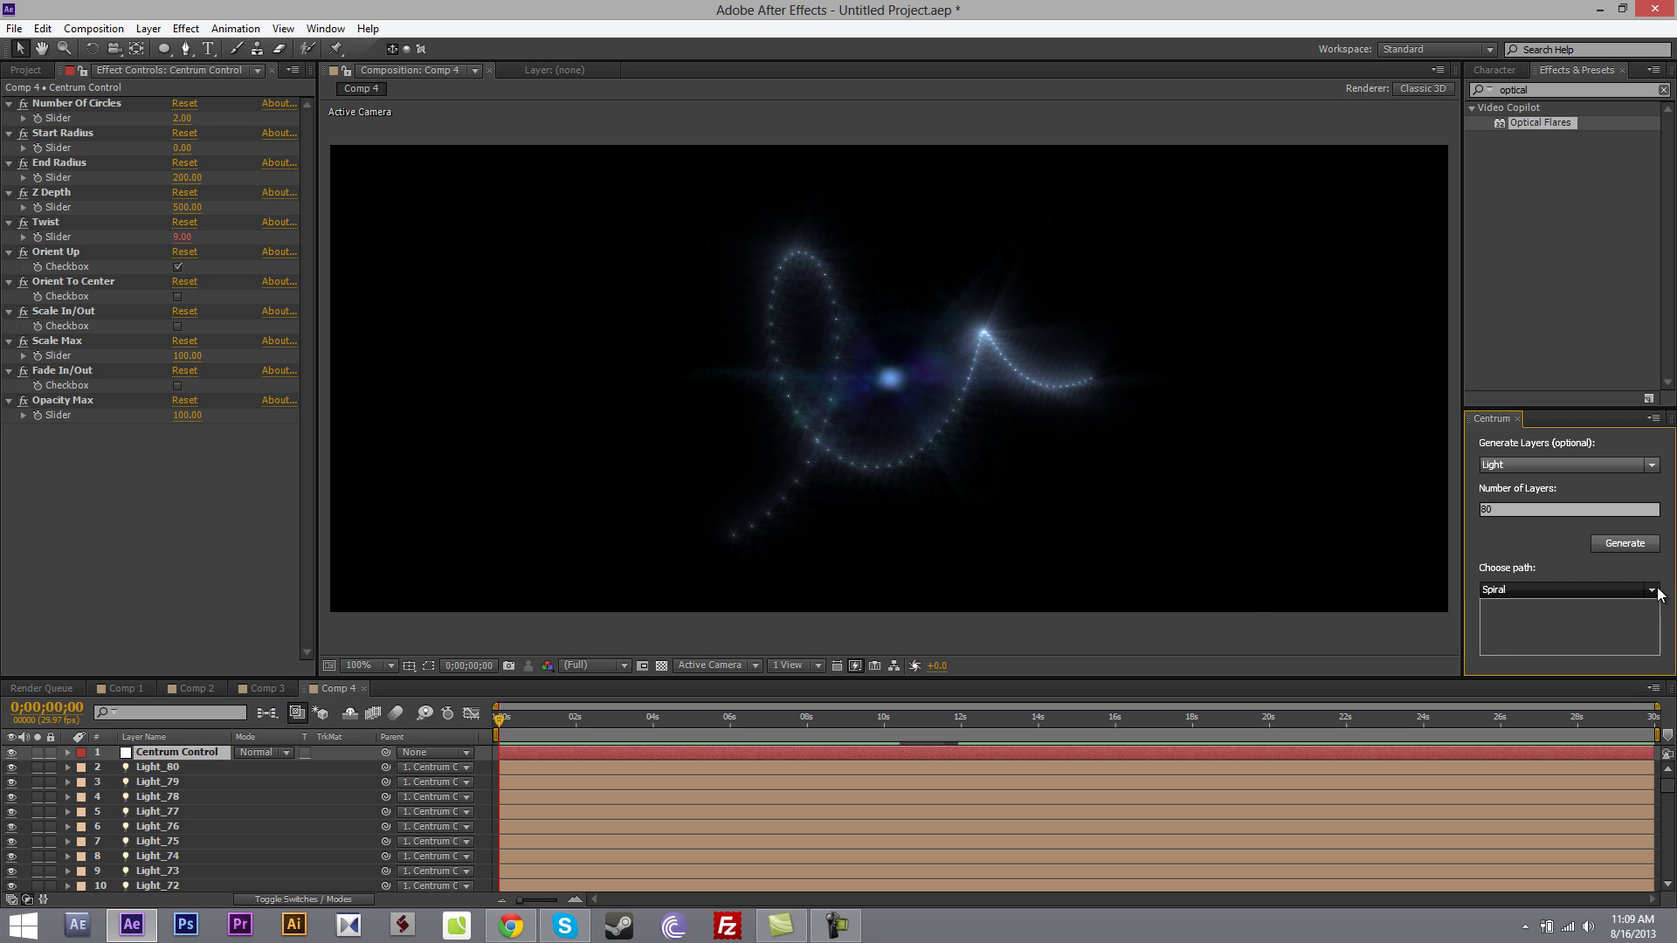
pyautogui.click(1502, 604)
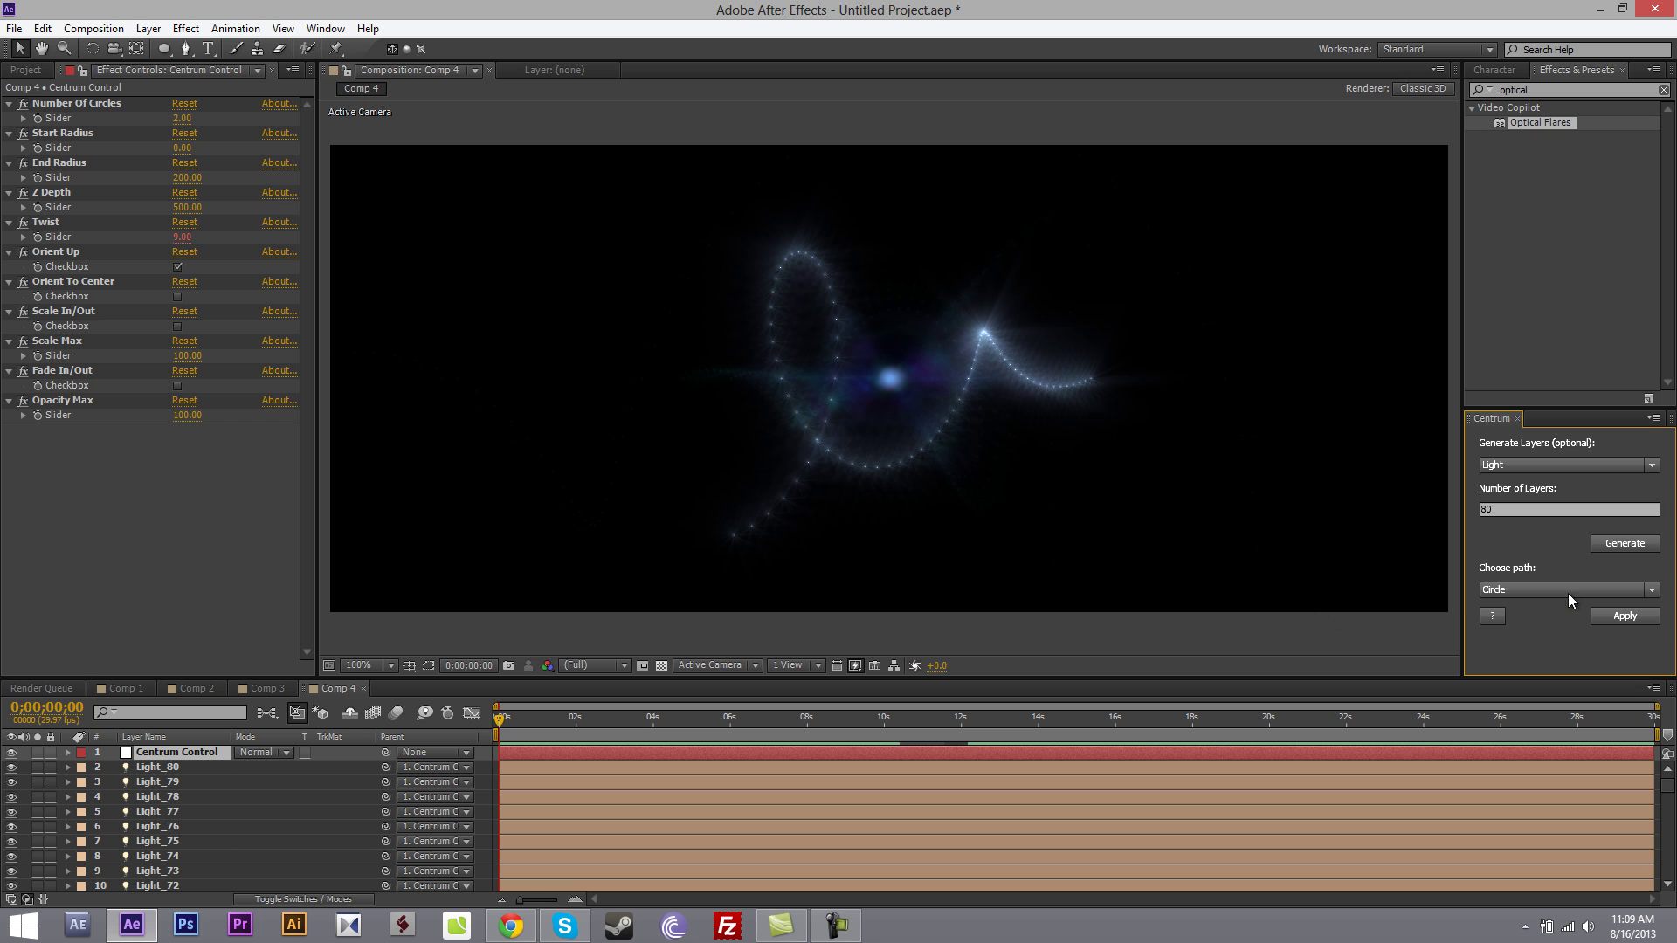
pyautogui.click(159, 769)
pyautogui.click(174, 752)
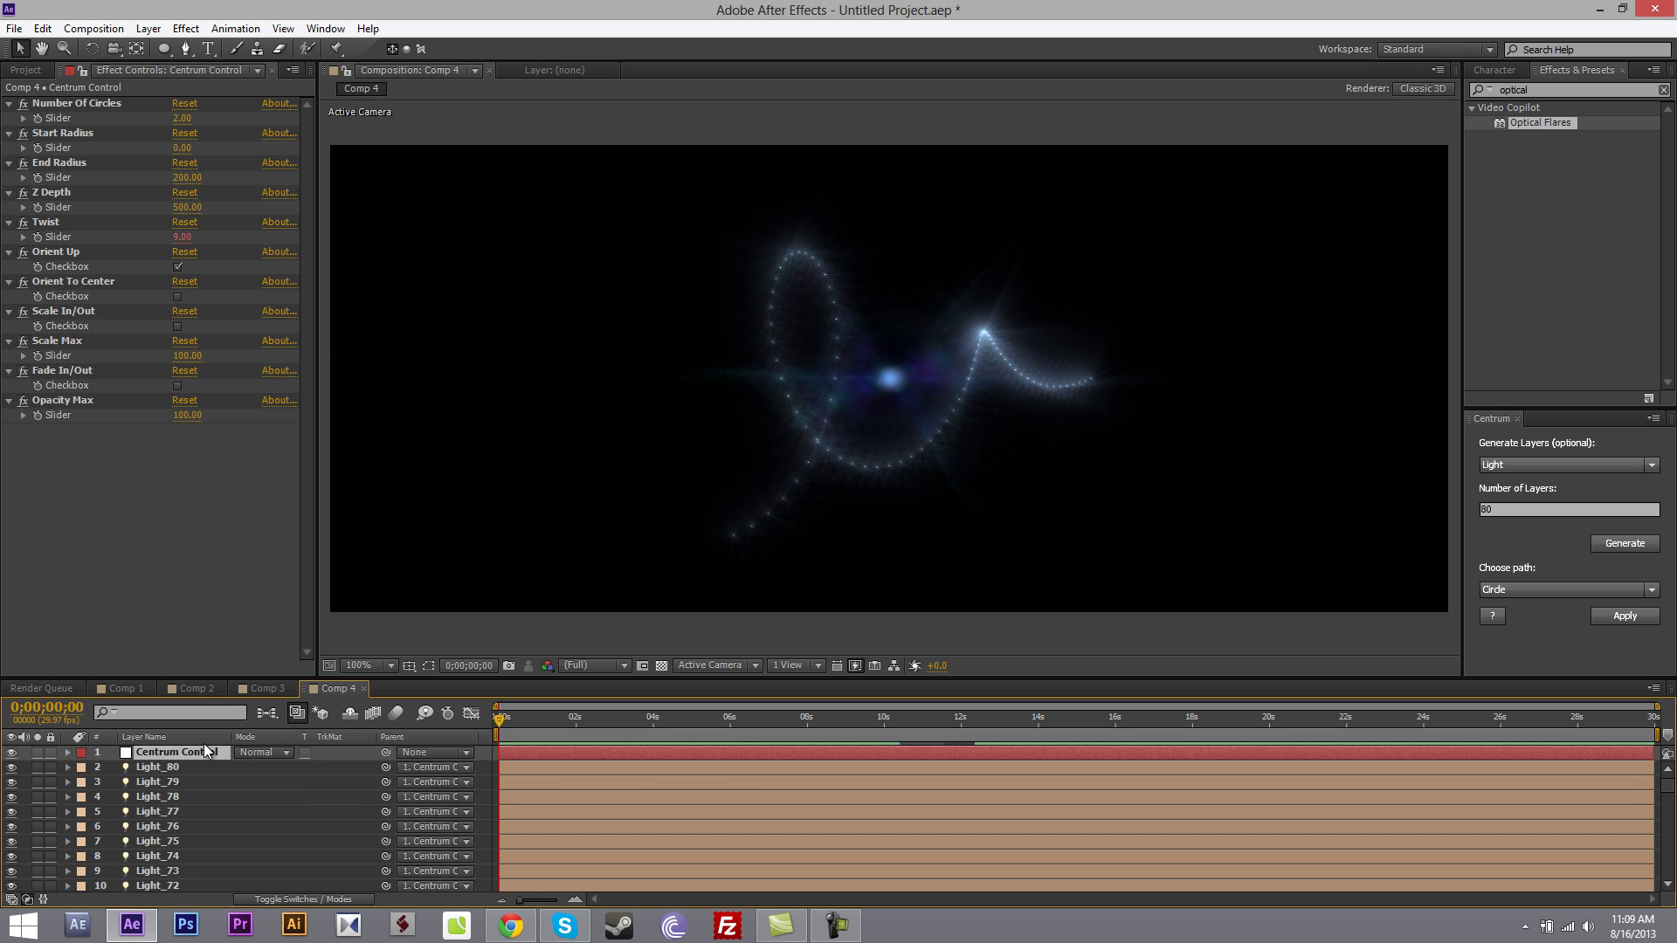
pyautogui.click(1610, 622)
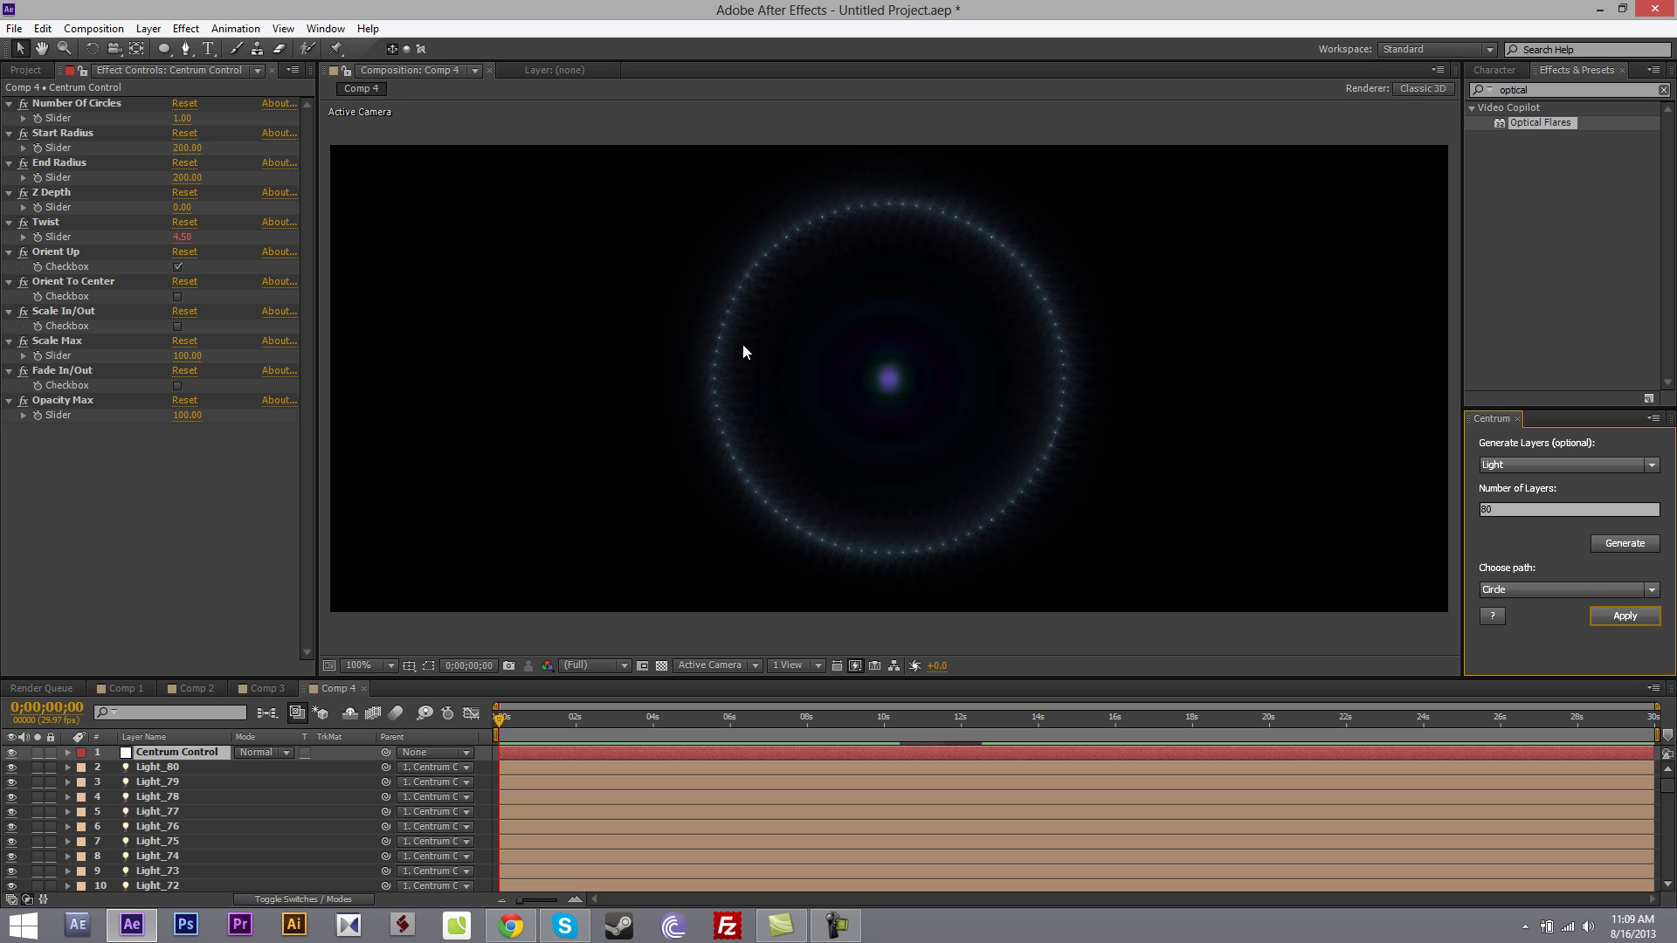
# Step: Switch the lights to the Helix path with Start and End Radius both 50
pyautogui.click(1651, 590)
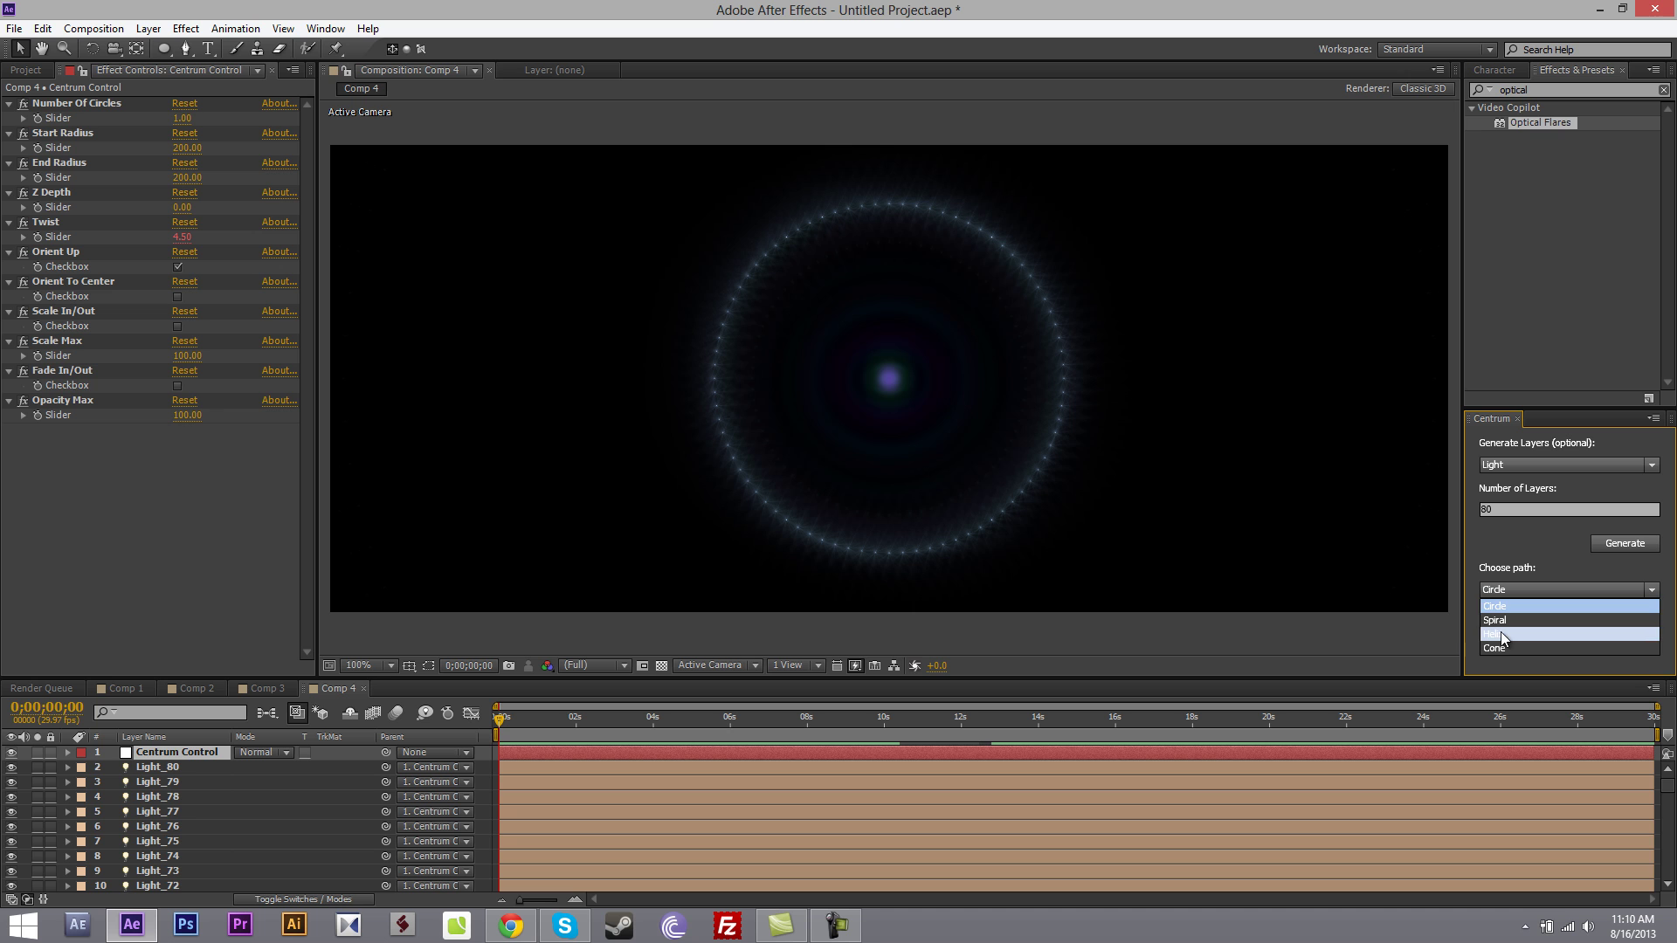
pyautogui.click(1502, 635)
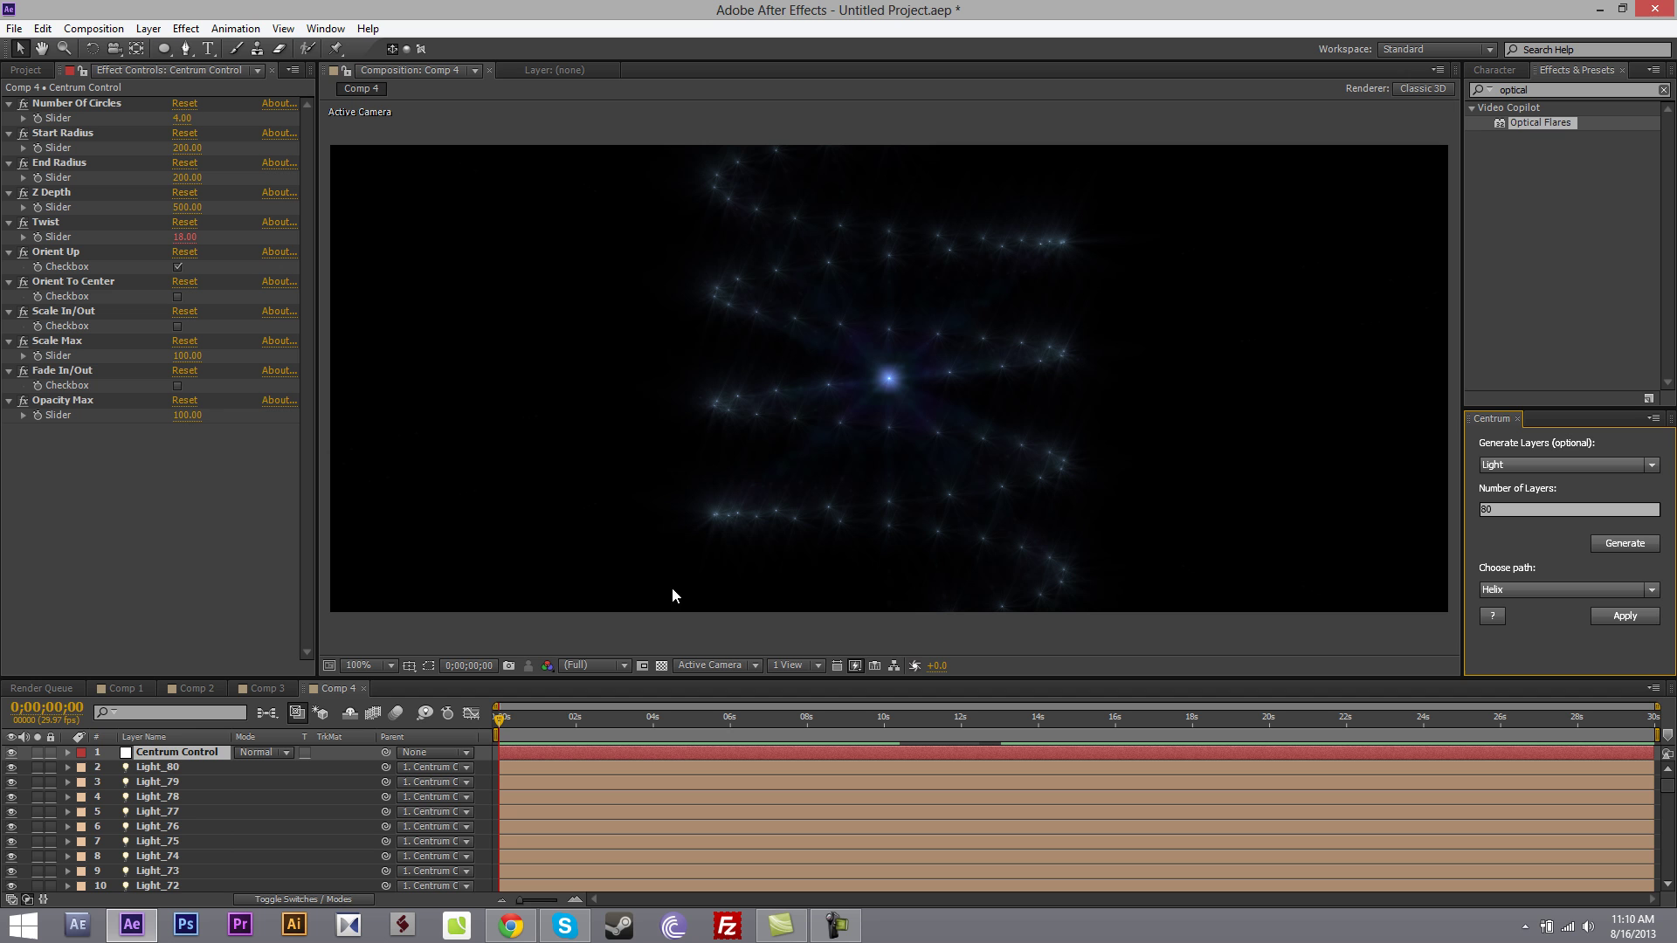
pyautogui.click(186, 148)
pyautogui.write('50')
pyautogui.press('Tab')
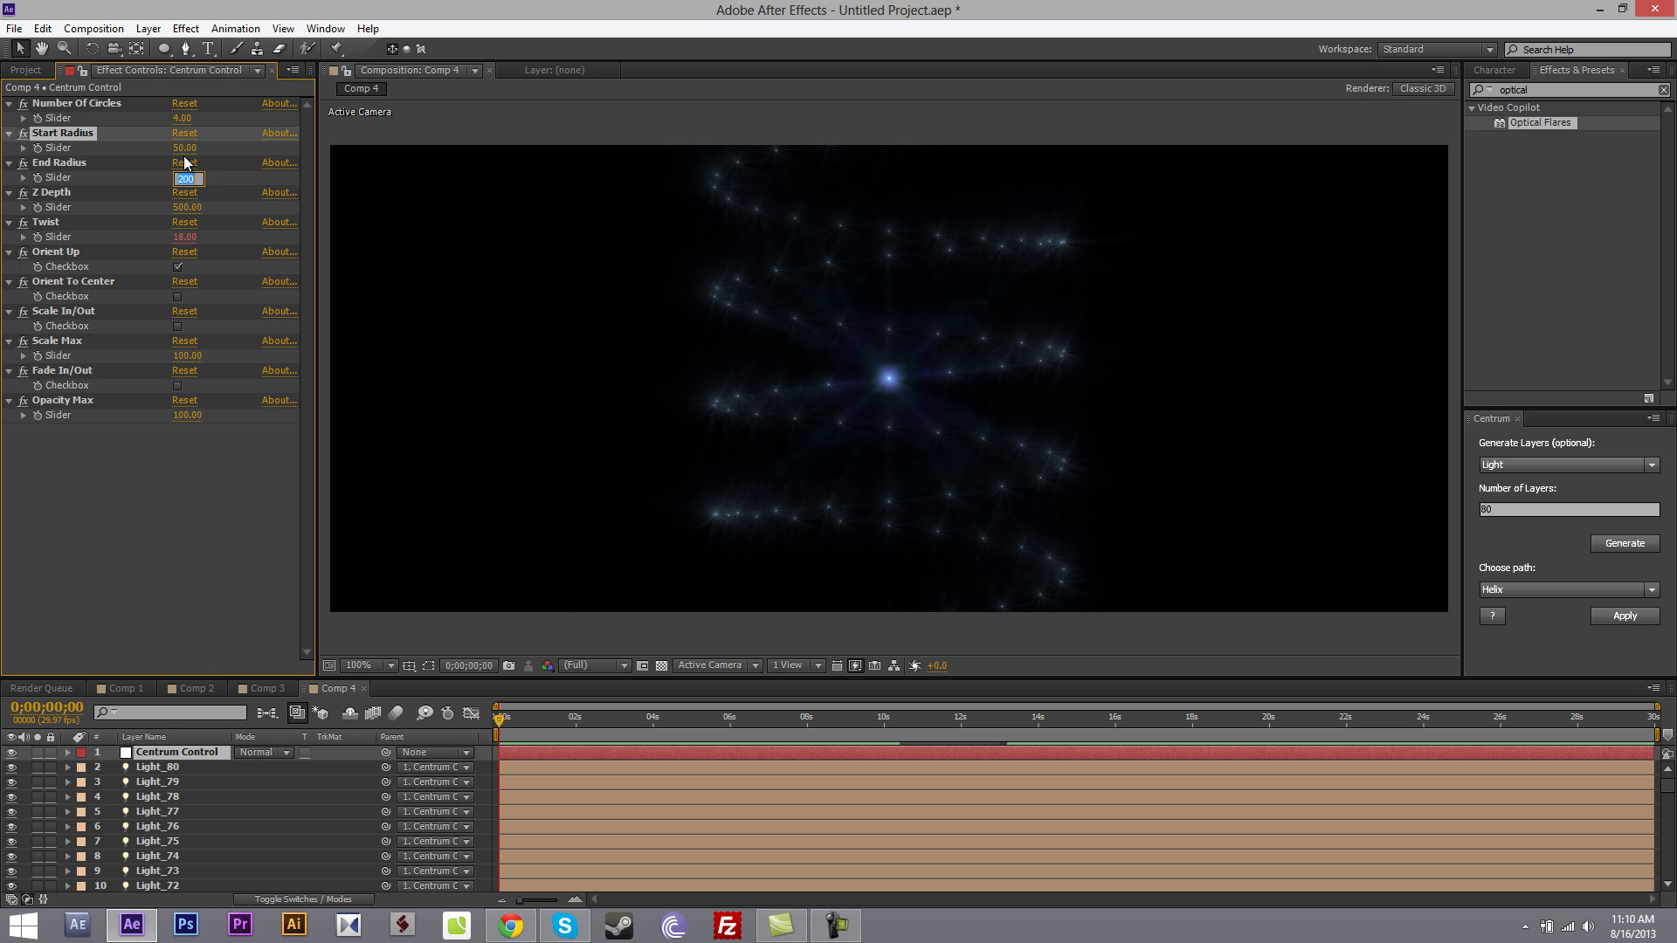
pyautogui.write('50')
pyautogui.press('Return')
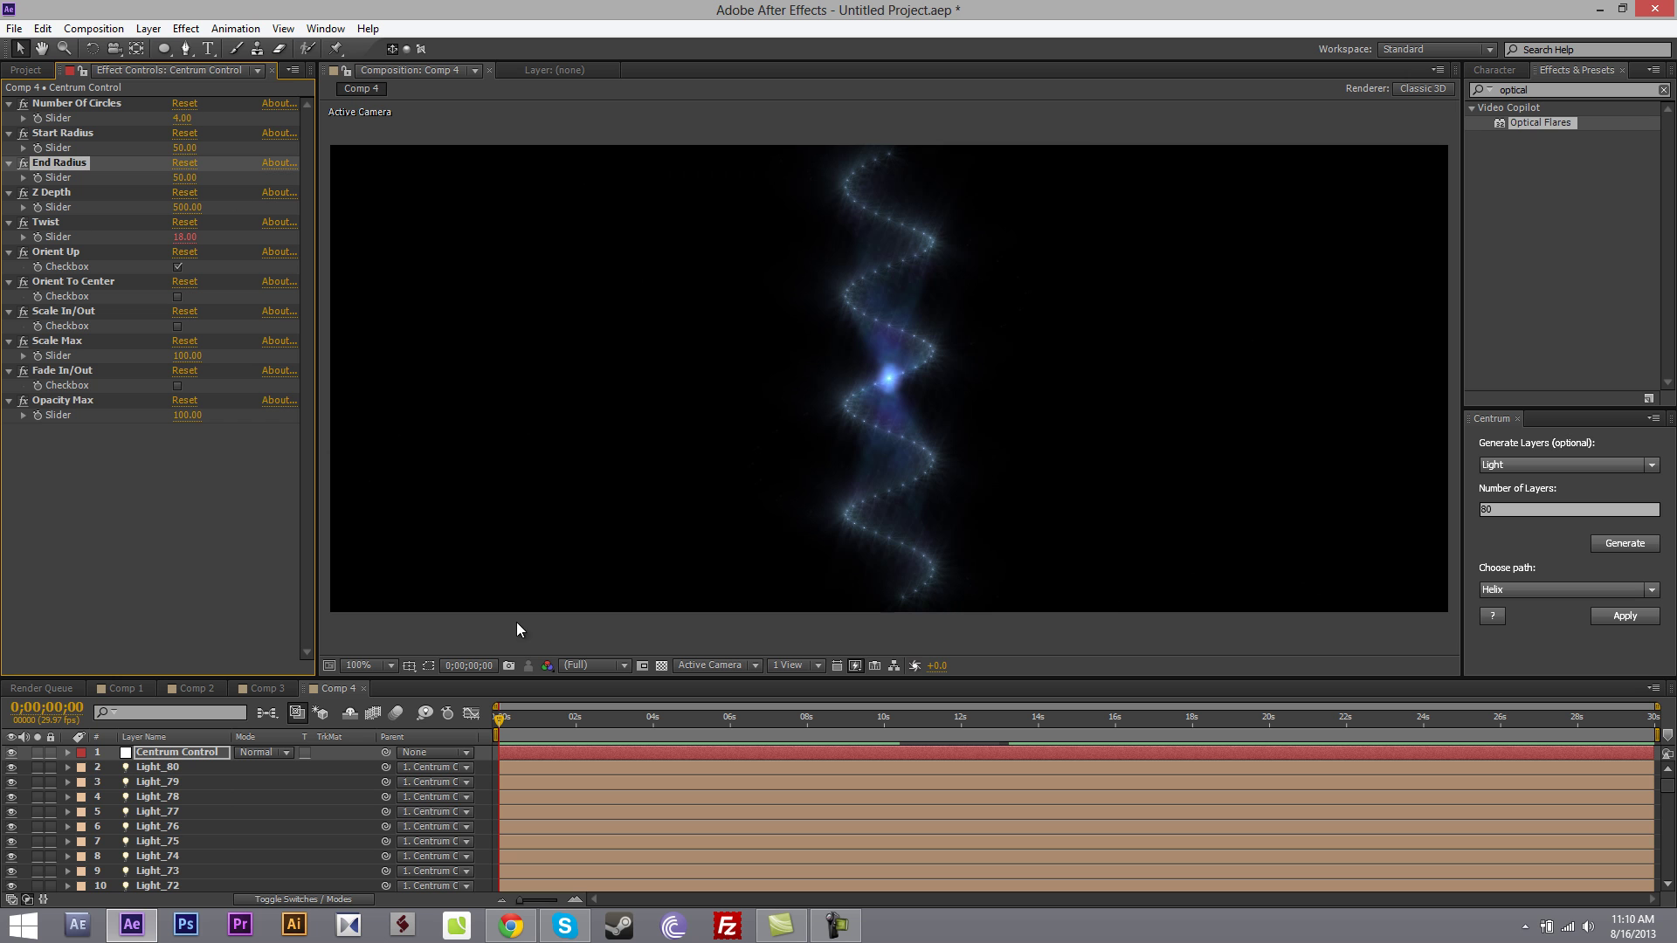
# Step: Tilt the helix -25° on X Rotation and set its Z Depth to 750
pyautogui.press('r')
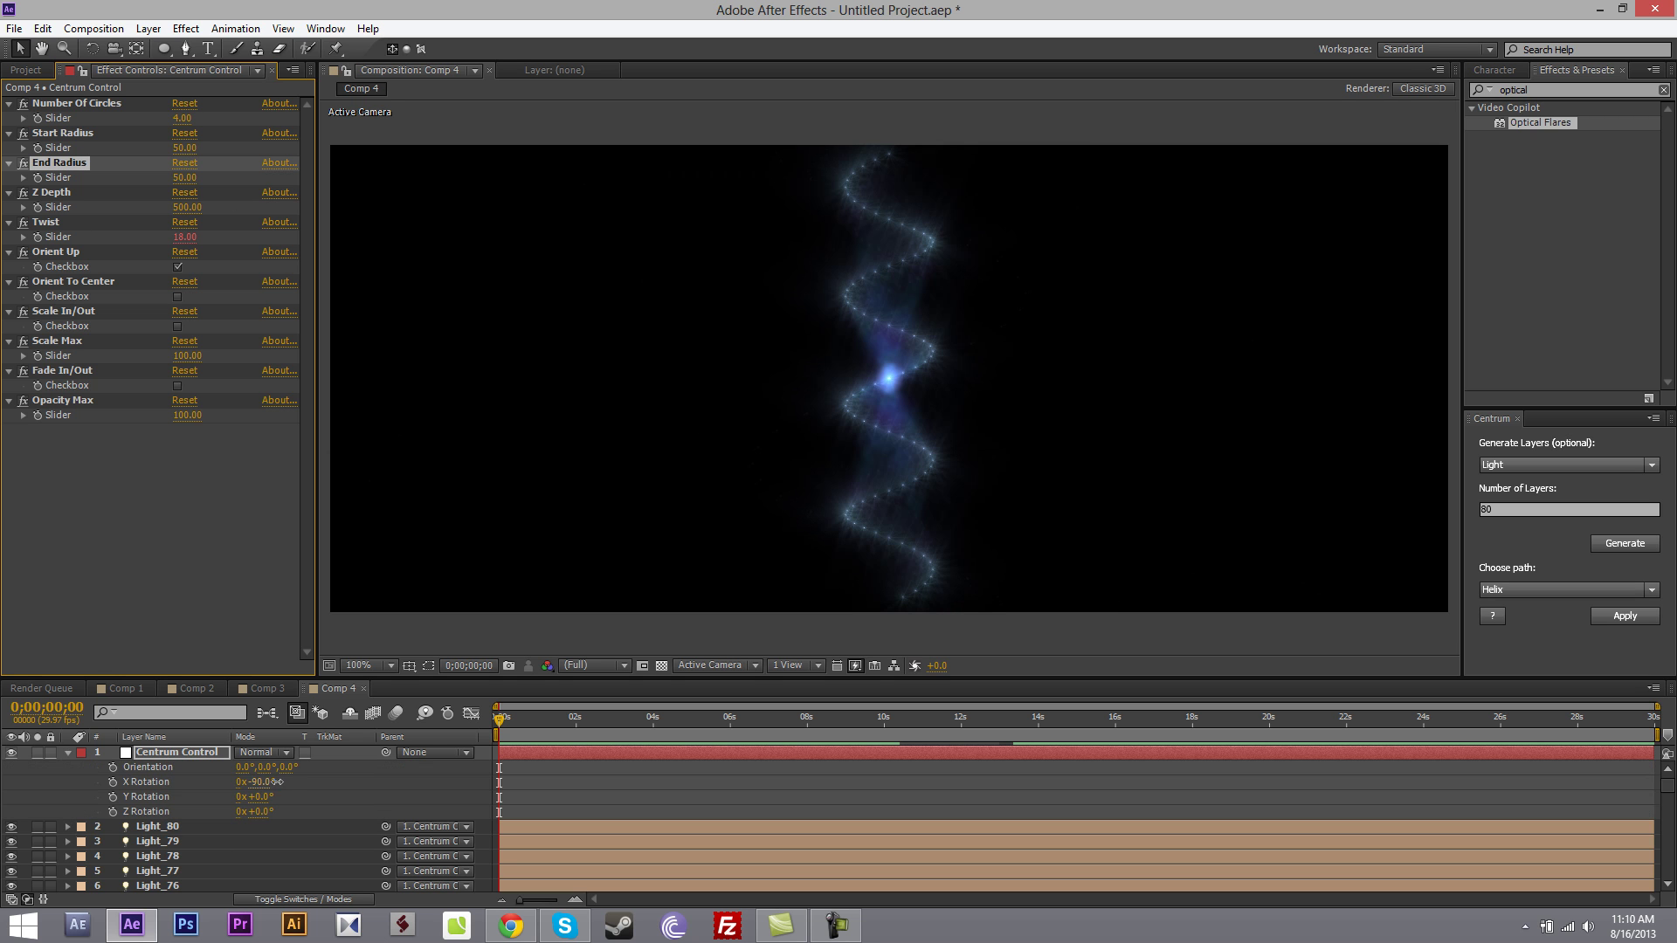
pyautogui.moveTo(269, 782)
pyautogui.mouseDown()
pyautogui.moveTo(322, 773)
pyautogui.moveTo(235, 783)
pyautogui.mouseUp()
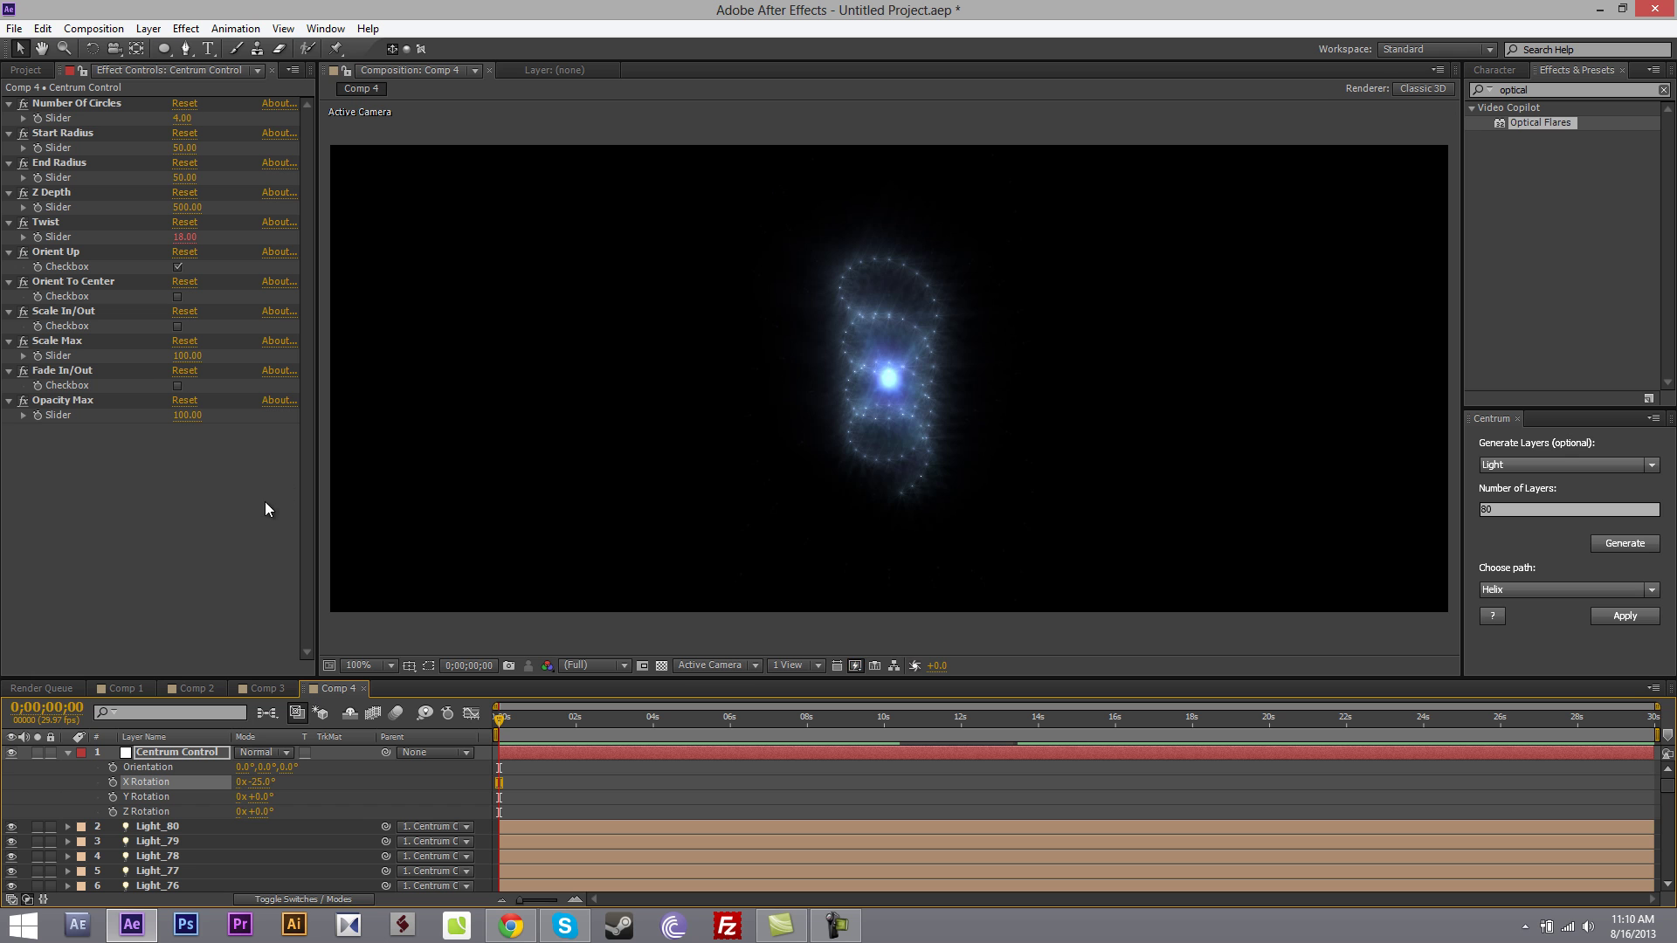
pyautogui.click(187, 208)
pyautogui.write('7')
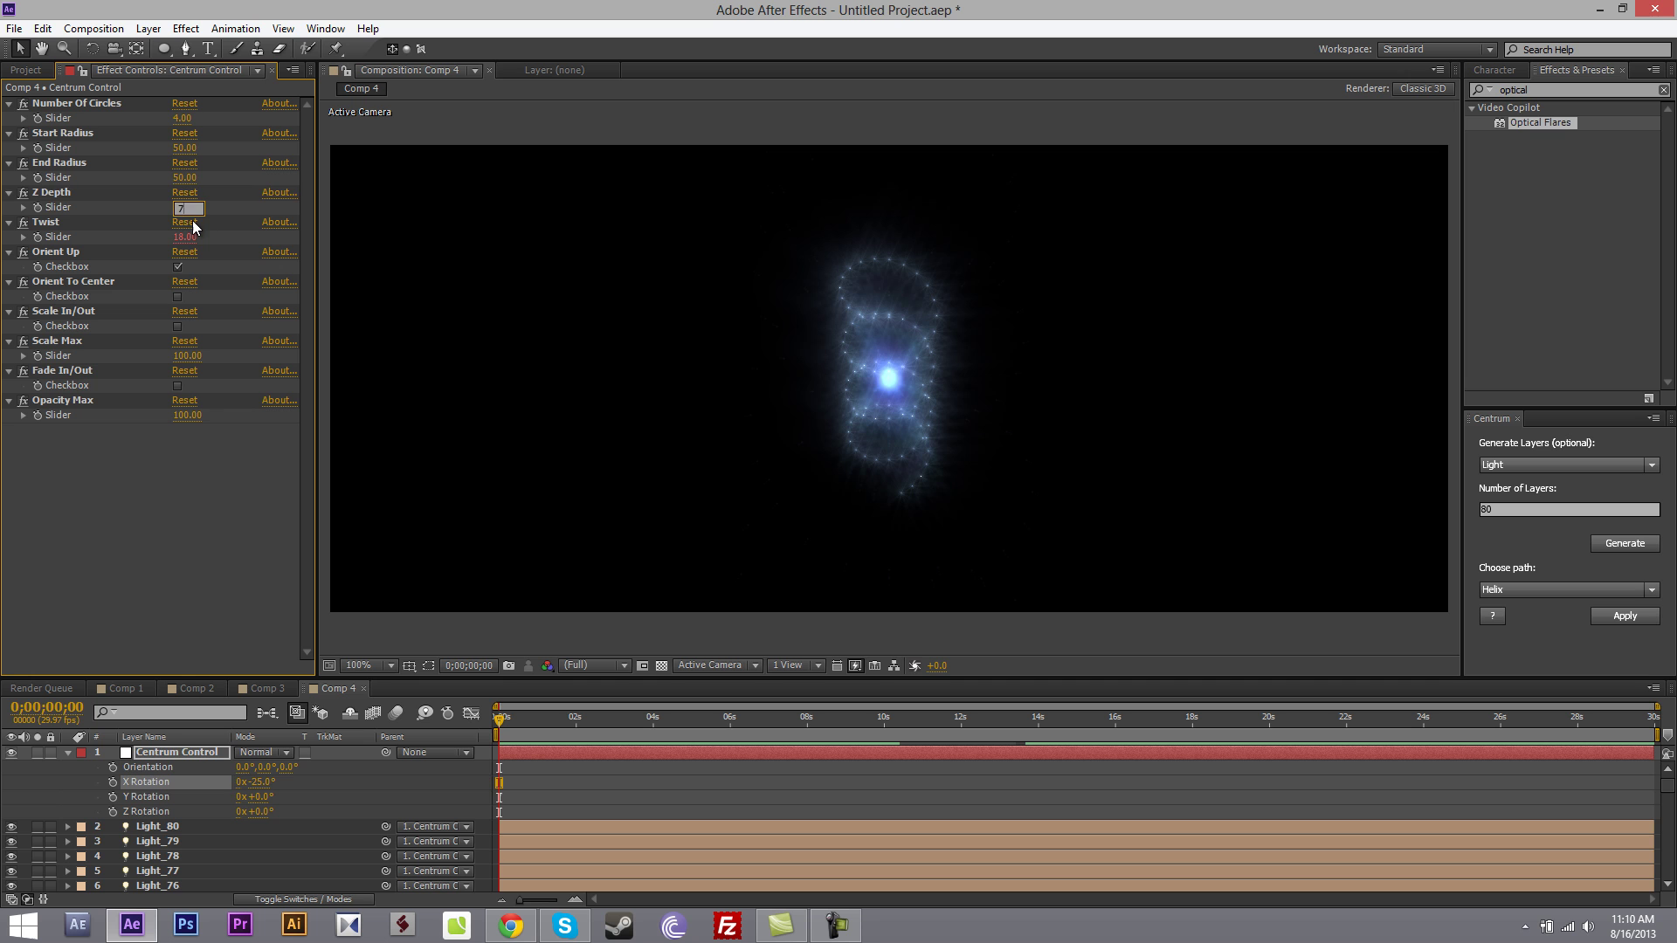
pyautogui.write('50')
pyautogui.press('Return')
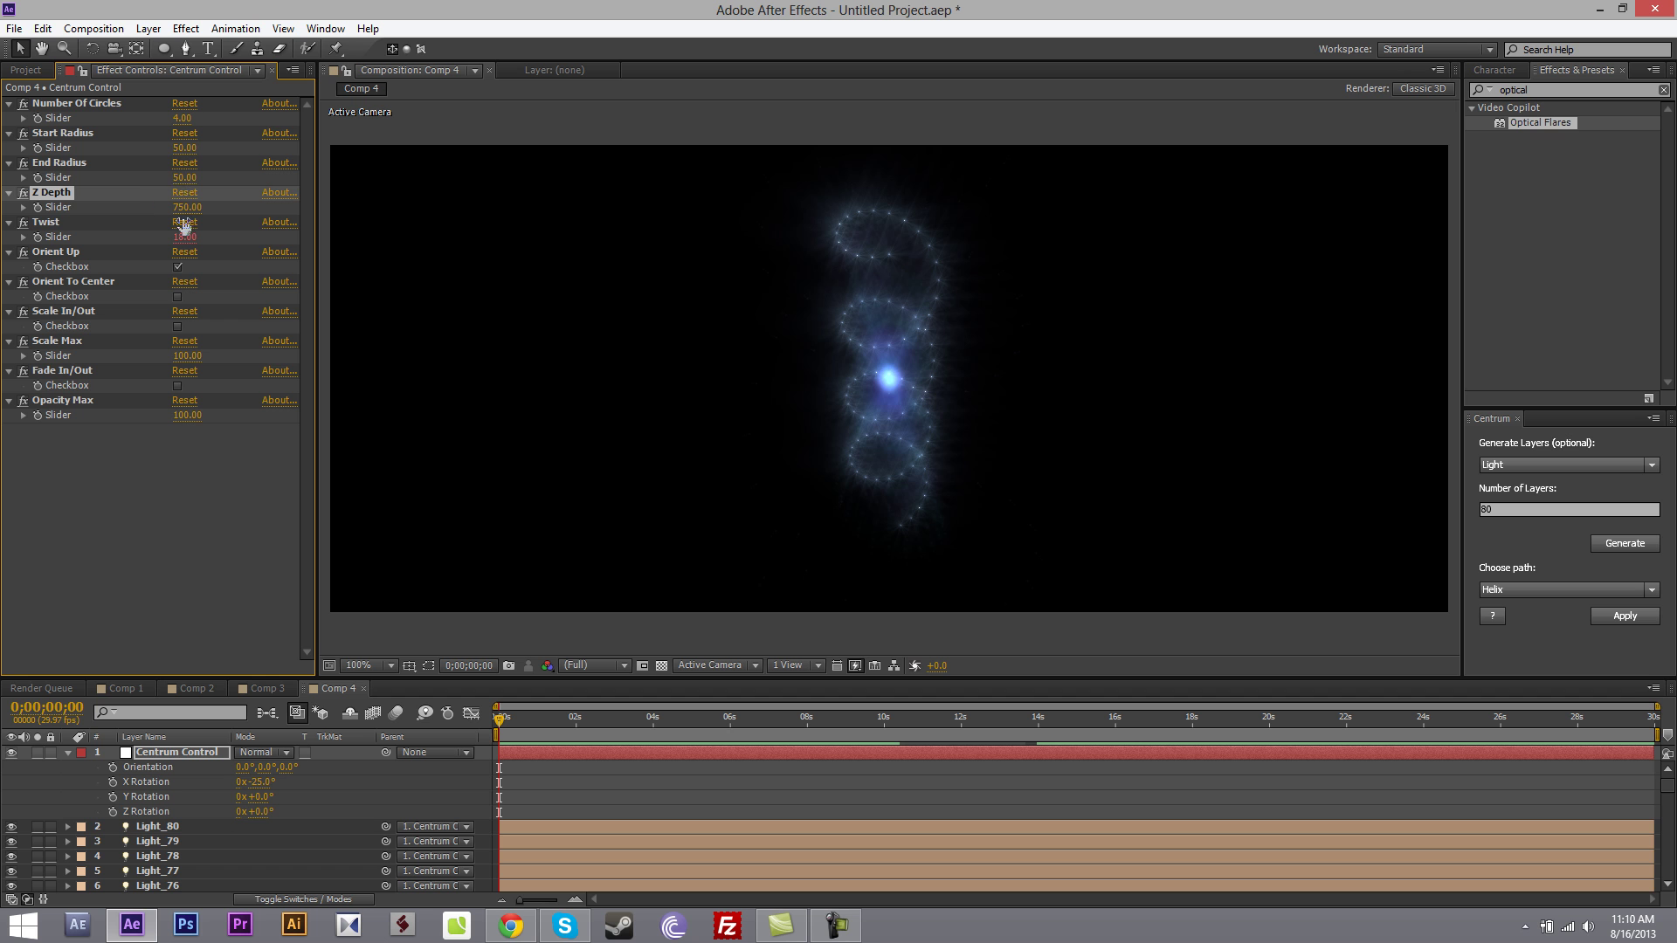
# Step: Revert a trial Twist increase back to 18 and select all layers in the composition
pyautogui.moveTo(184, 237); pyautogui.dragTo(837, 361)
pyautogui.hotkey('ctrl', 'z')
pyautogui.click(161, 756)
pyautogui.hotkey('ctrl', 'a')
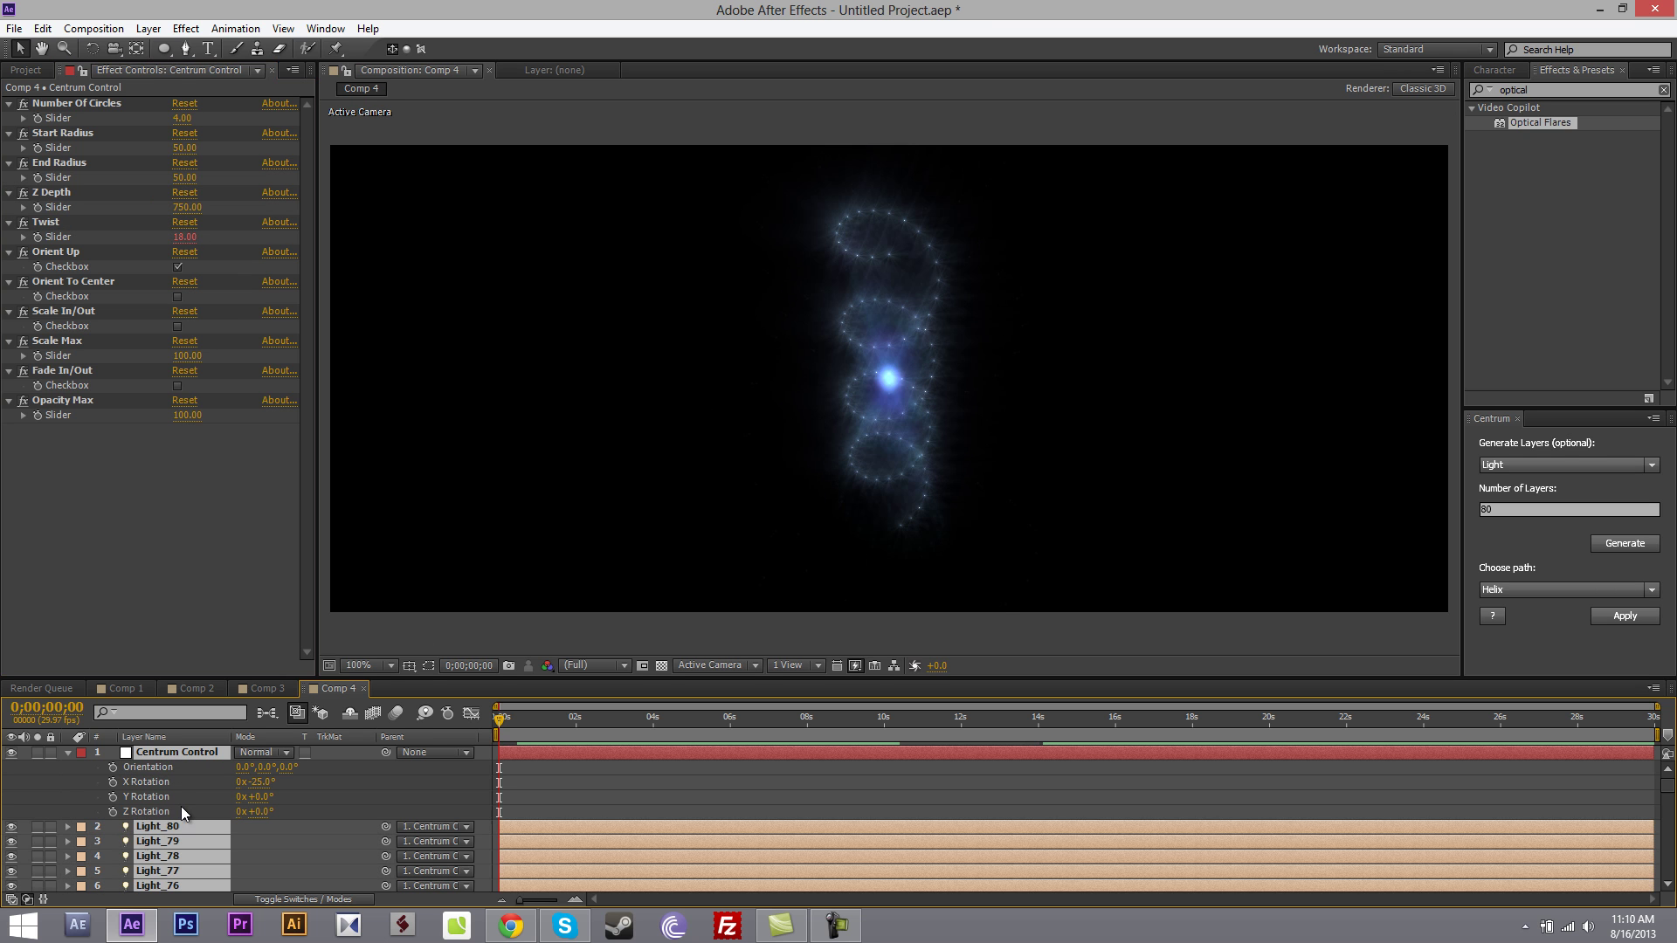
# Step: Delete all layers, generate 200 new lights and arrange them on the Cone path
pyautogui.press('Delete')
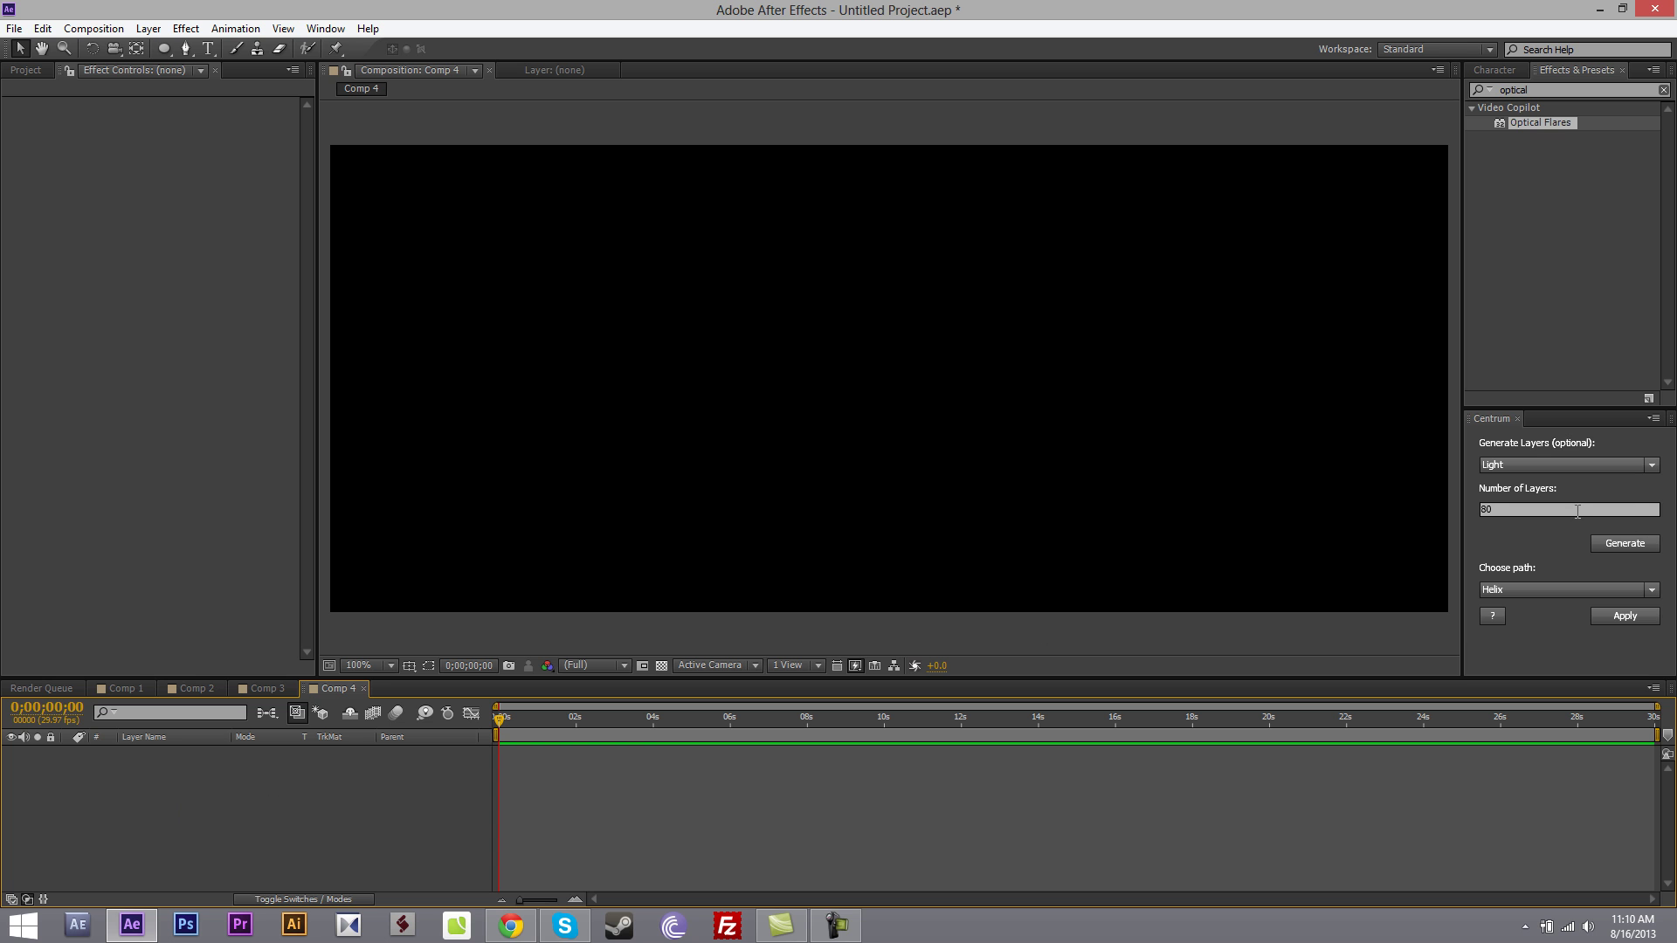
pyautogui.doubleClick(1577, 512)
pyautogui.write('200')
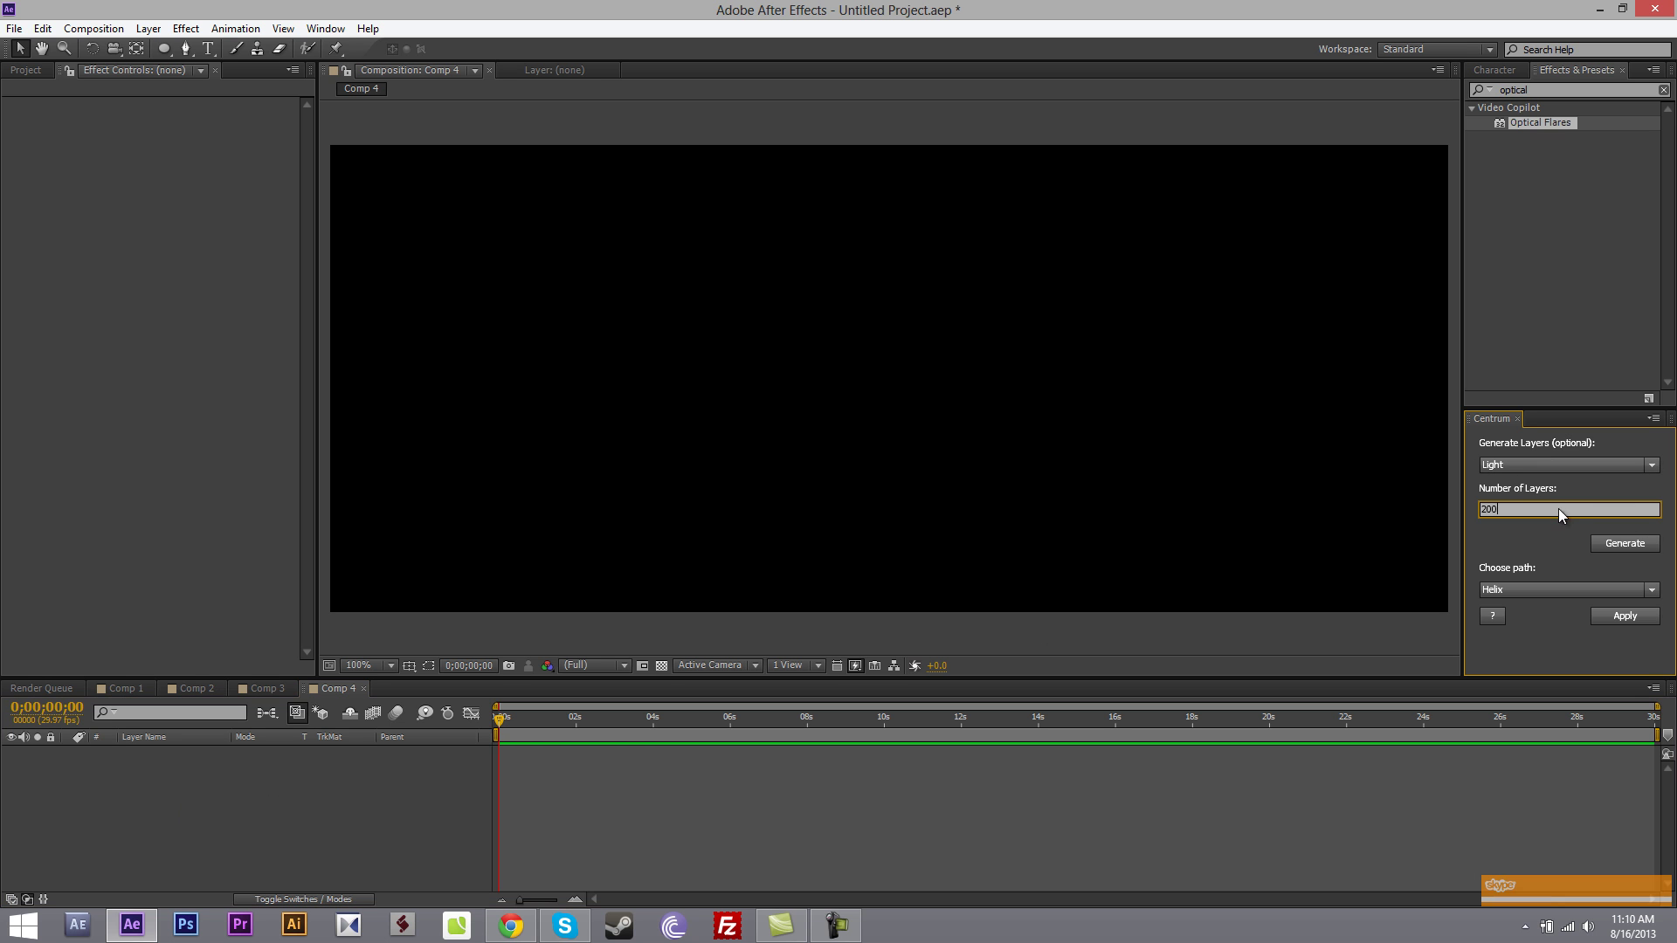
pyautogui.click(1610, 546)
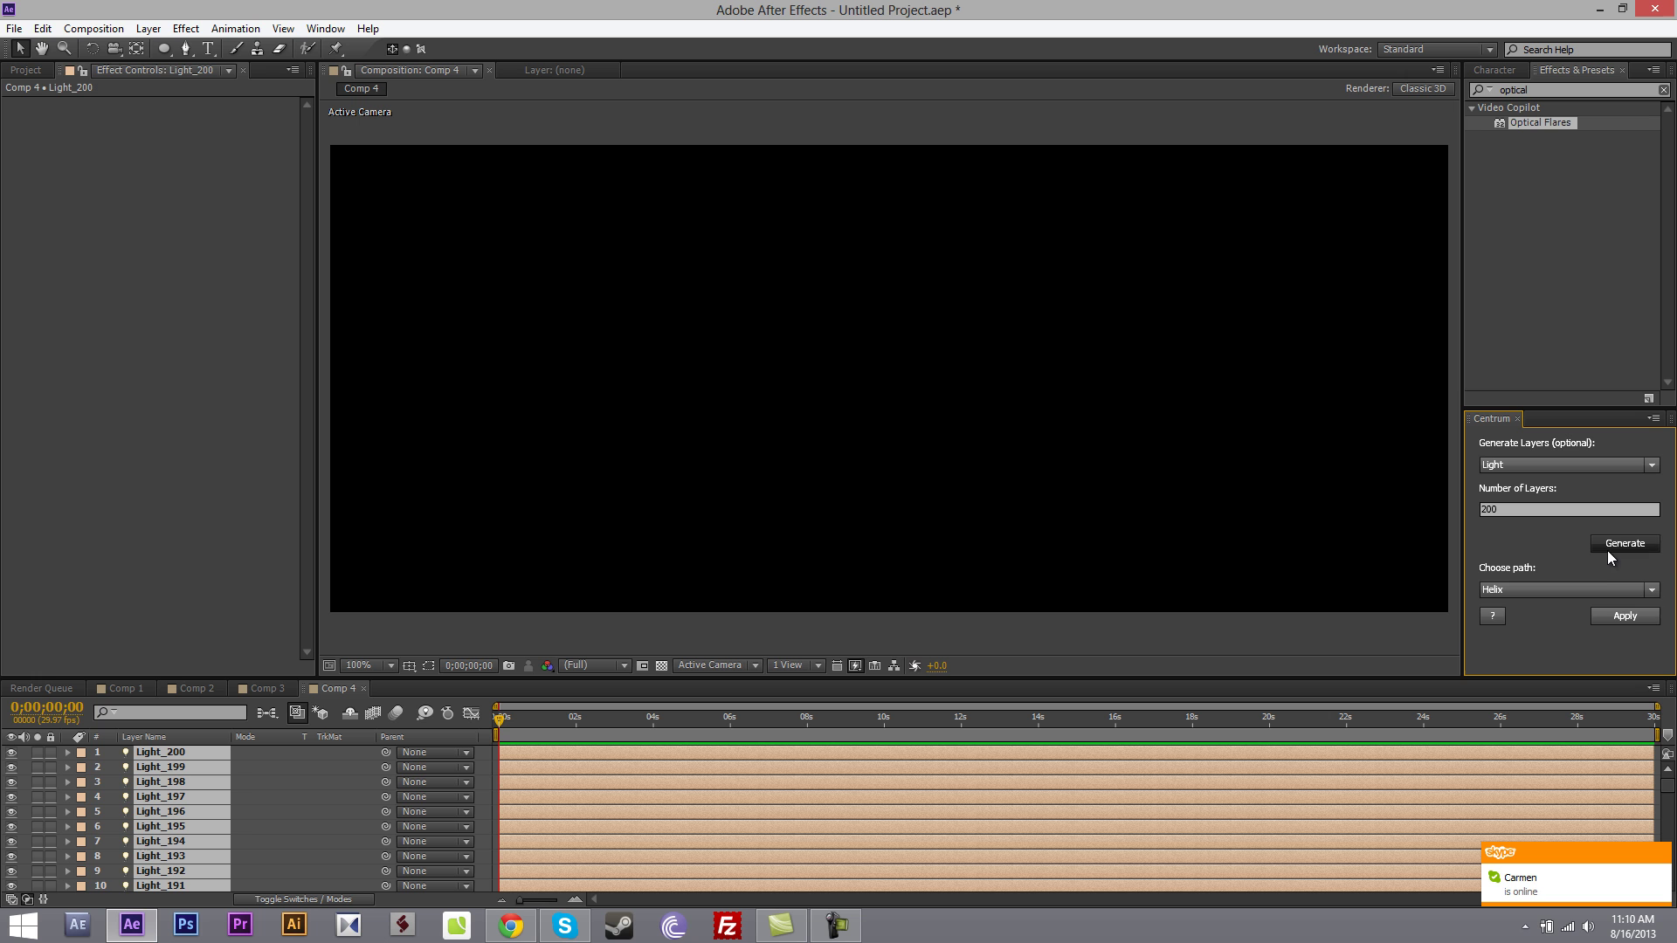
pyautogui.click(1549, 588)
pyautogui.click(1501, 647)
pyautogui.click(1603, 614)
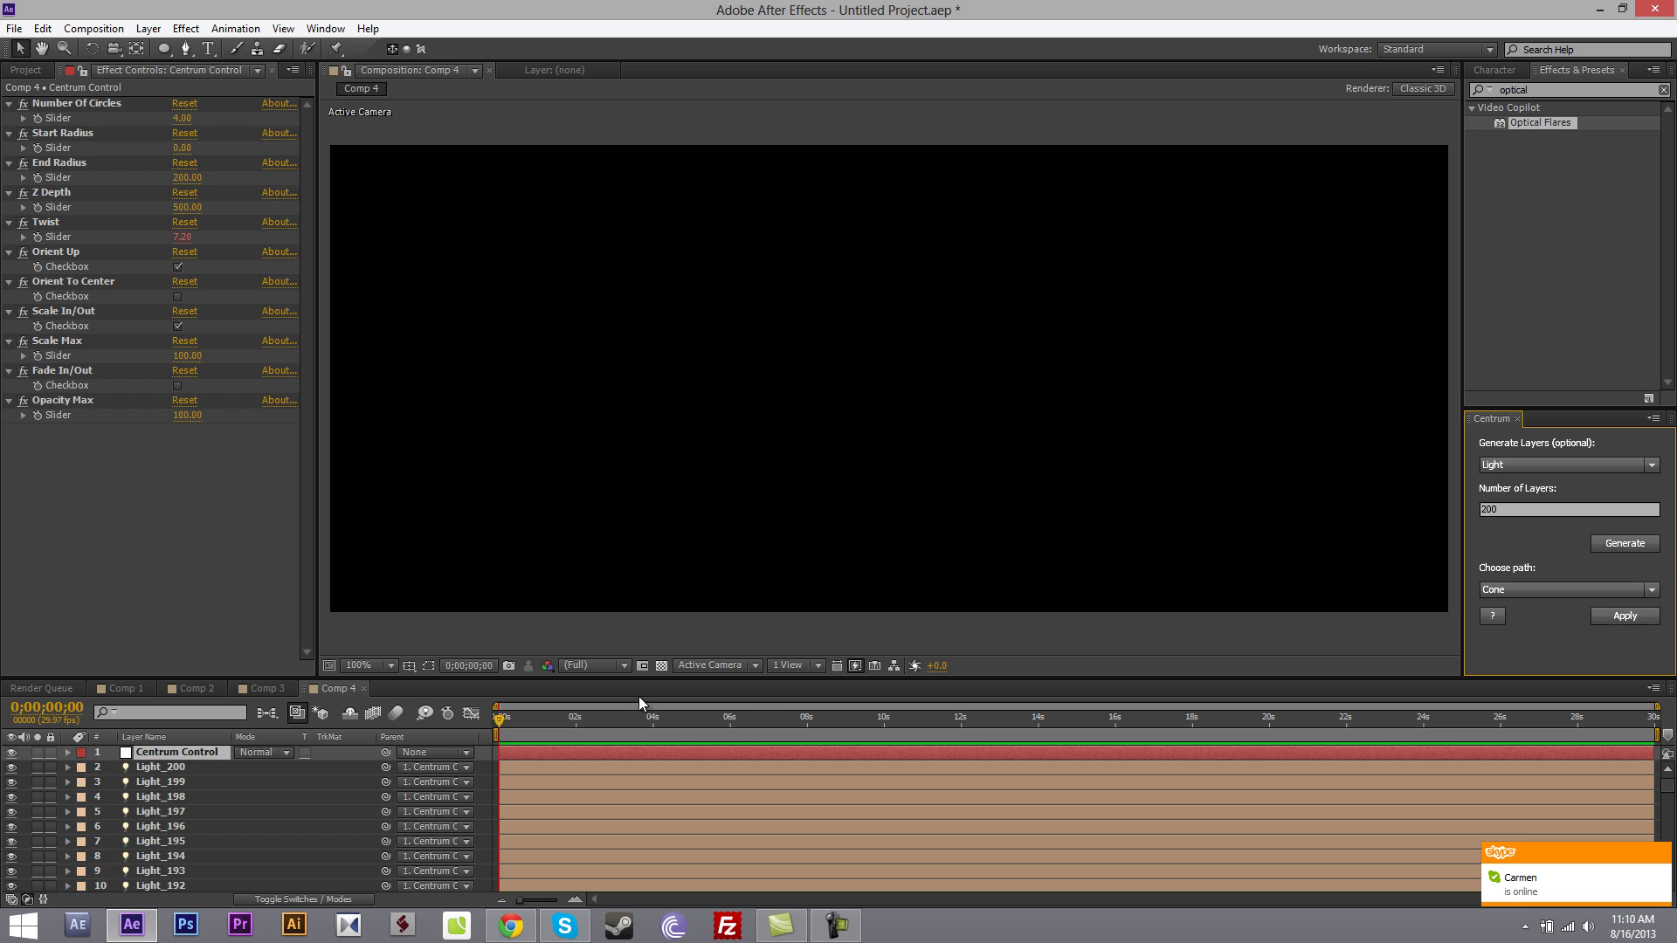
# Step: Create a new black solid and apply the Optical Flares effect to it
pyautogui.click(148, 28)
pyautogui.moveTo(175, 38)
pyautogui.click(489, 64)
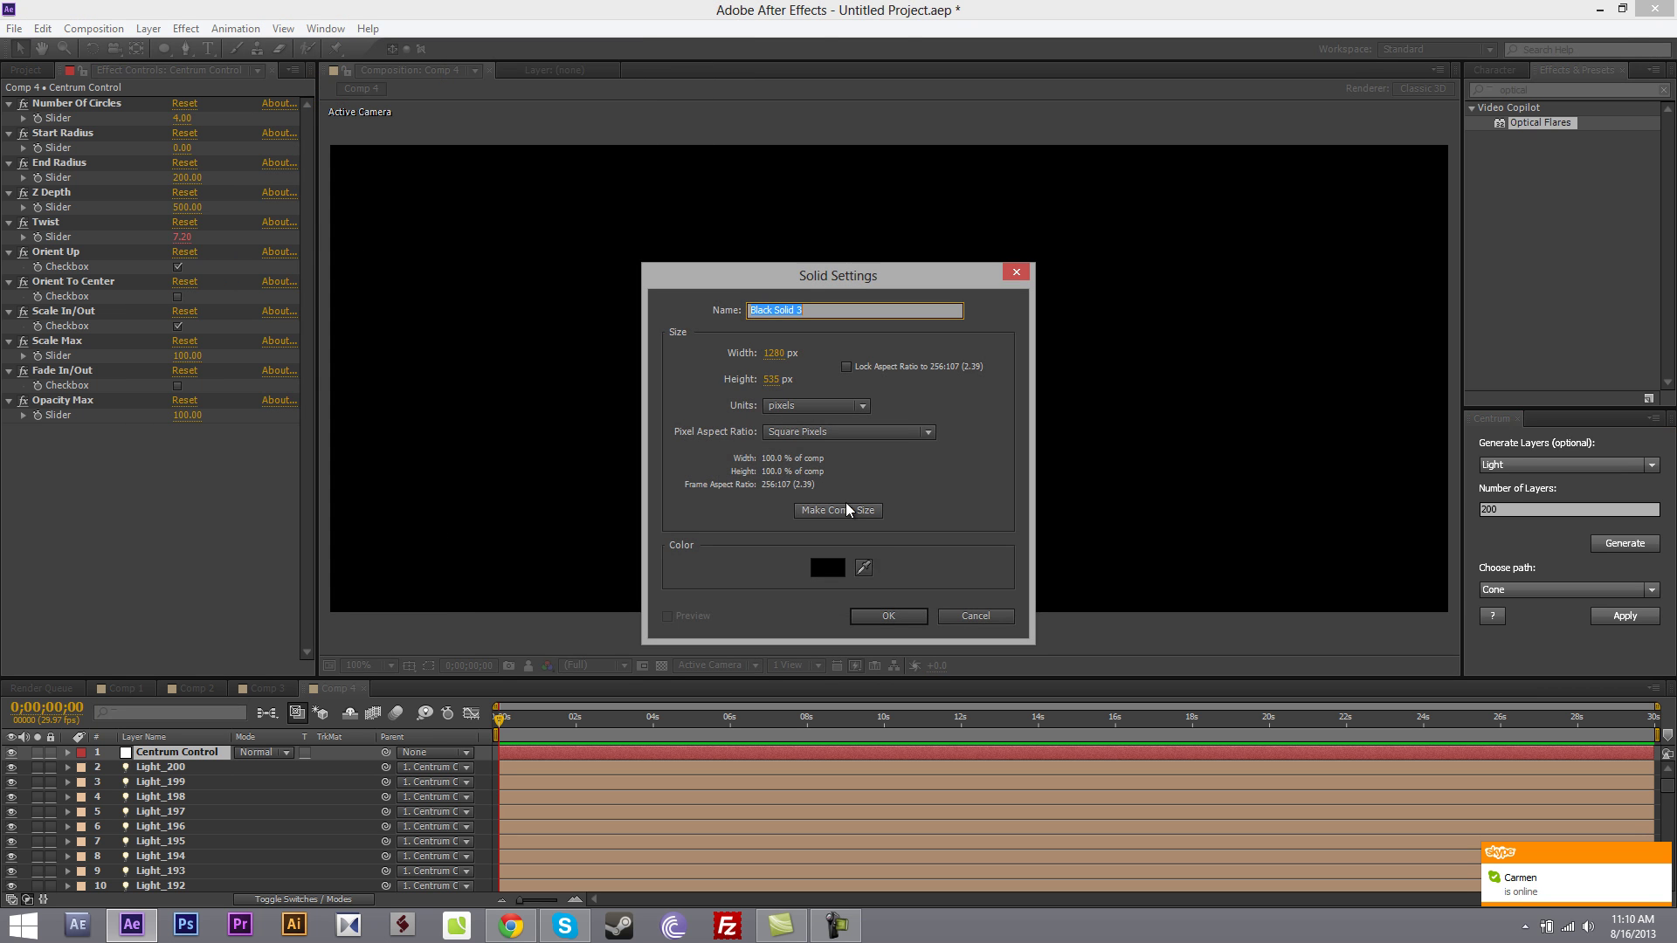
pyautogui.click(888, 615)
pyautogui.moveTo(1537, 123); pyautogui.dragTo(197, 107)
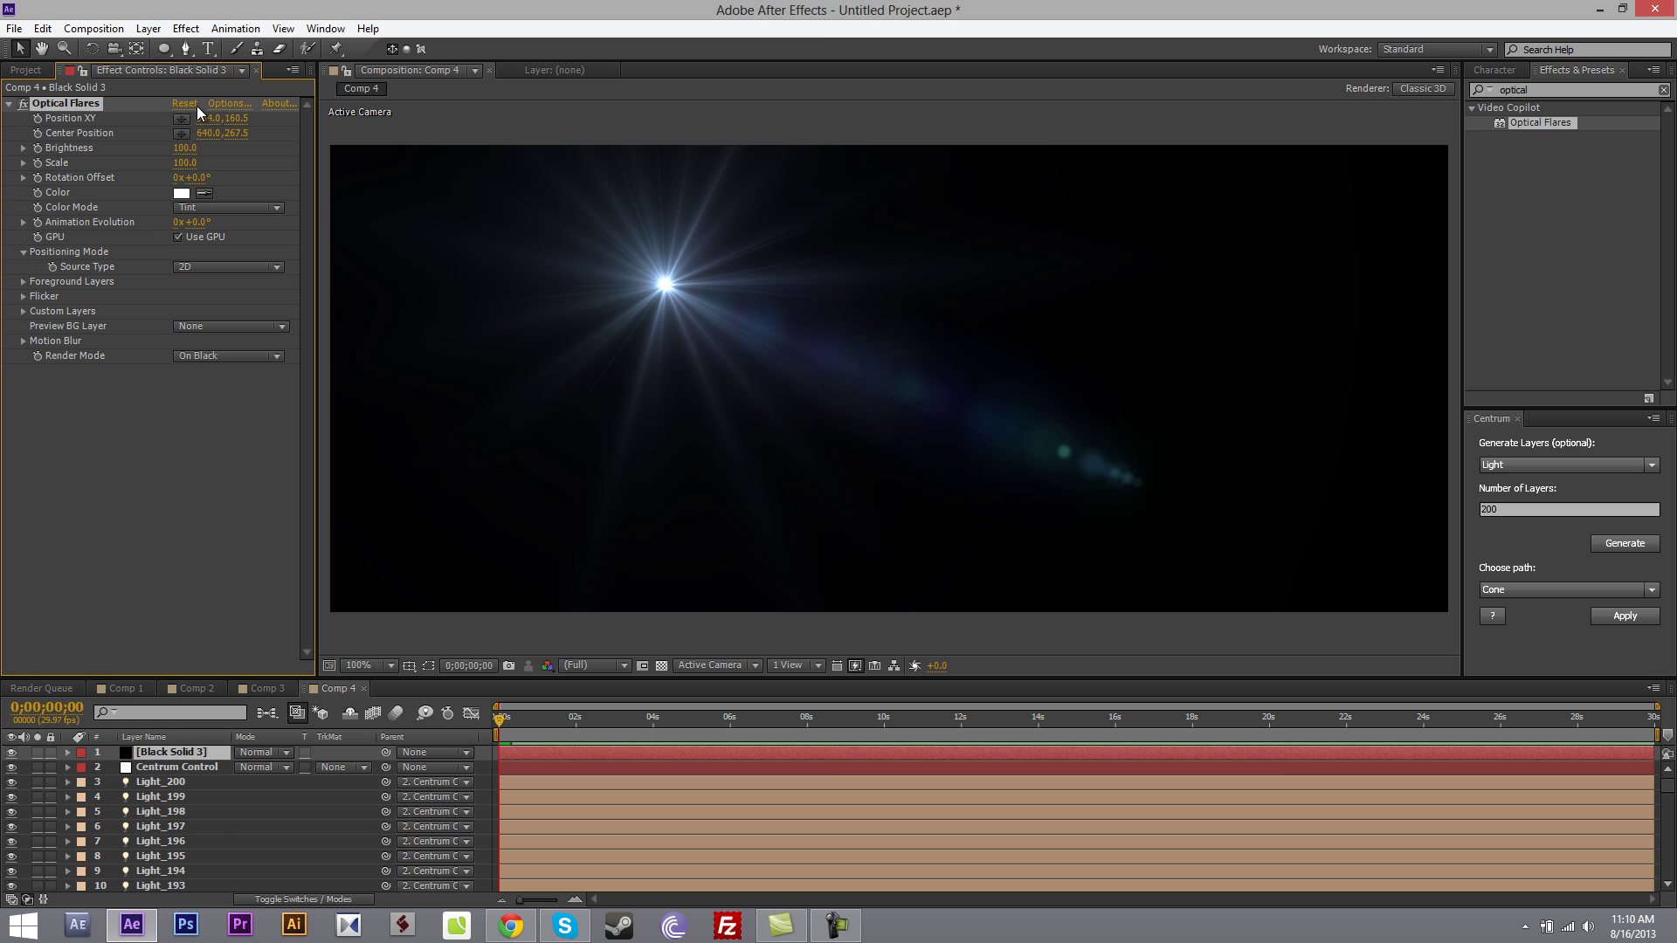
# Step: Clear the Optical Flares stack, then add a Glow and a Streak flattened to 27%
pyautogui.click(228, 104)
pyautogui.click(842, 547)
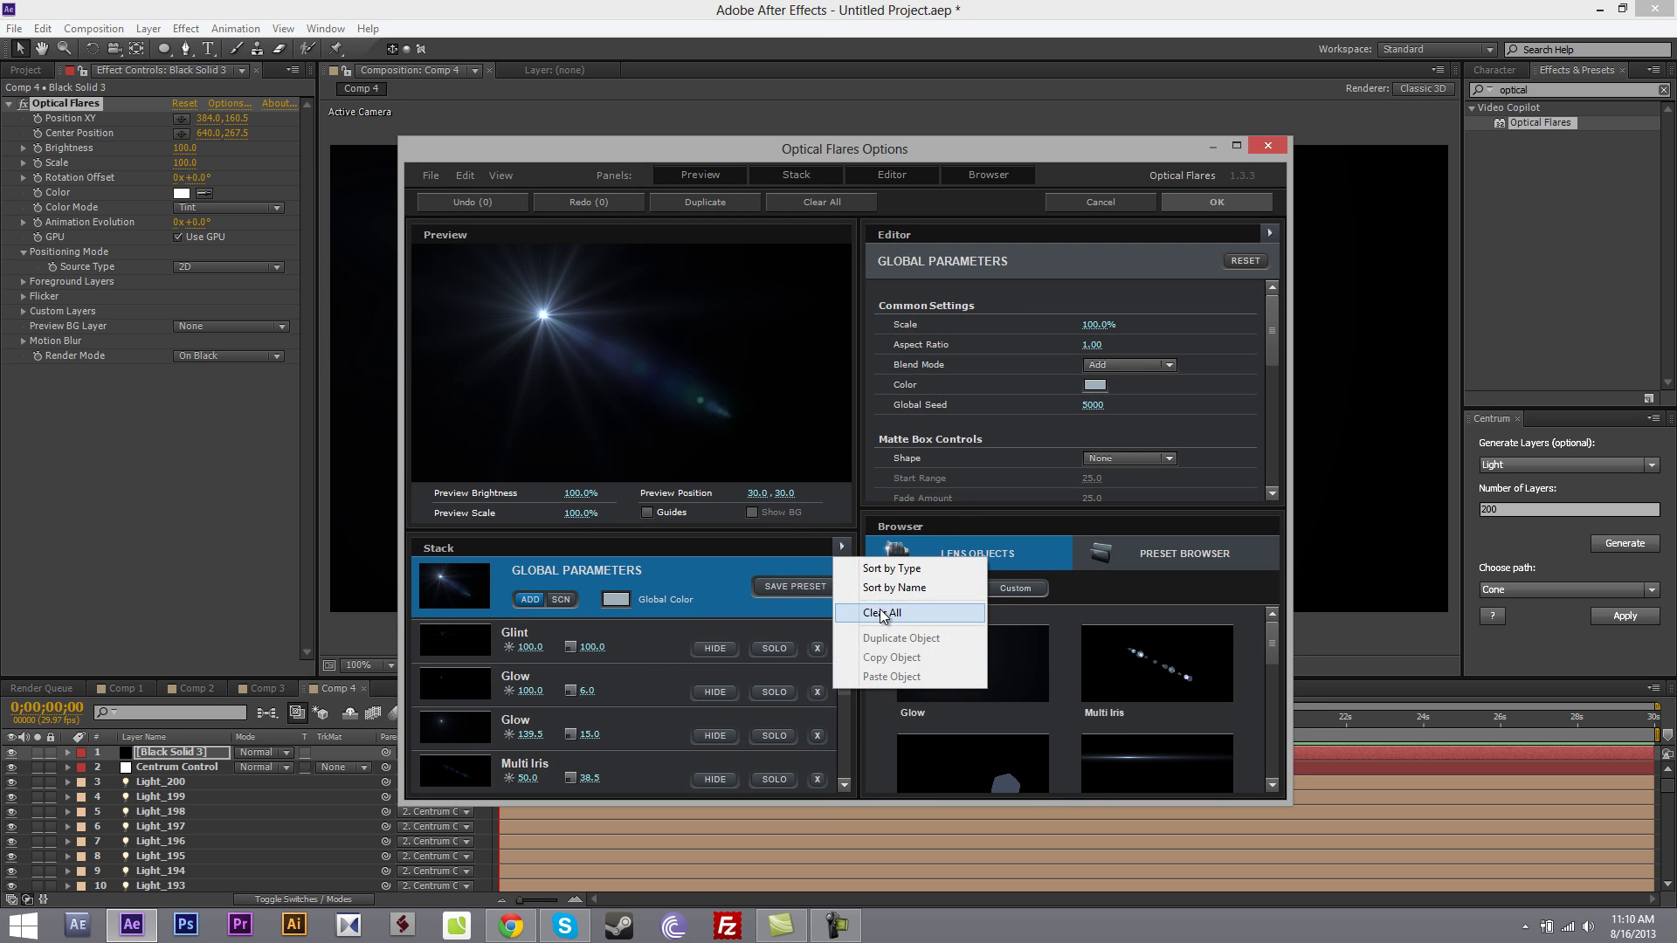
pyautogui.click(882, 613)
pyautogui.click(917, 478)
pyautogui.click(972, 664)
pyautogui.click(1157, 764)
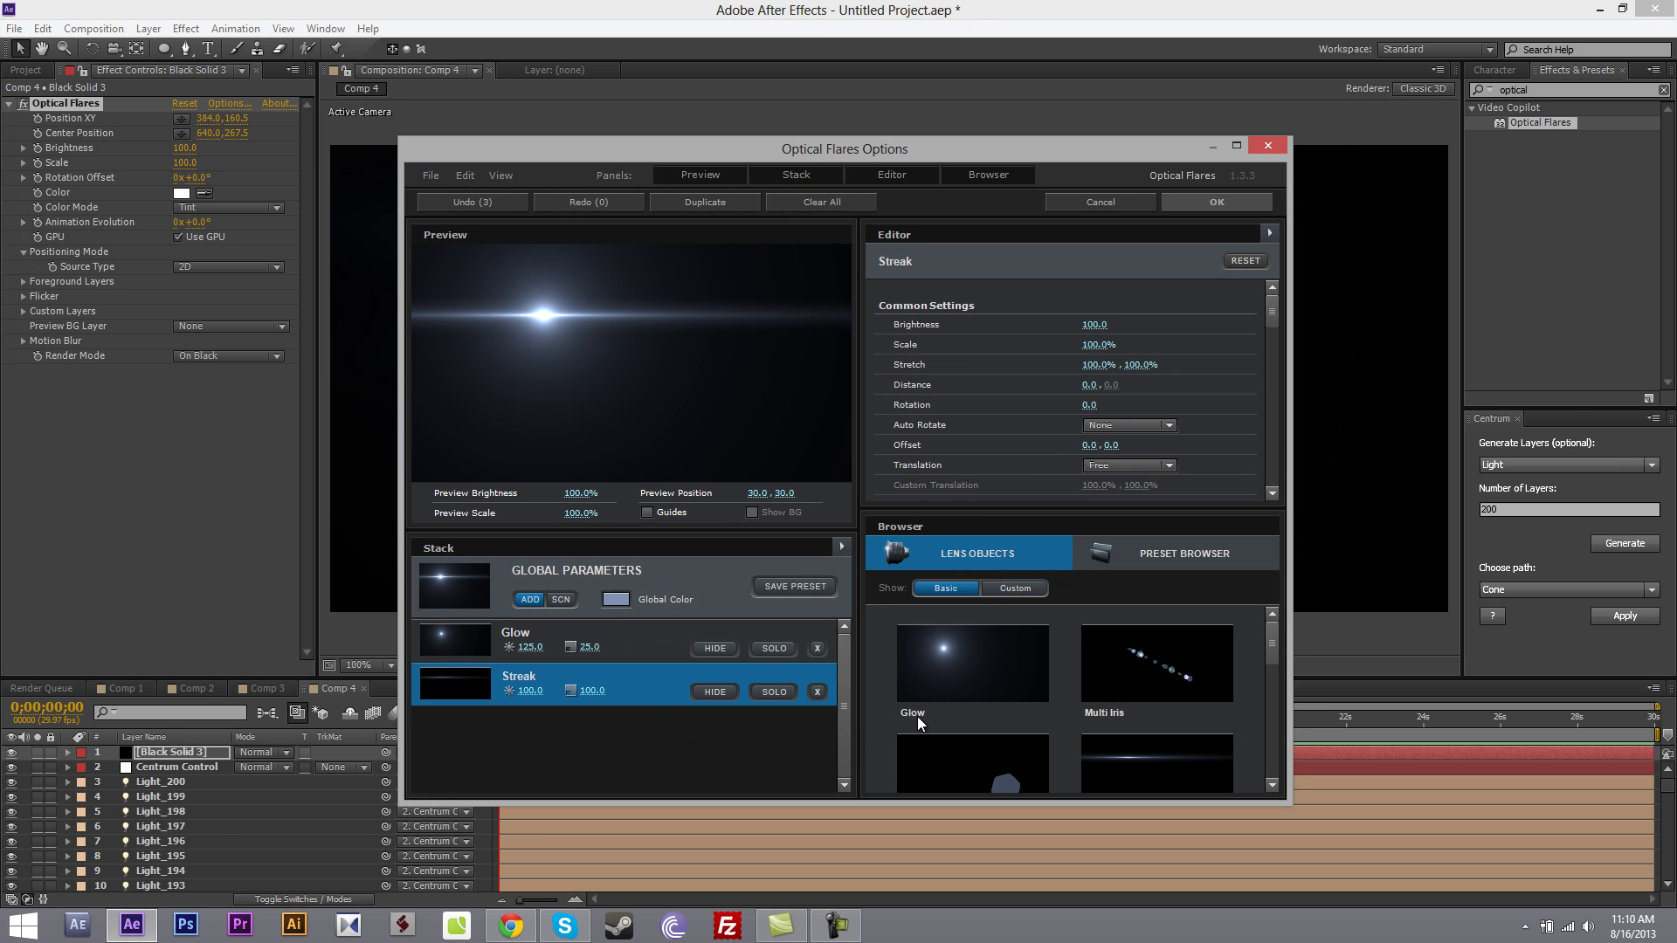
pyautogui.moveTo(1138, 365); pyautogui.dragTo(962, 372)
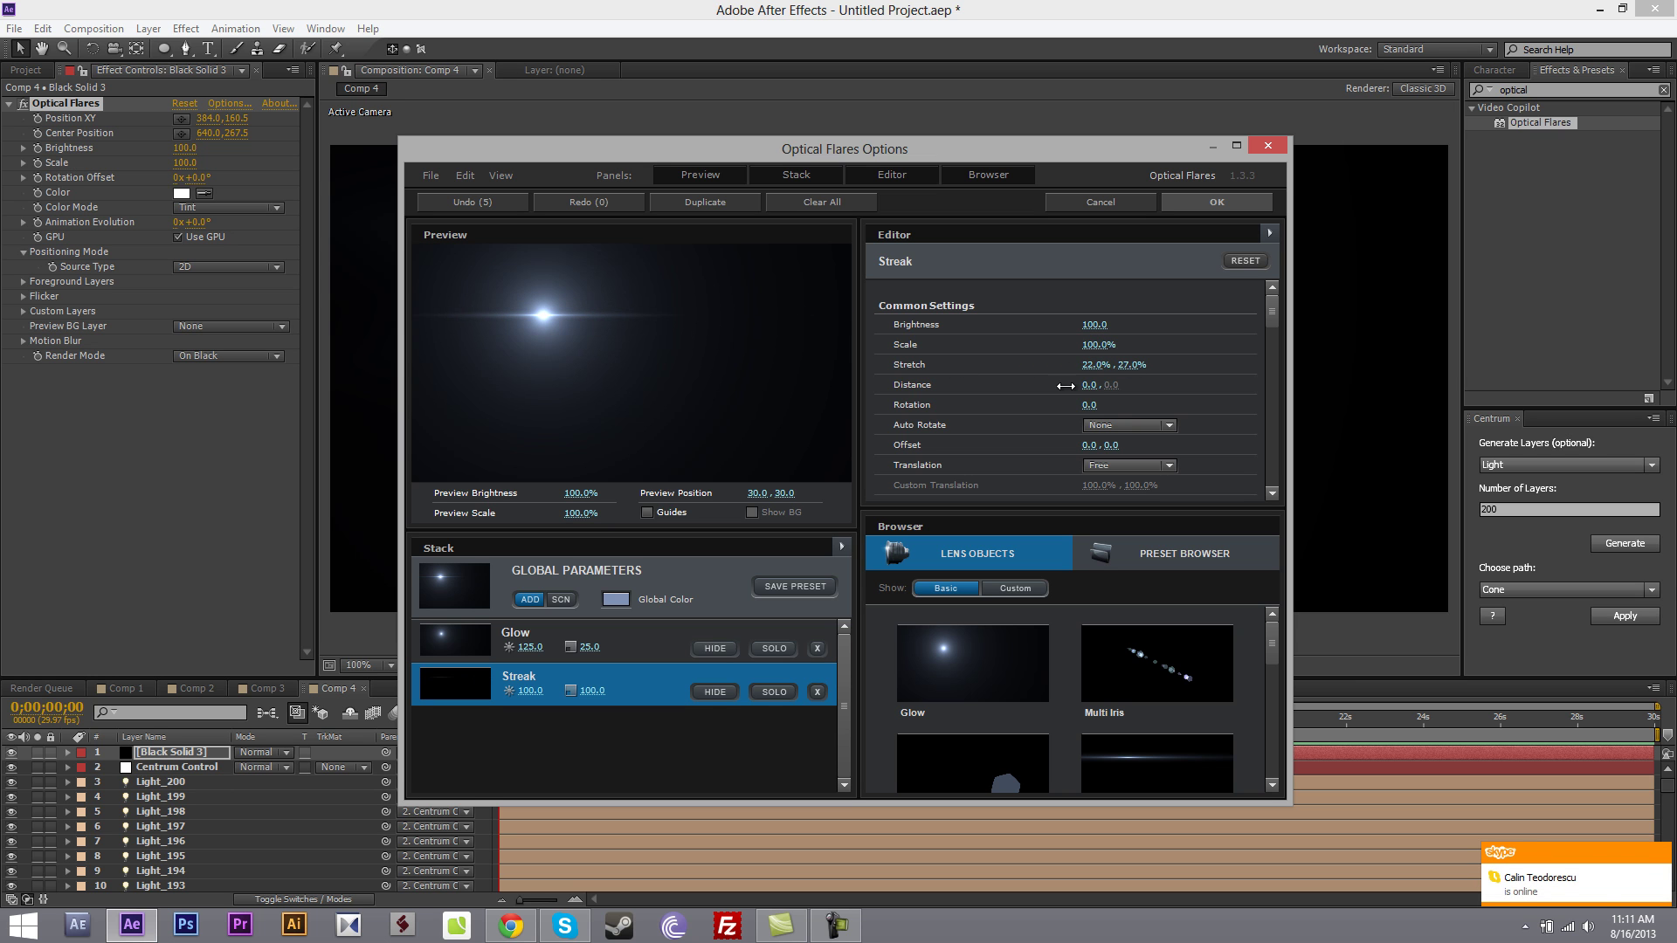
# Step: Rotate the streak 45 degrees and duplicate it to edit the copy's rotation
pyautogui.click(1089, 385)
pyautogui.write('45')
pyautogui.press('Return')
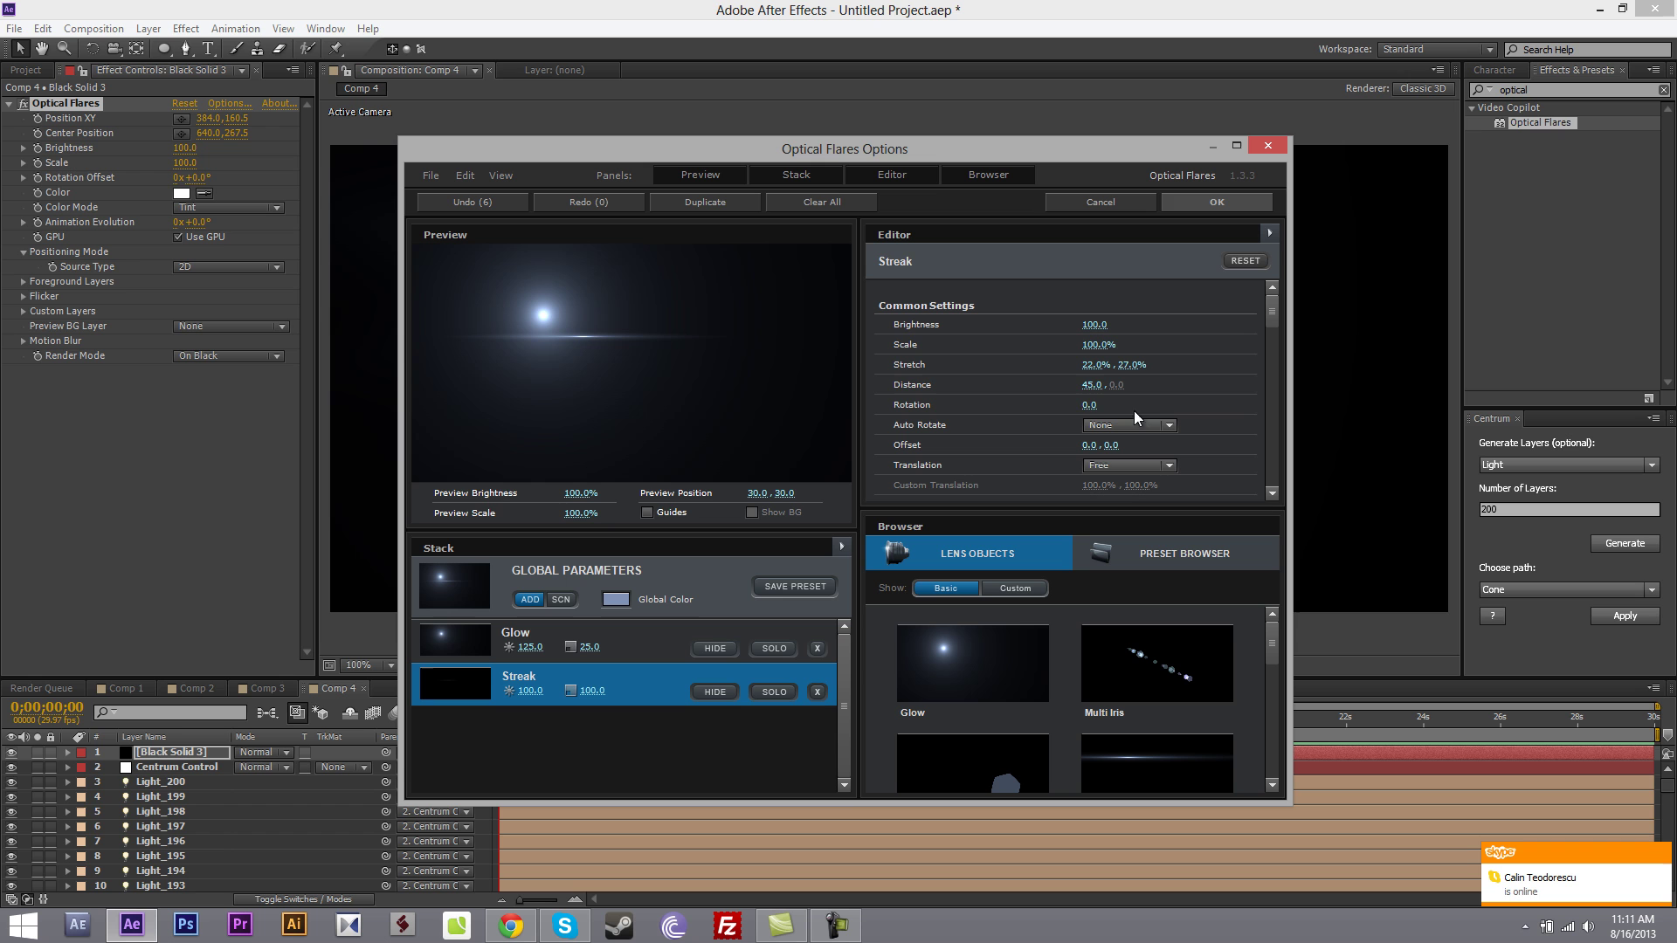
pyautogui.hotkey('ctrl', 'z')
pyautogui.click(1089, 405)
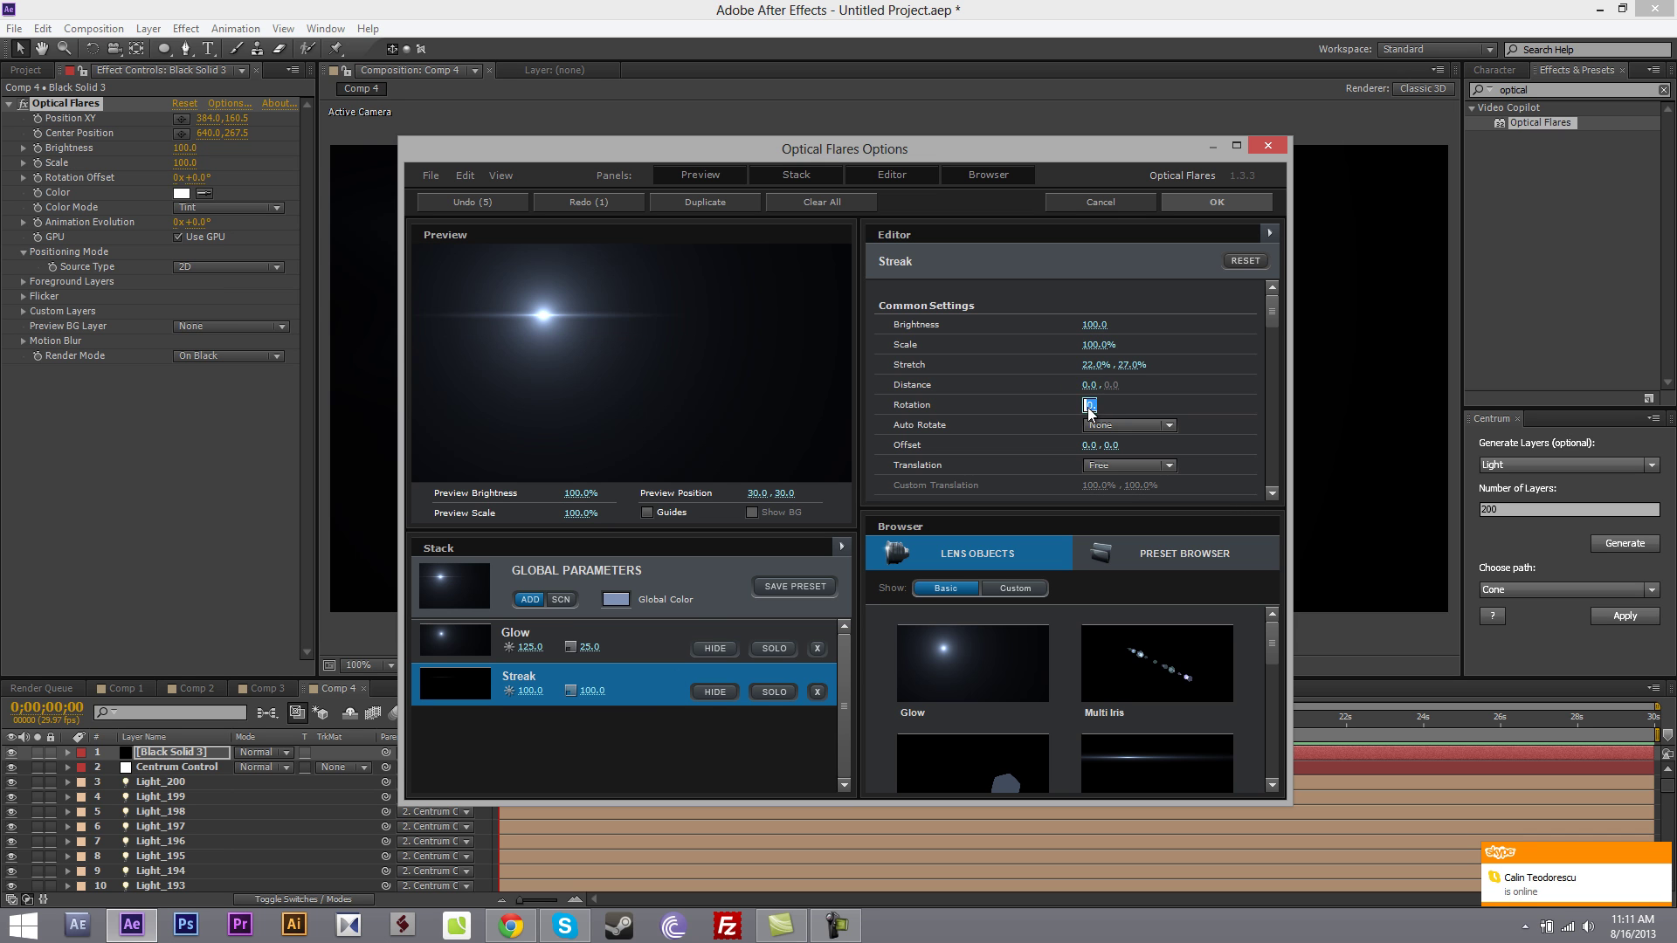
pyautogui.write('45')
pyautogui.press('Return')
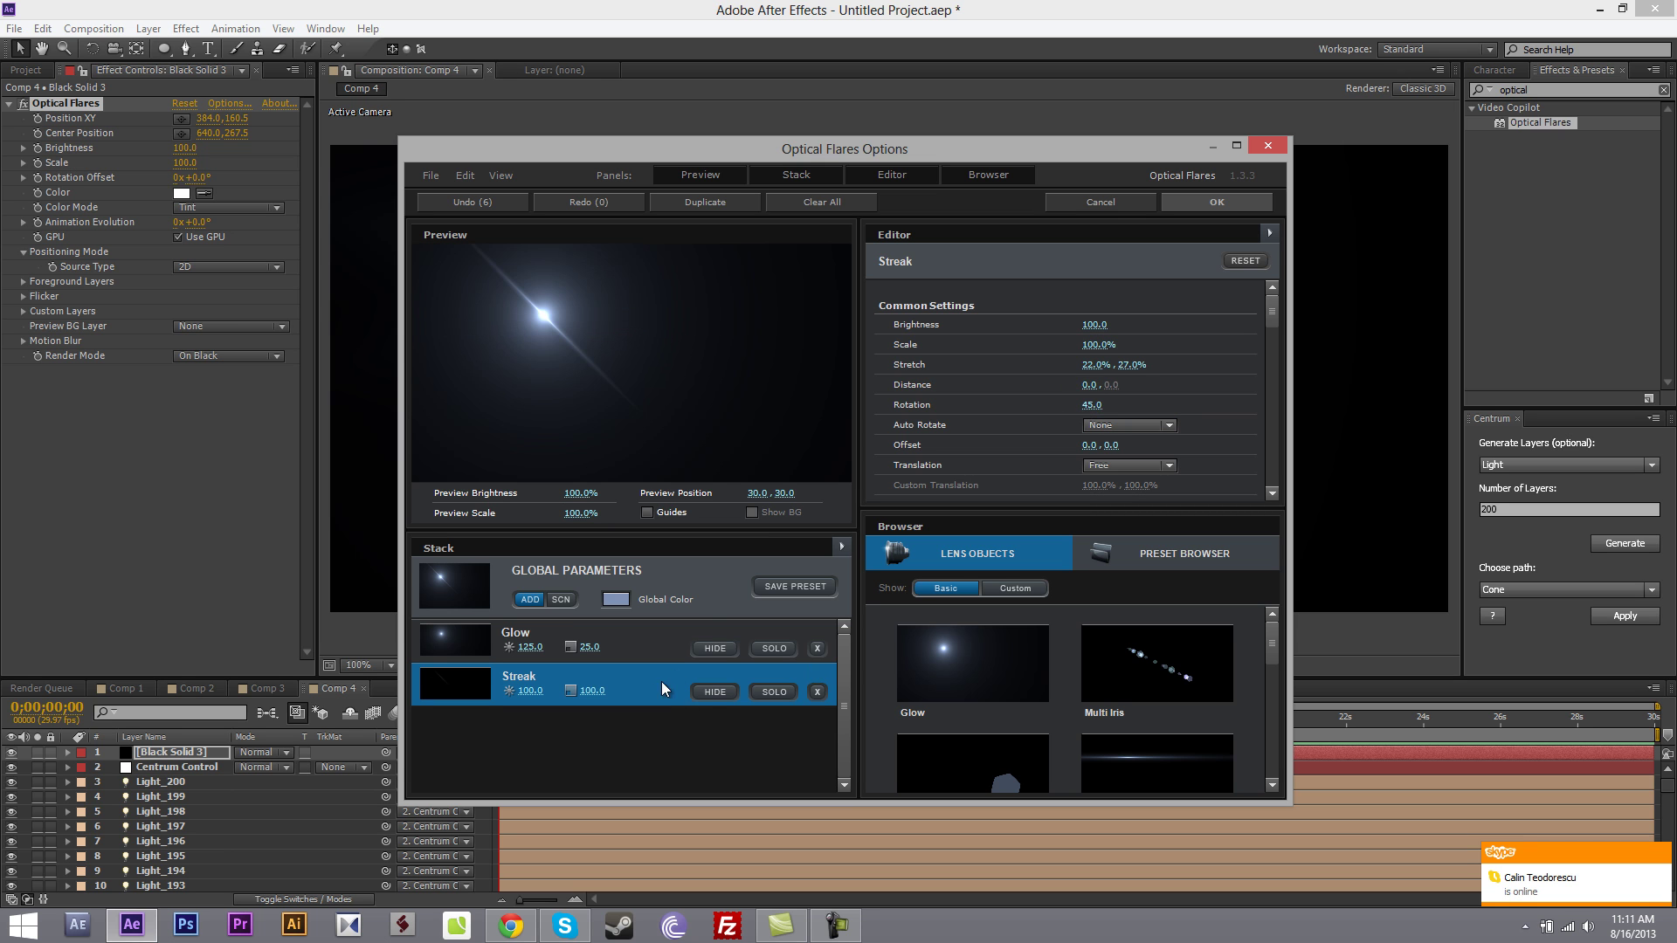
pyautogui.hotkey('ctrl', 'd')
pyautogui.click(1089, 405)
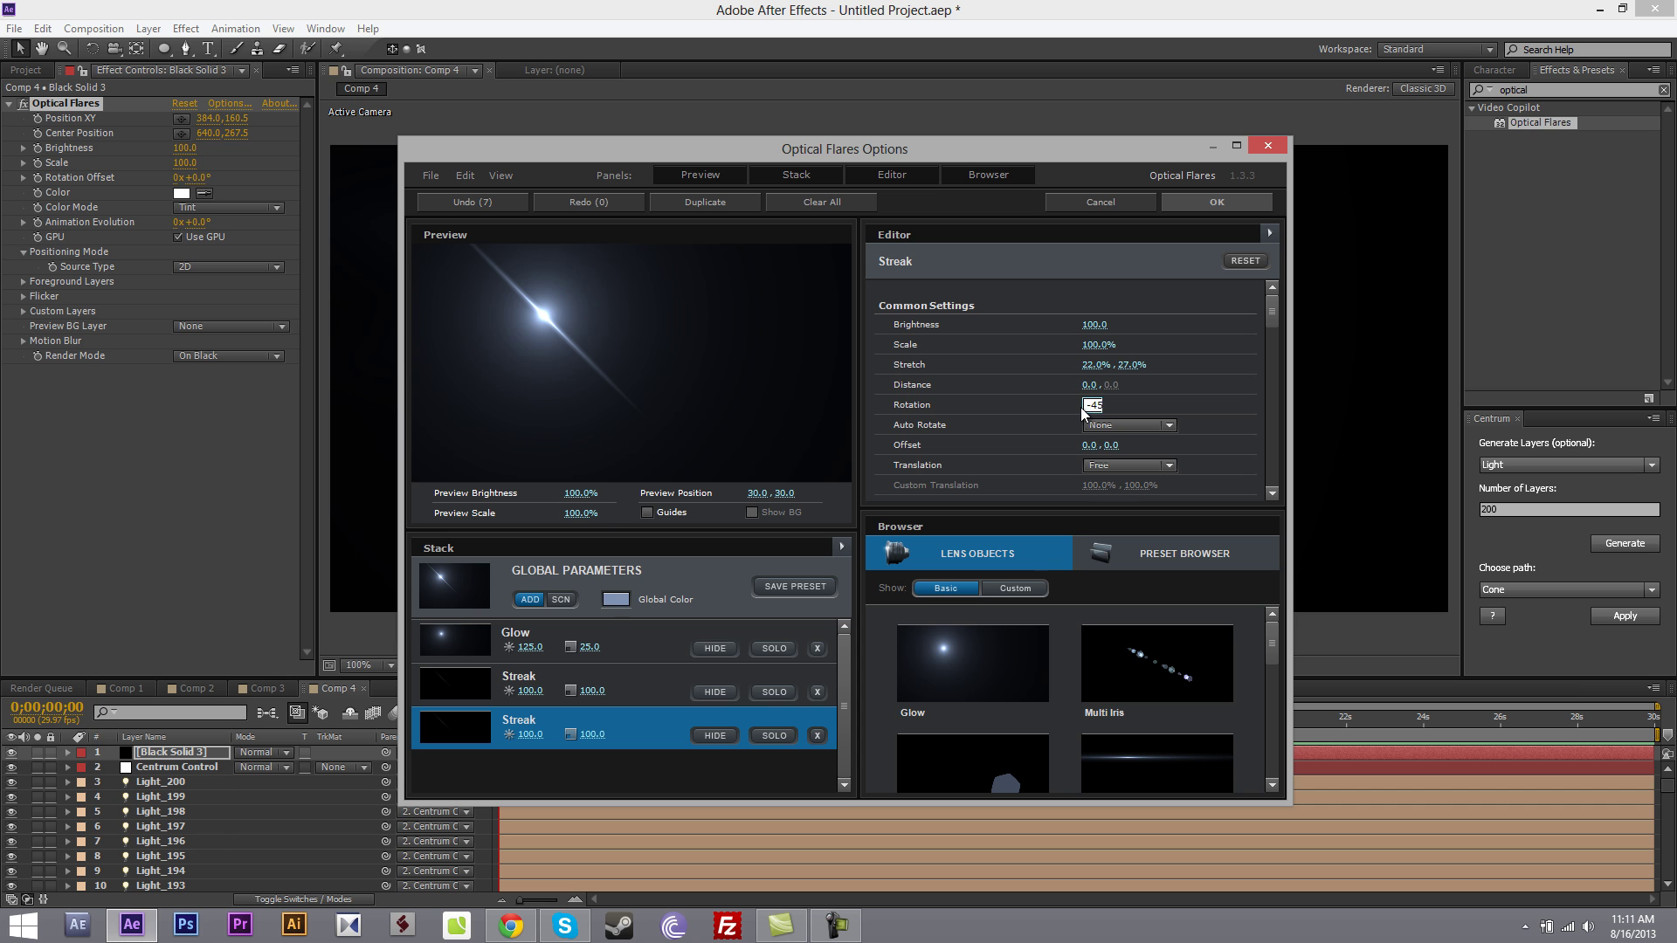
# Step: Apply the flare, tint it pure red FF0000, and set the layer to Add blending
pyautogui.click(1212, 202)
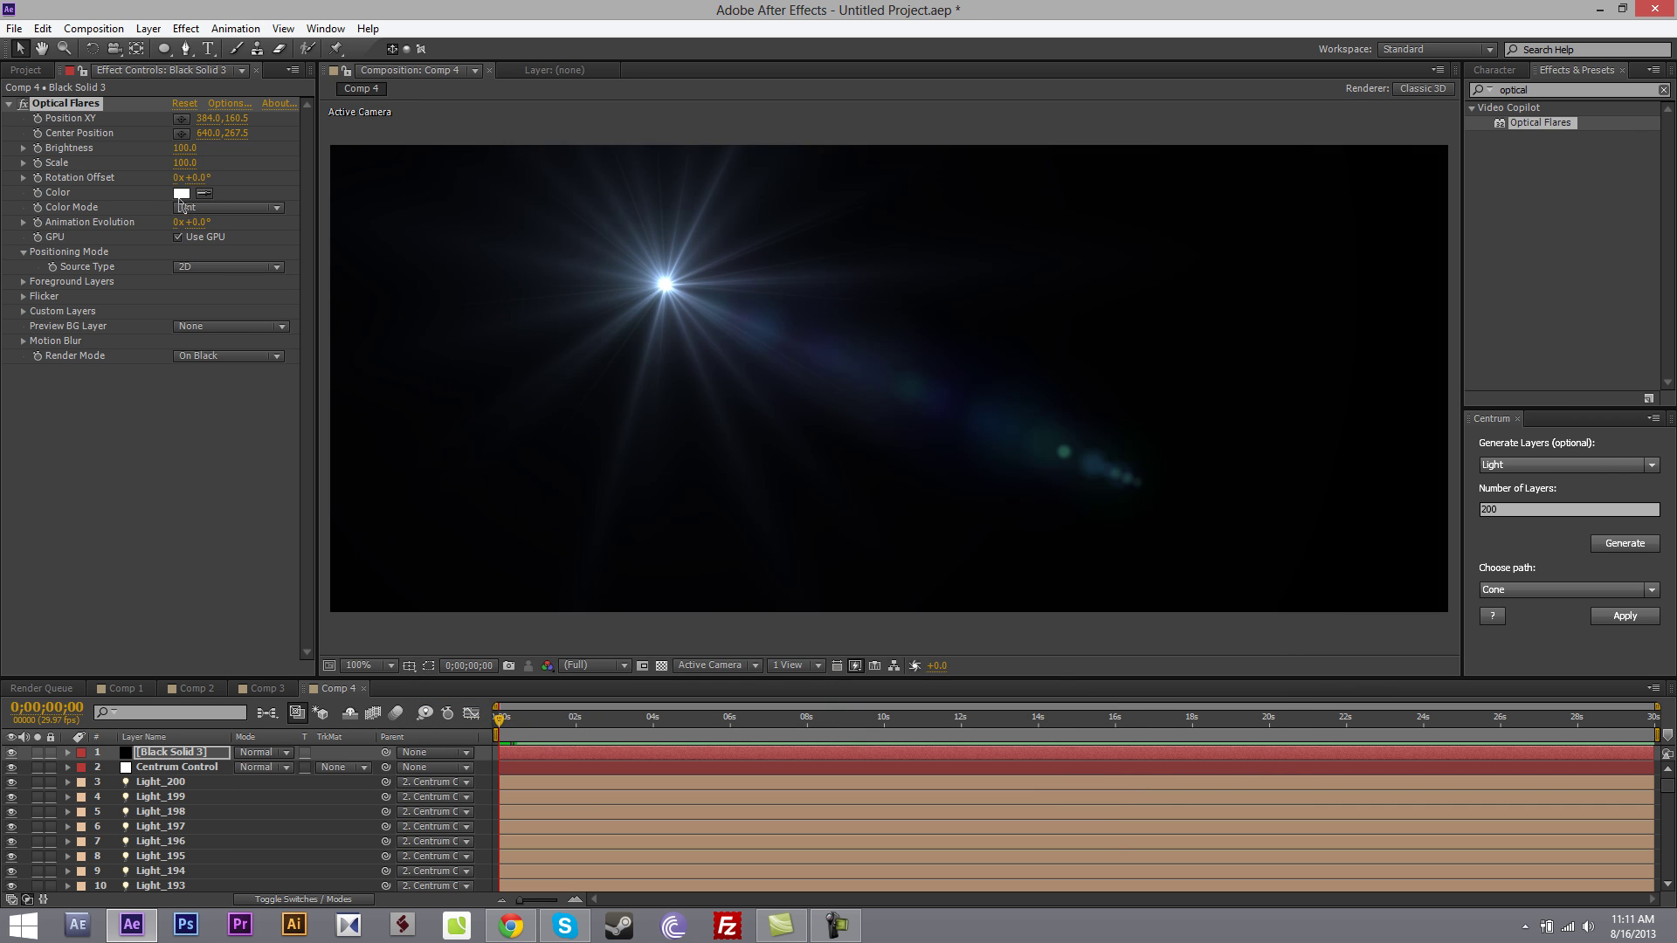
pyautogui.click(181, 193)
pyautogui.click(887, 445)
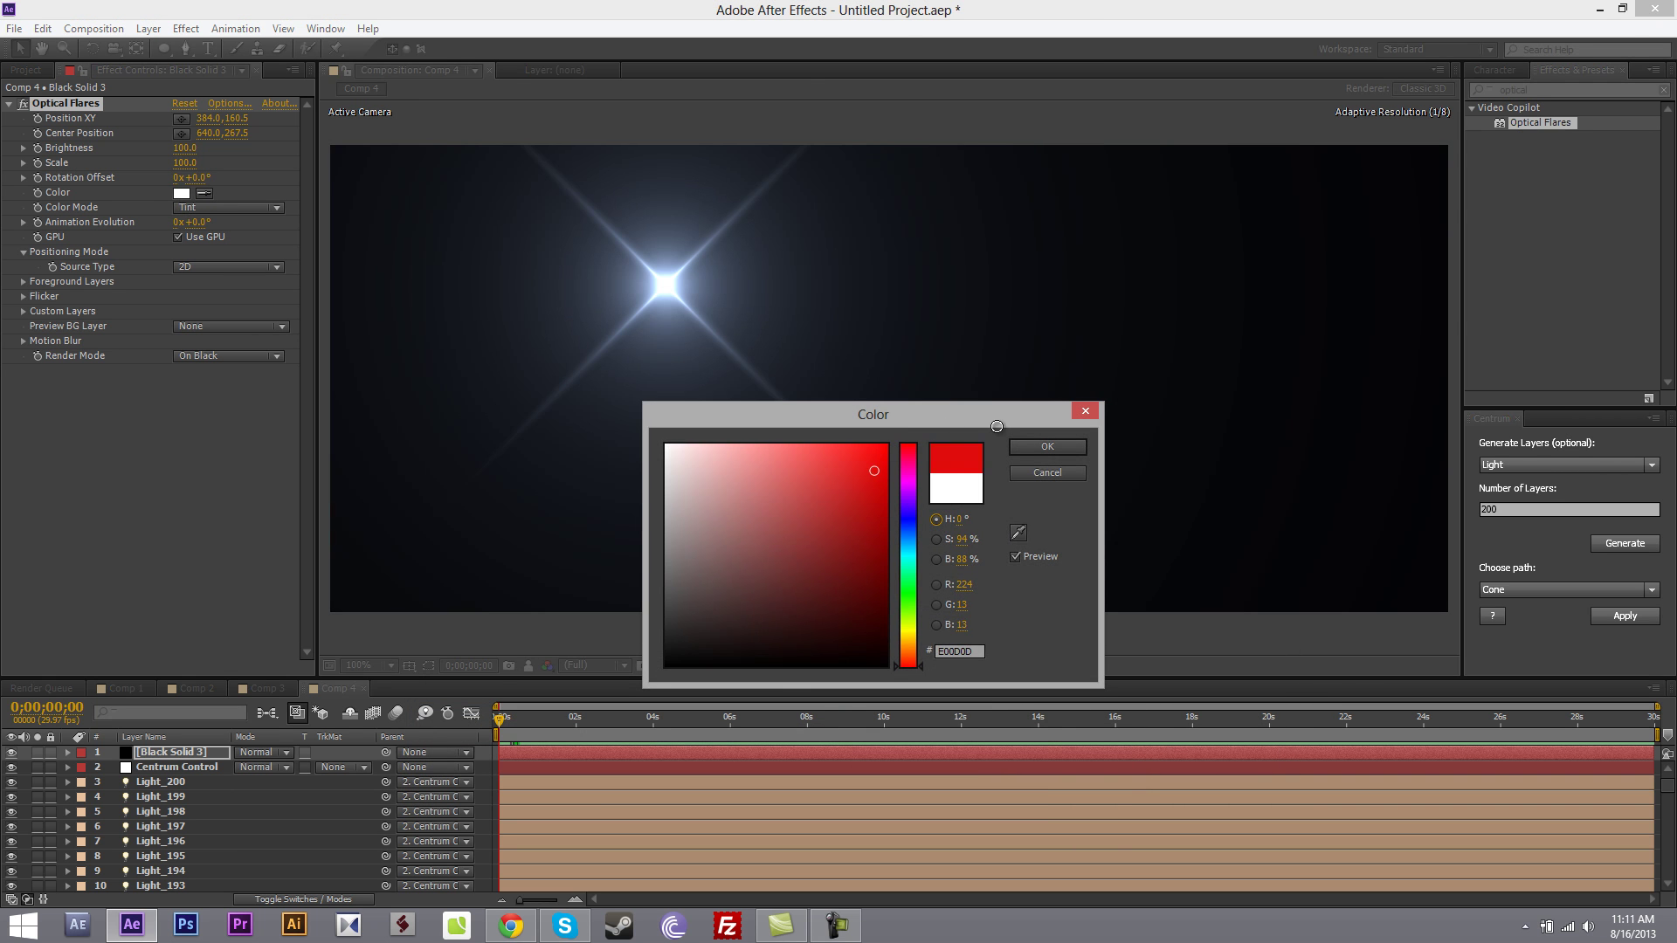
pyautogui.click(1035, 453)
pyautogui.click(279, 752)
pyautogui.click(307, 327)
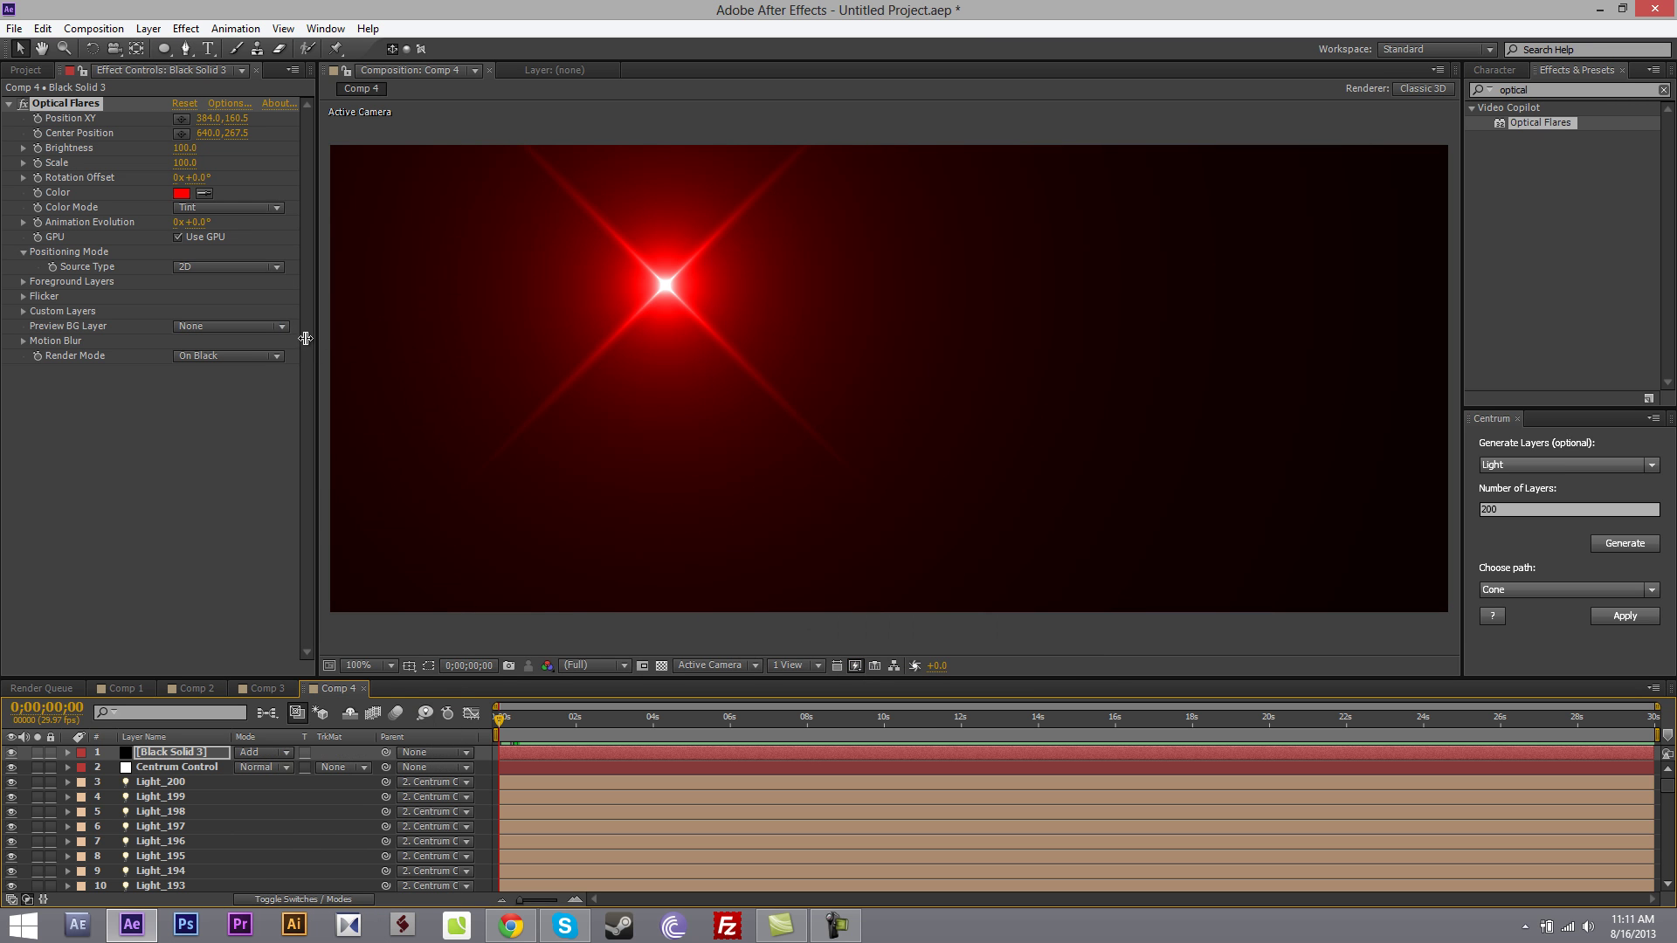
# Step: Set flare Brightness and Scale to 20 and Source Type to Track Lights
pyautogui.click(185, 148)
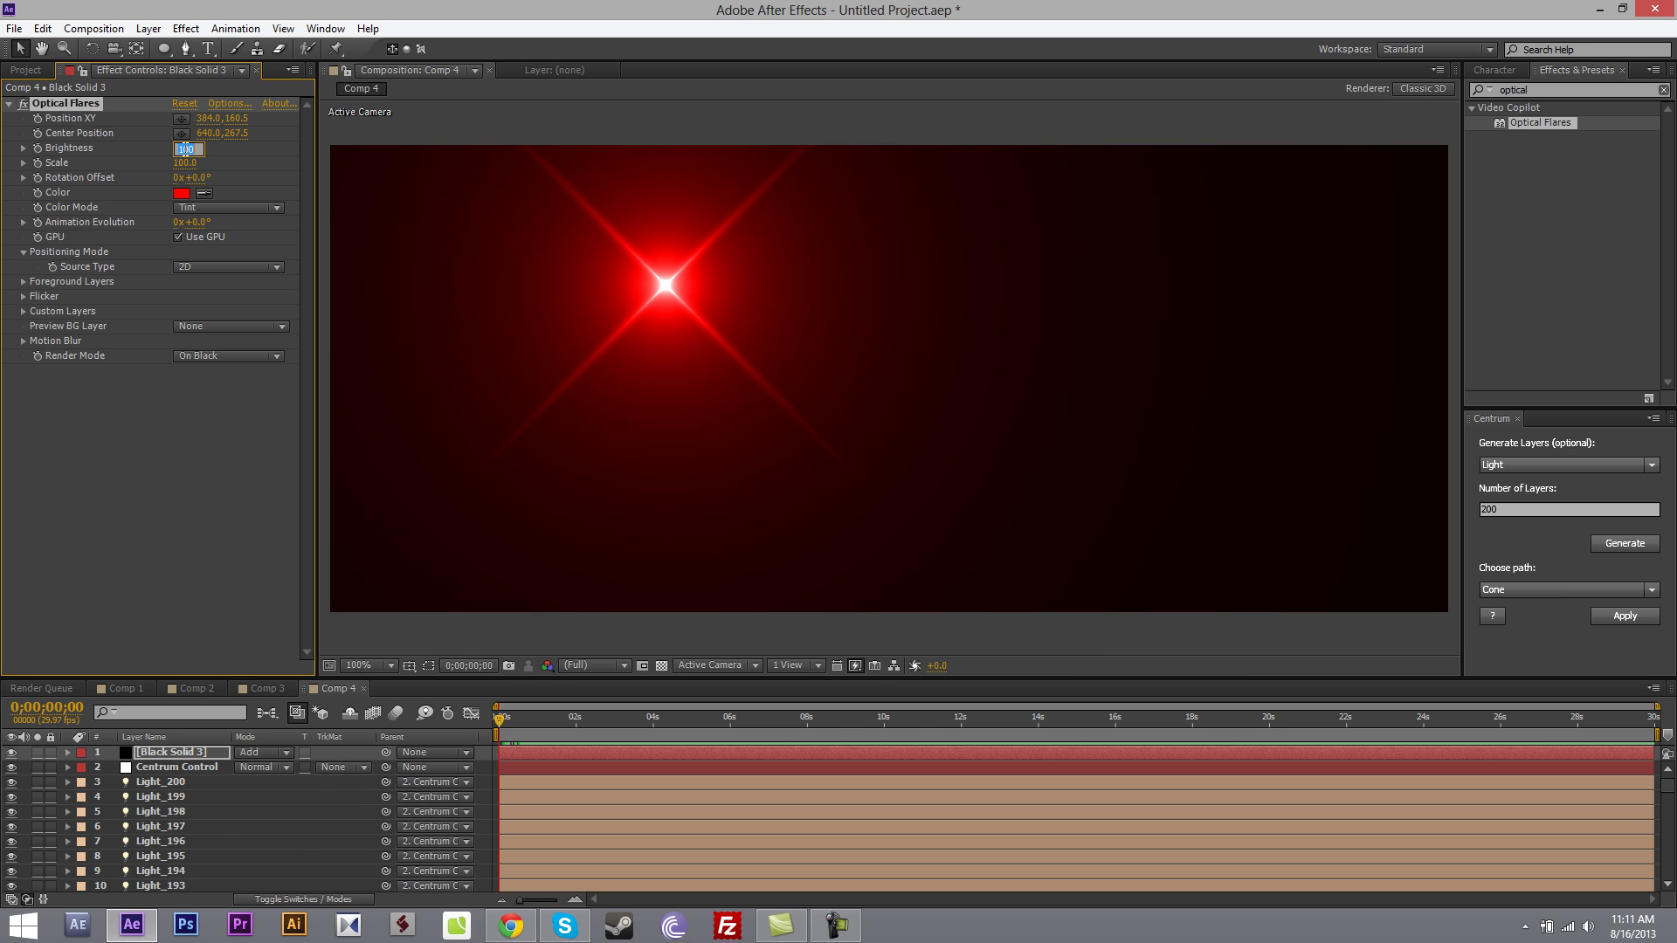
pyautogui.write('20')
pyautogui.press('Tab')
pyautogui.write('20')
pyautogui.press('Return')
pyautogui.click(227, 266)
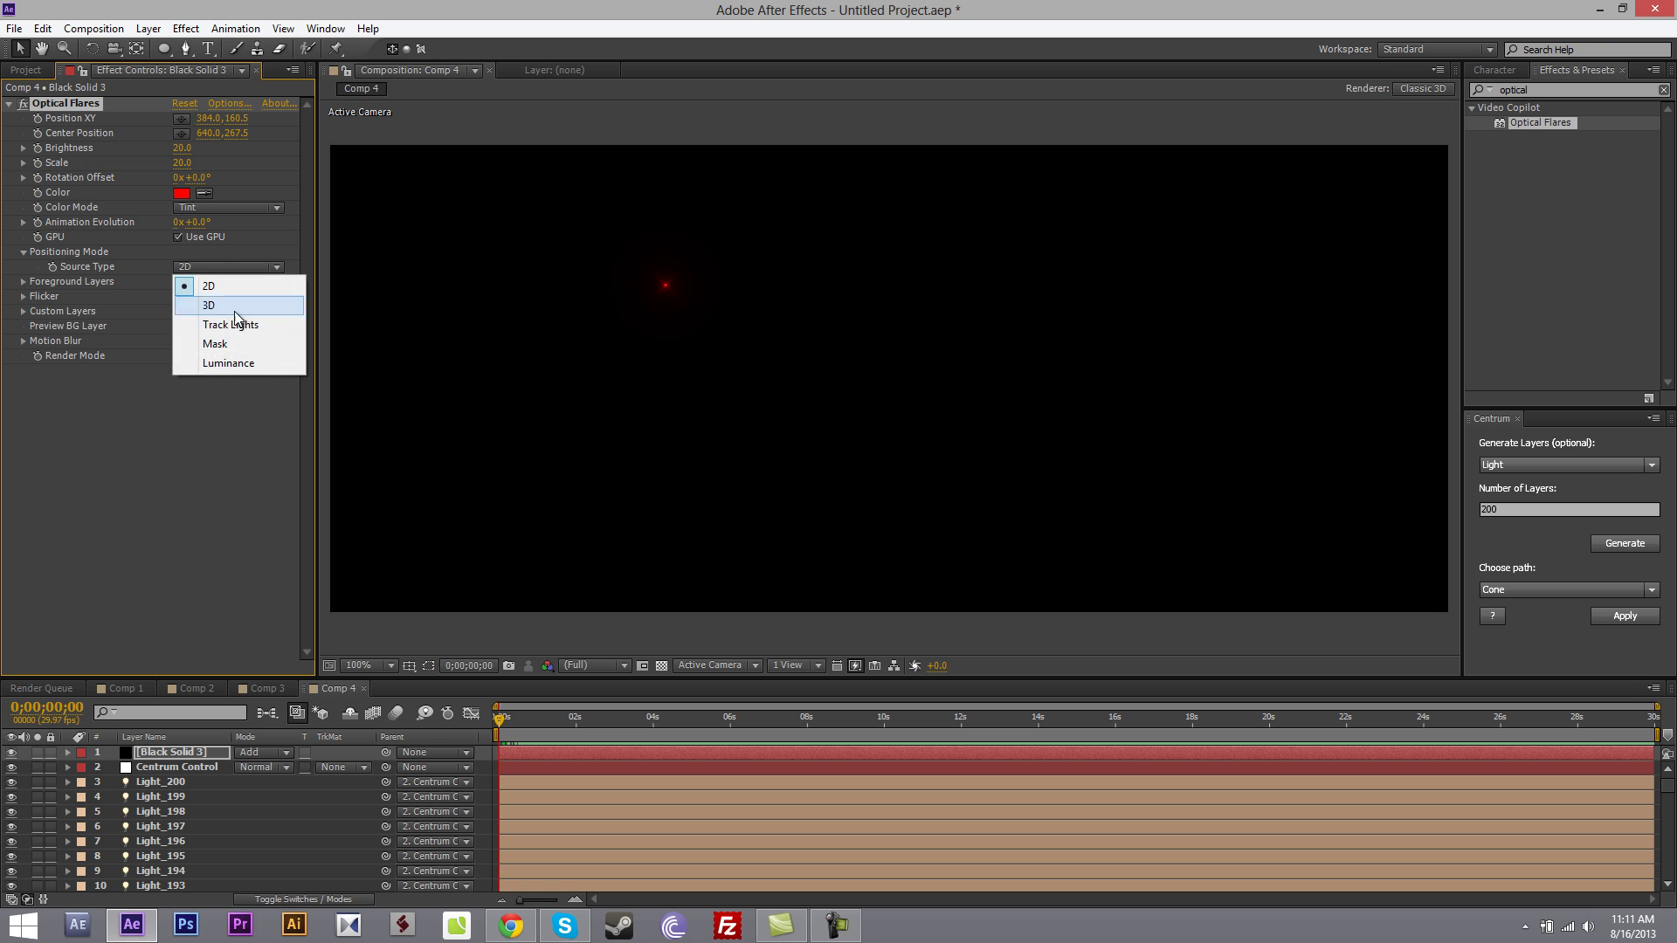
pyautogui.click(230, 325)
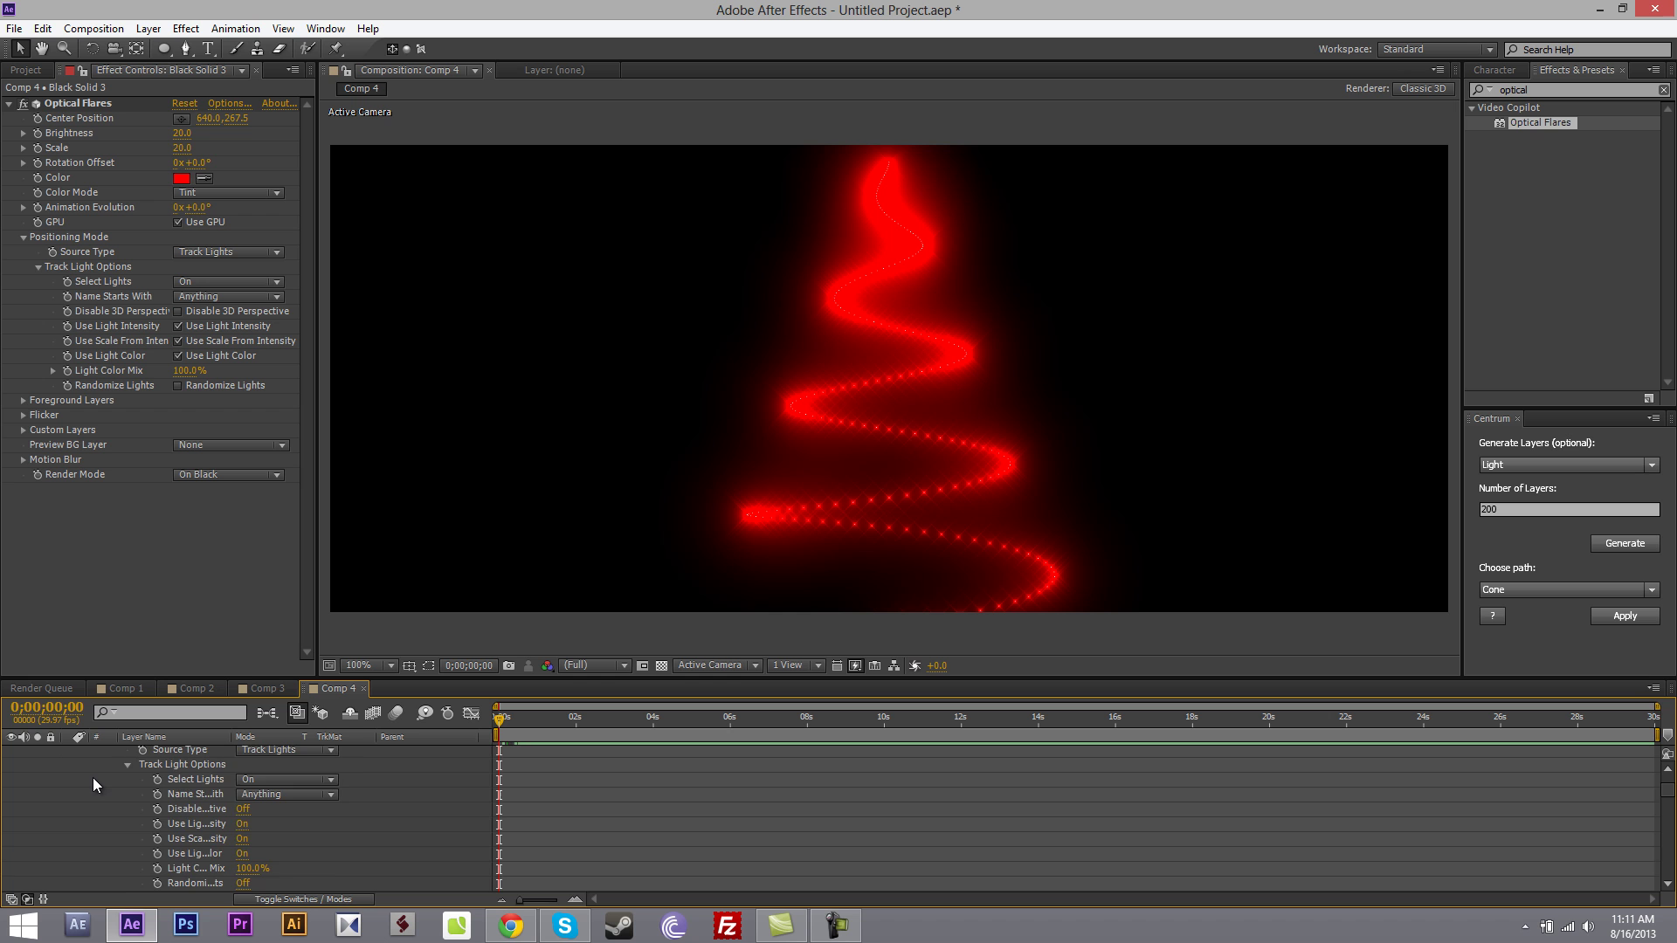
# Step: Set Centrum Control's Z Depth to 400 and End Radius to 150
pyautogui.scroll(5, 95, 777)
pyautogui.click(67, 751)
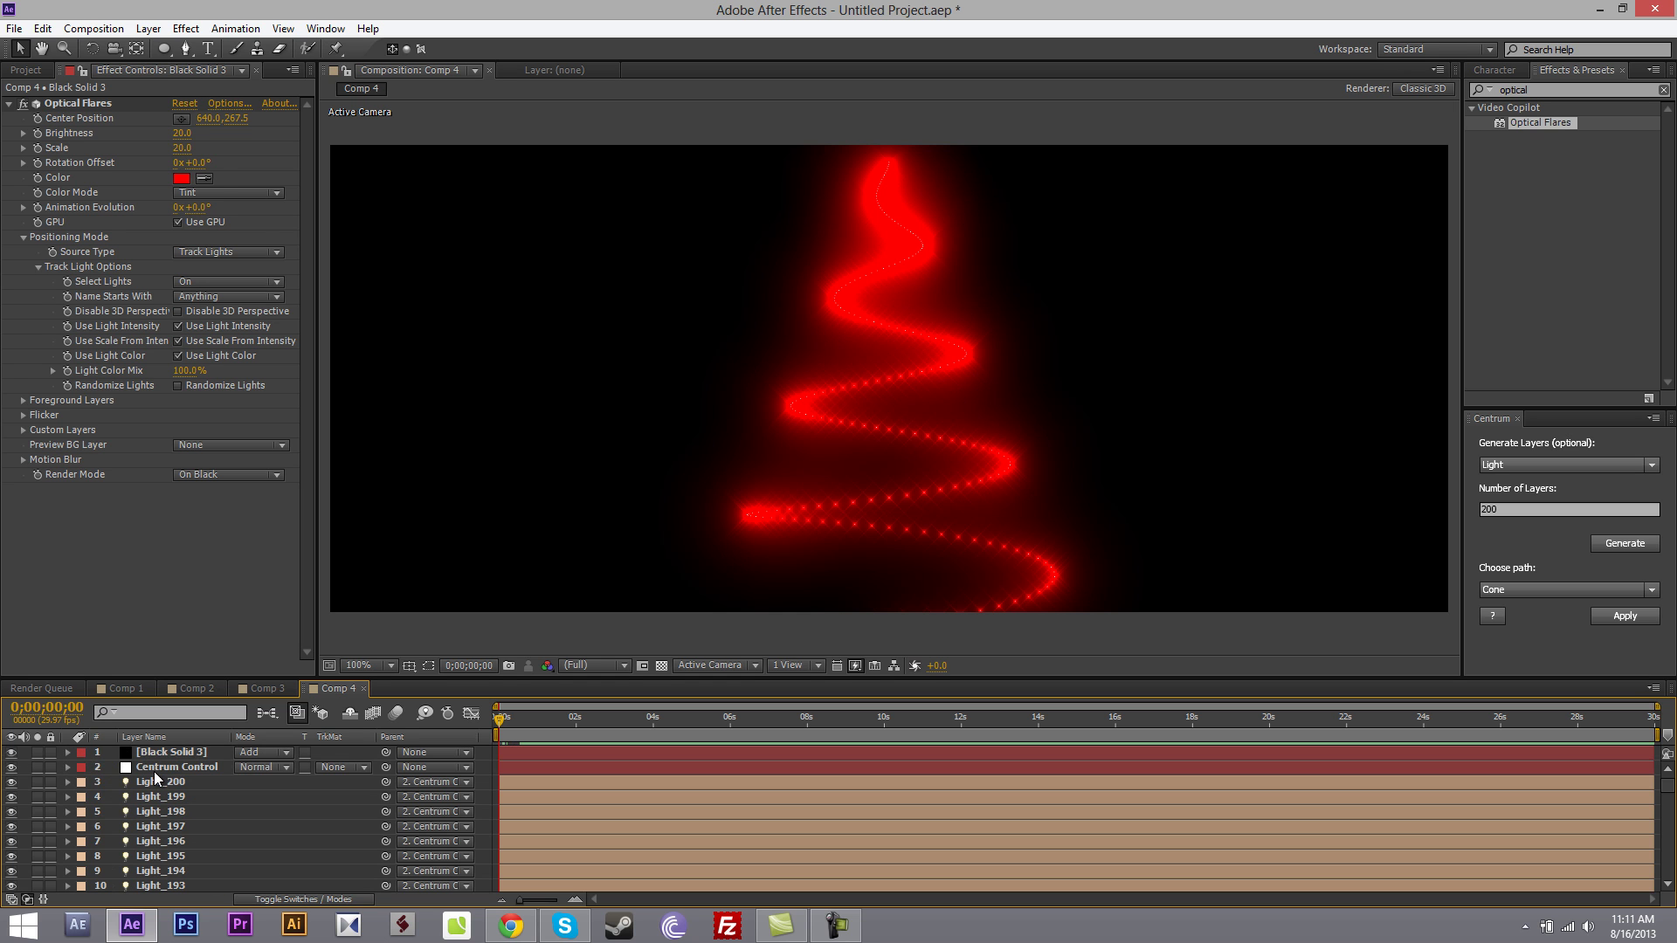
pyautogui.click(161, 766)
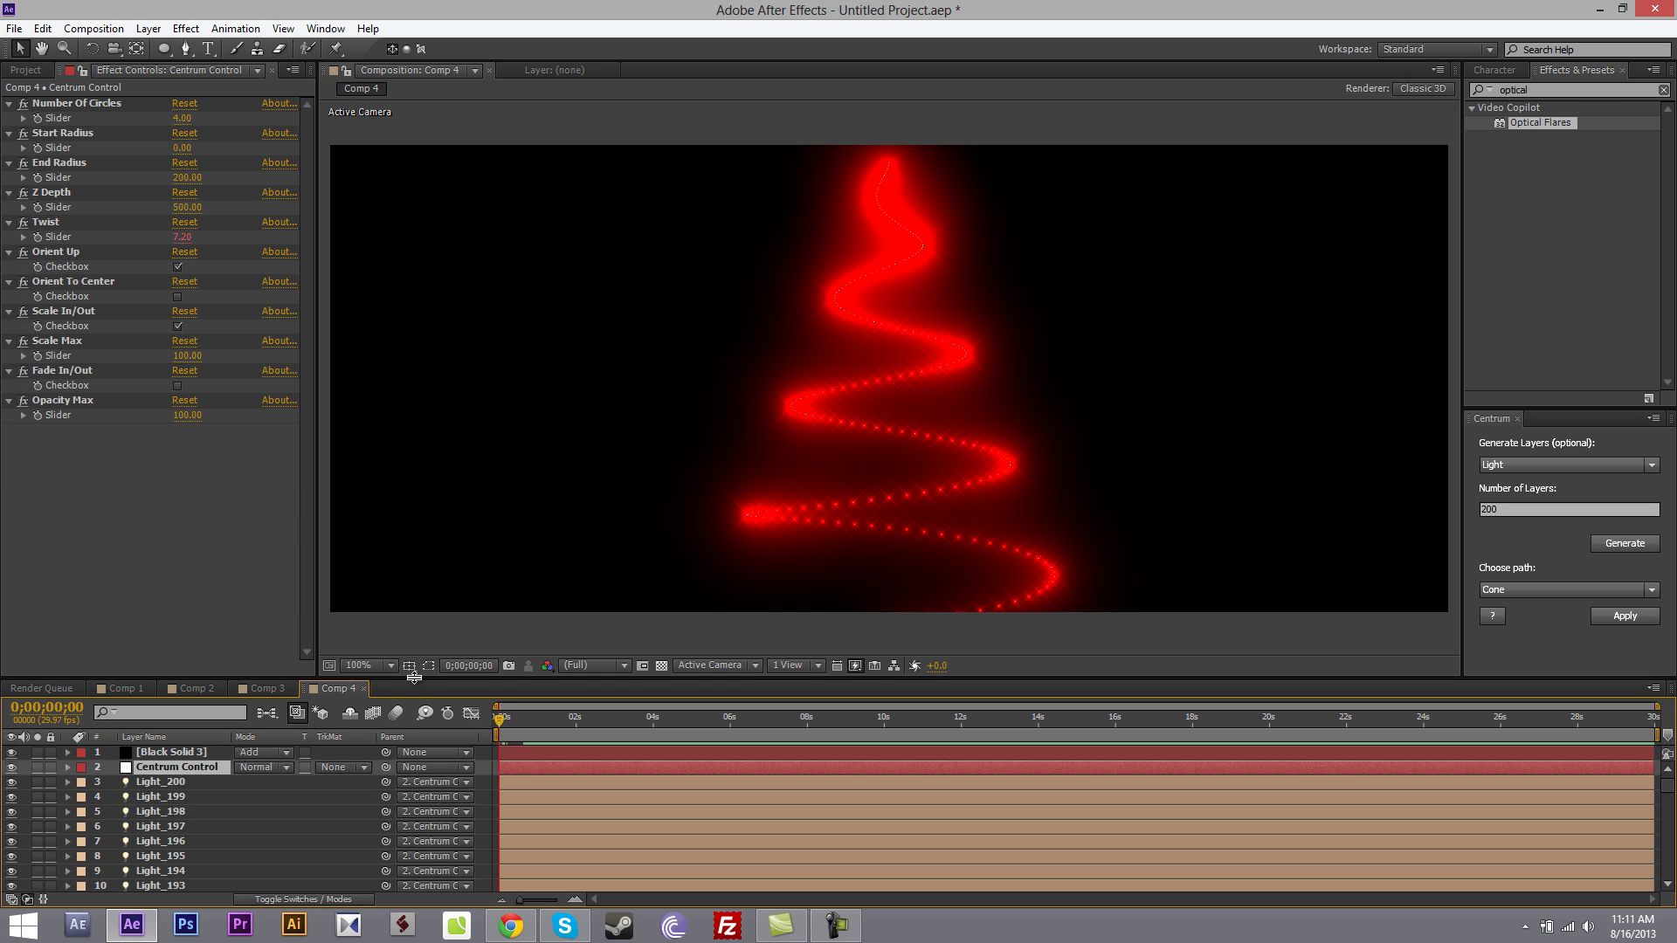
pyautogui.click(186, 208)
pyautogui.write('400')
pyautogui.press('Return')
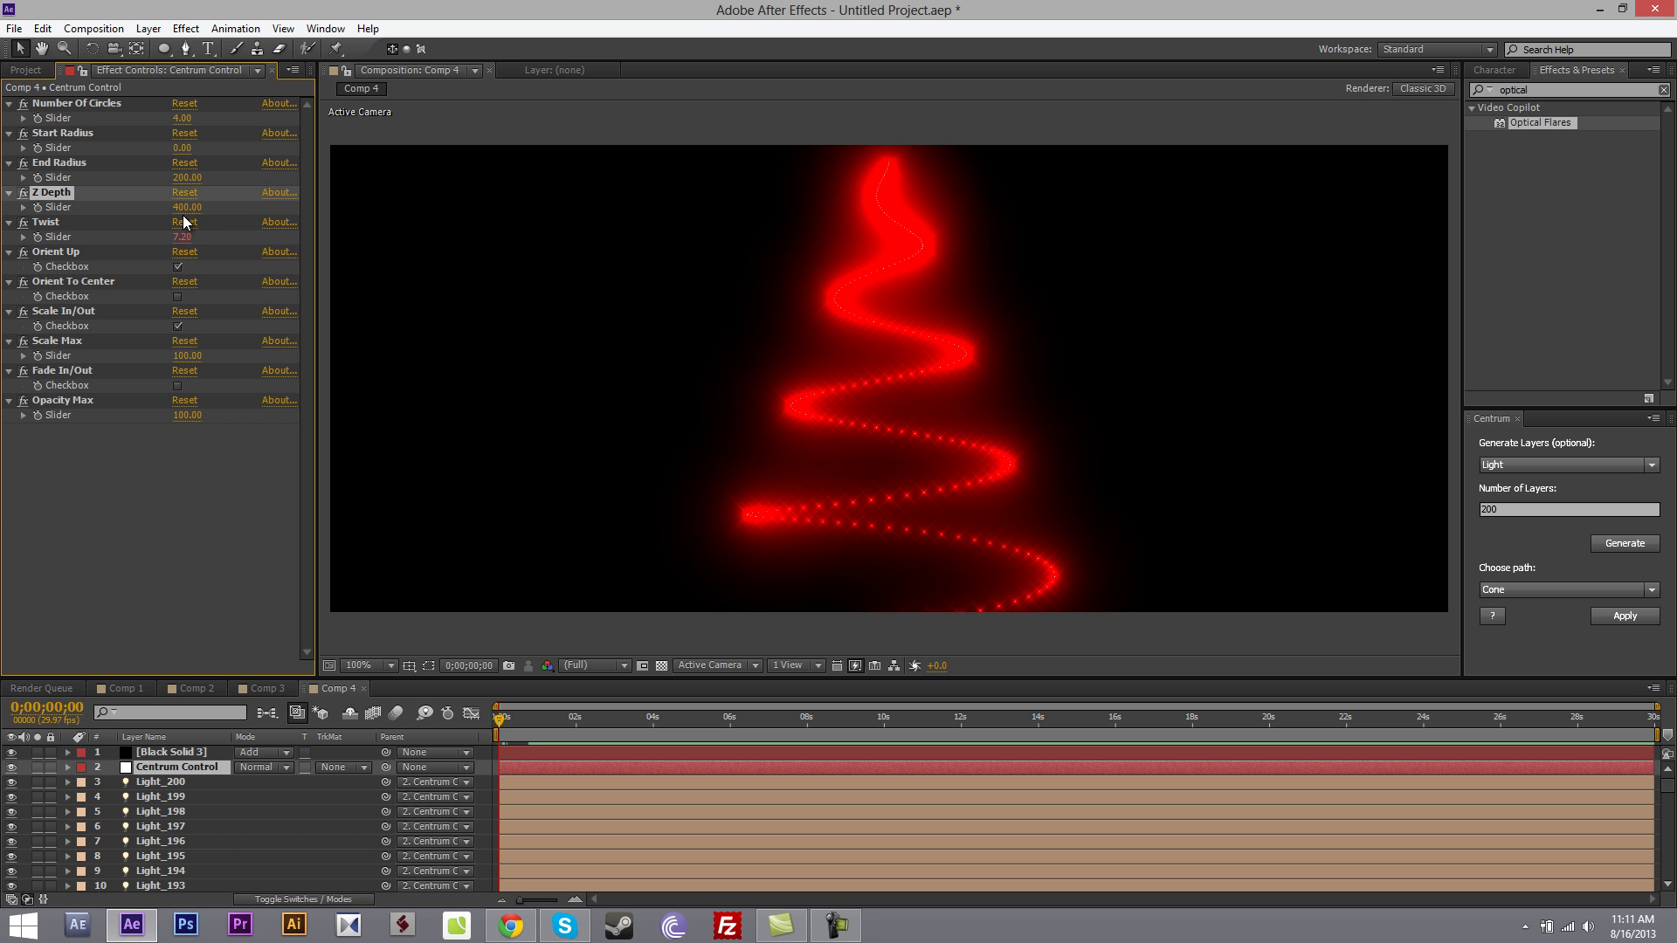
pyautogui.click(188, 210)
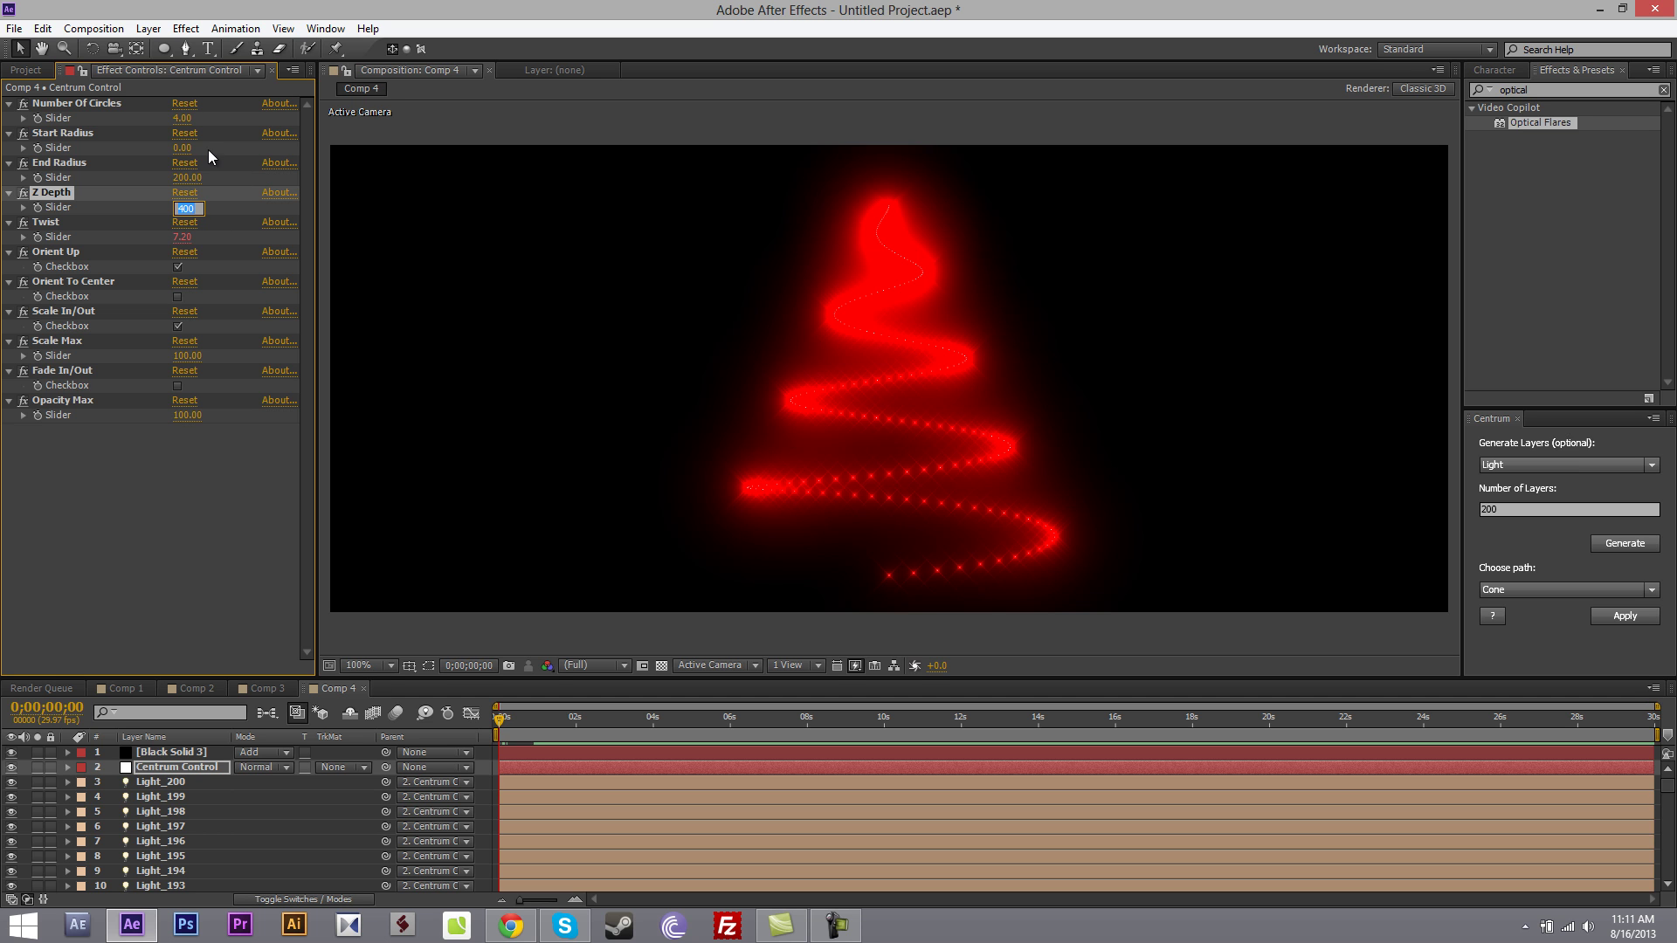
pyautogui.click(187, 179)
pyautogui.write('150')
pyautogui.press('Return')
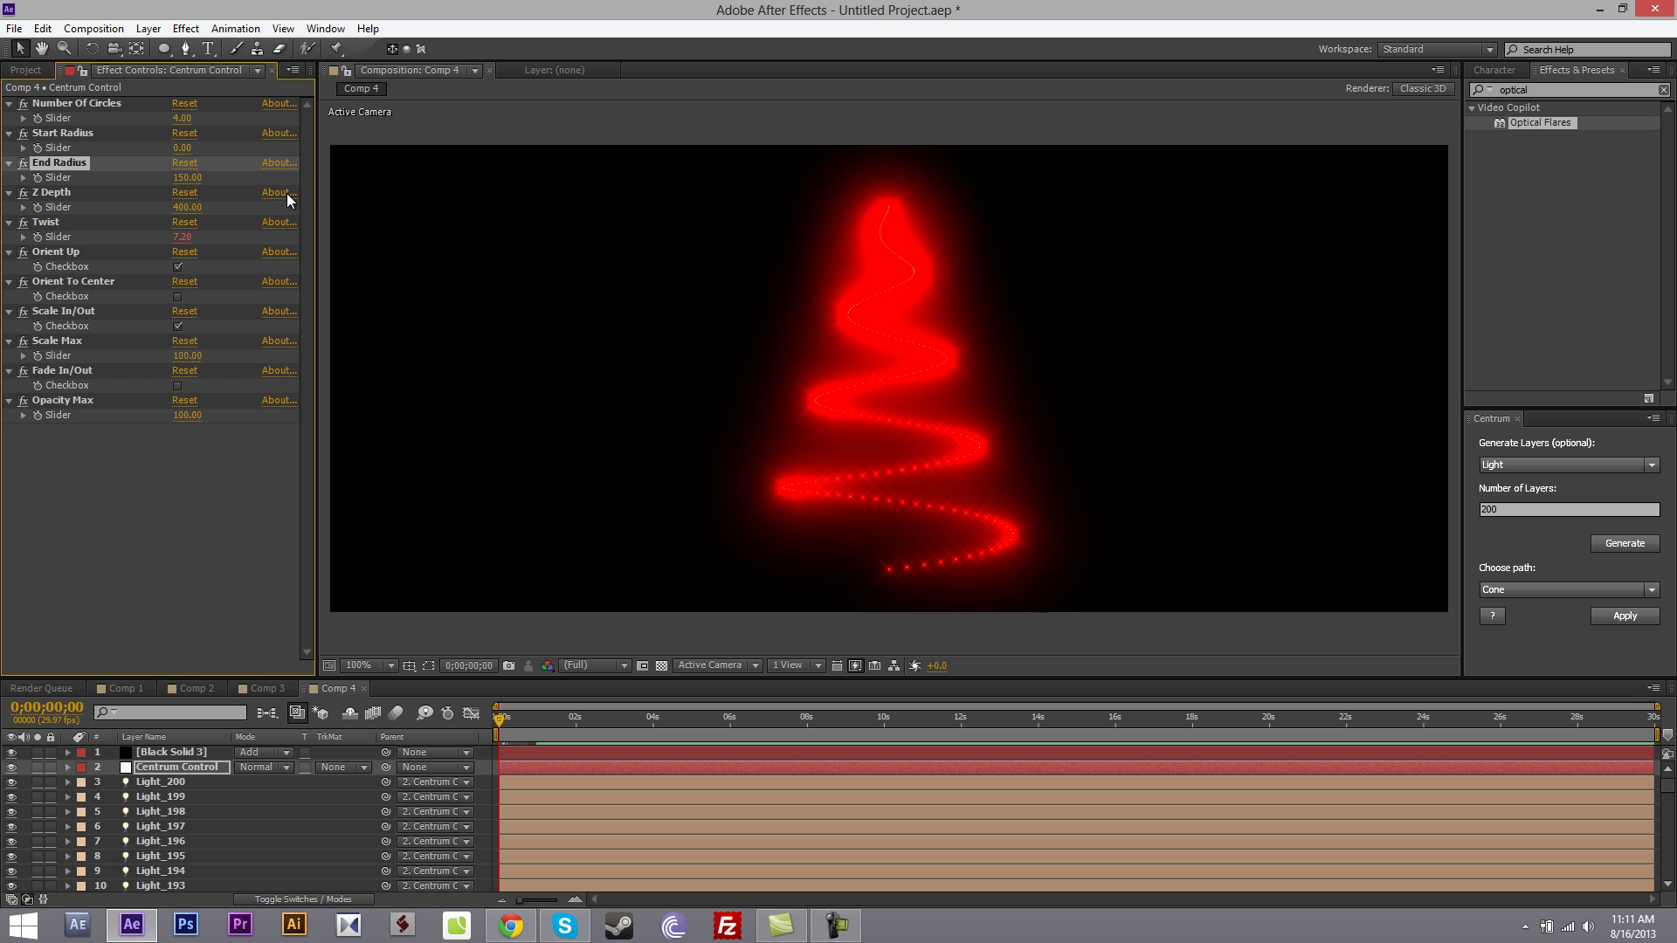
# Step: Set Black Solid 3's Optical Flares Brightness to 10, then reselect Centrum Control
pyautogui.click(147, 753)
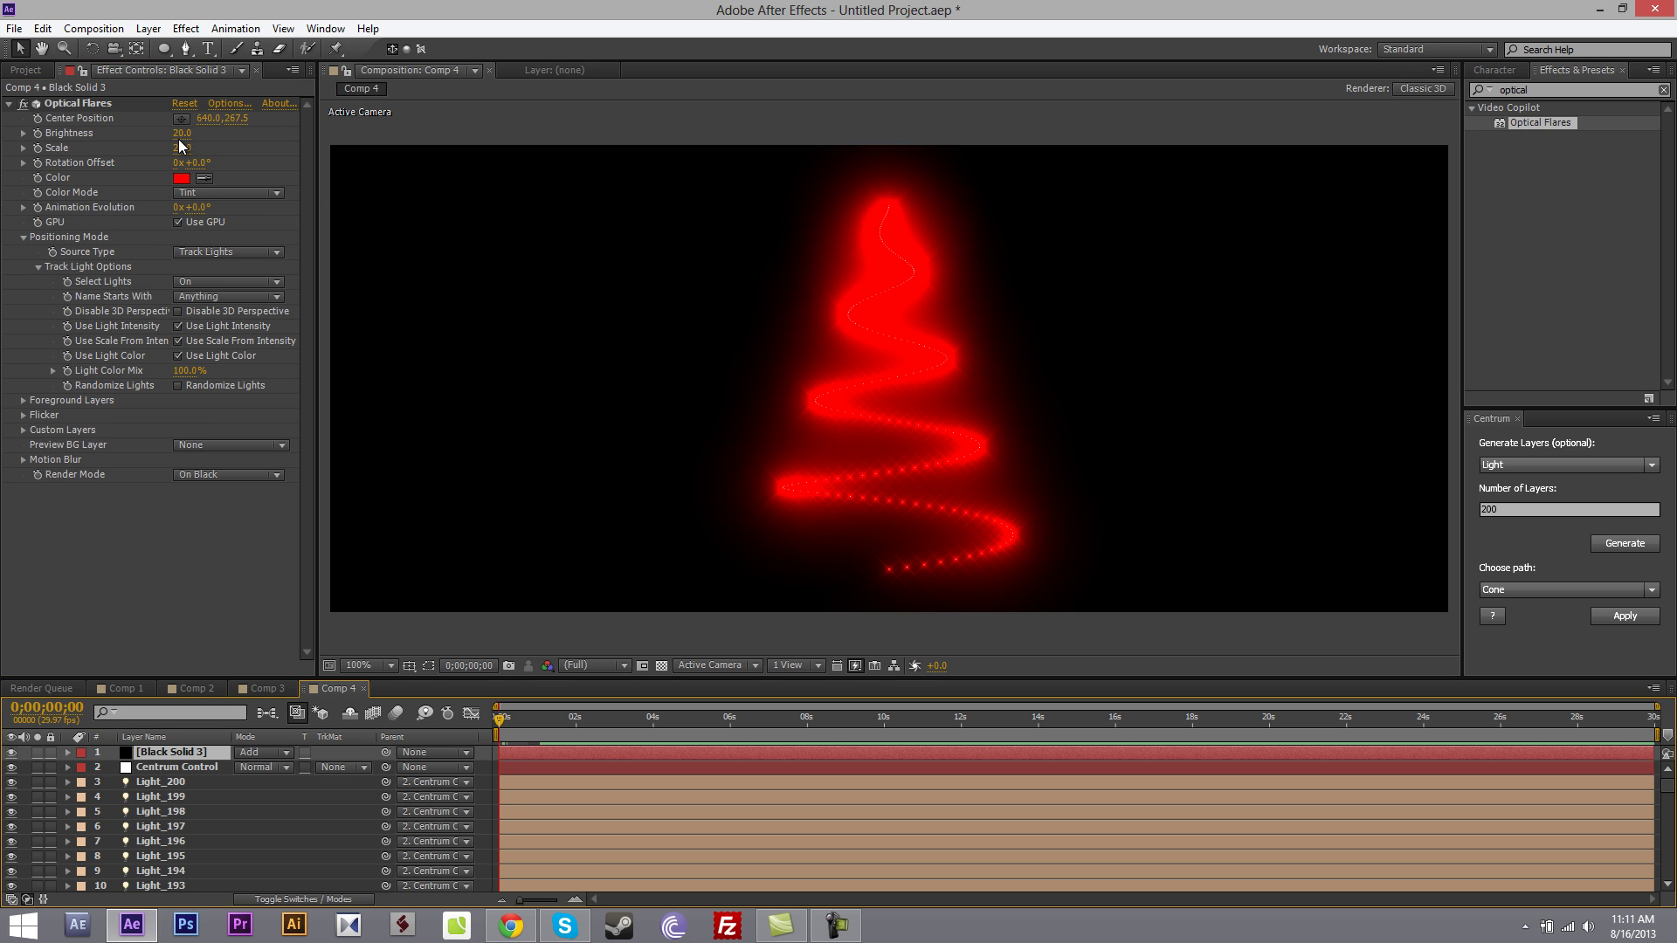
pyautogui.click(182, 135)
pyautogui.press('Return')
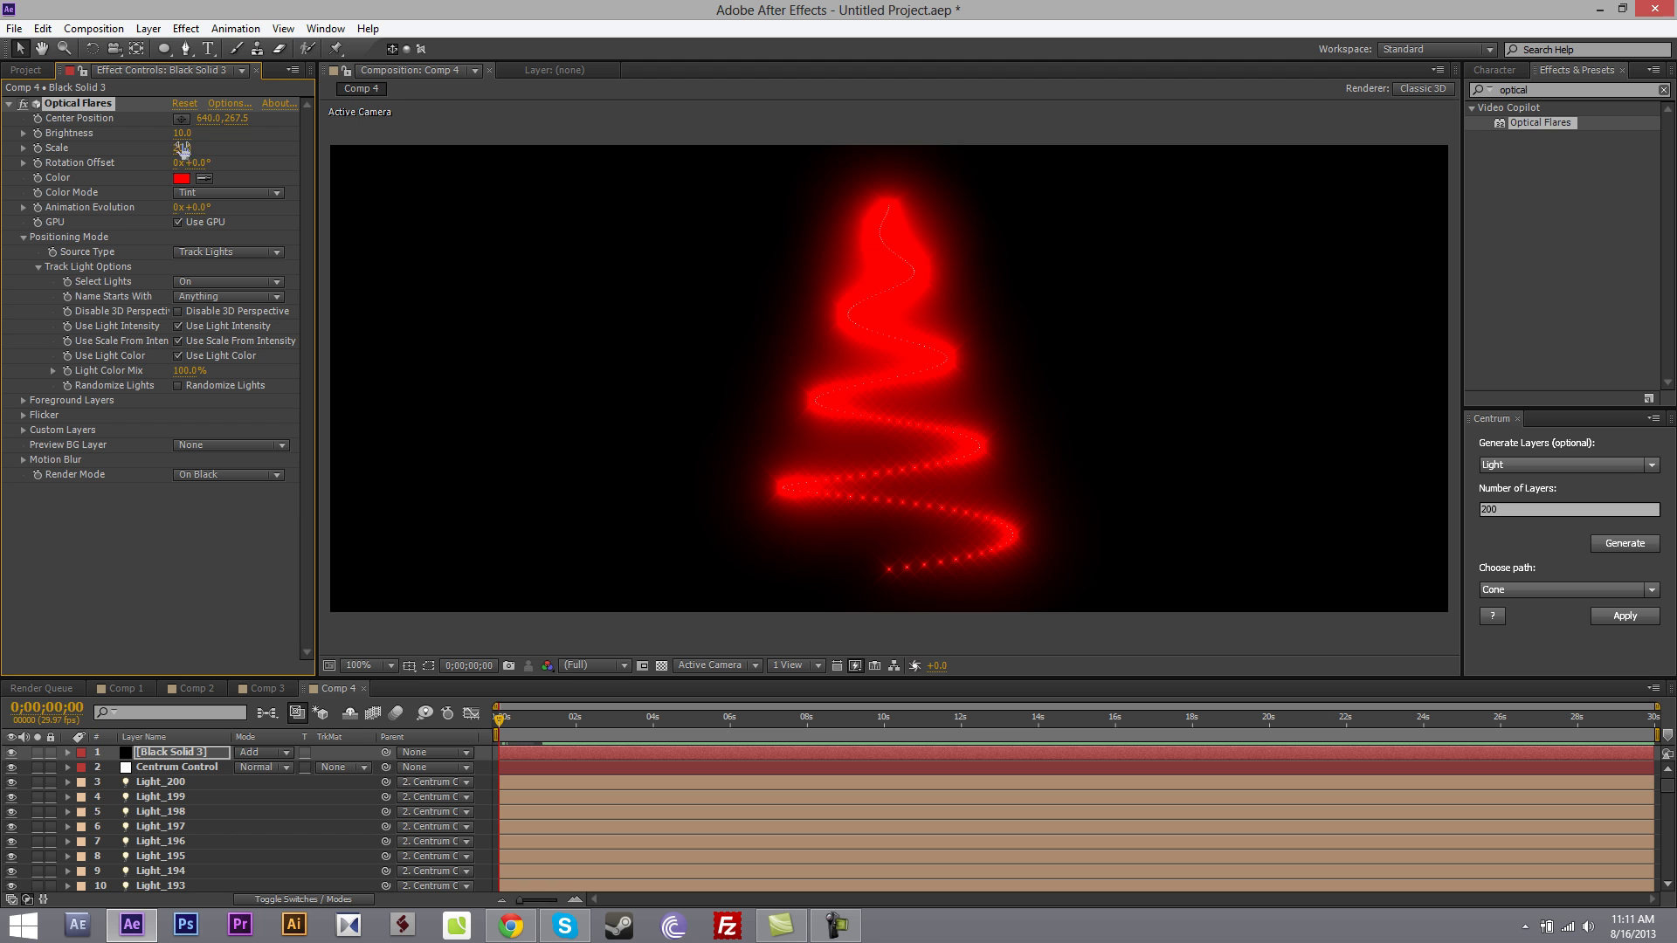
pyautogui.click(171, 767)
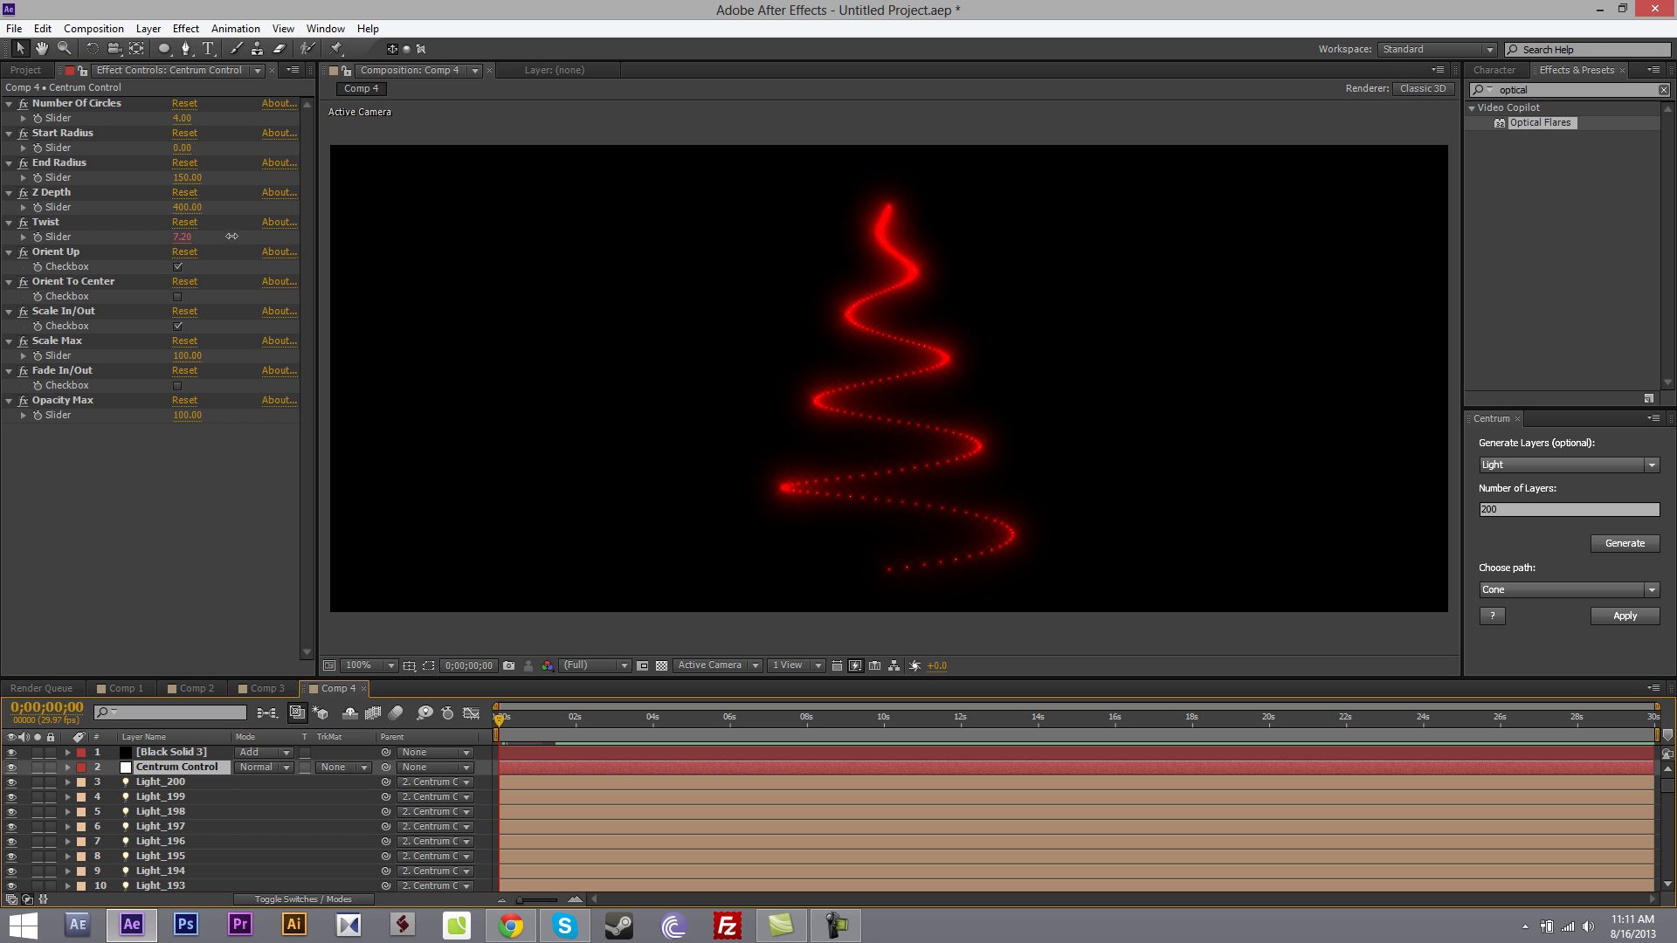
# Step: Raise Centrum Control's Twist in stages up to 24.88, winding the cone into tight coils
pyautogui.moveTo(182, 237); pyautogui.dragTo(1506, 239)
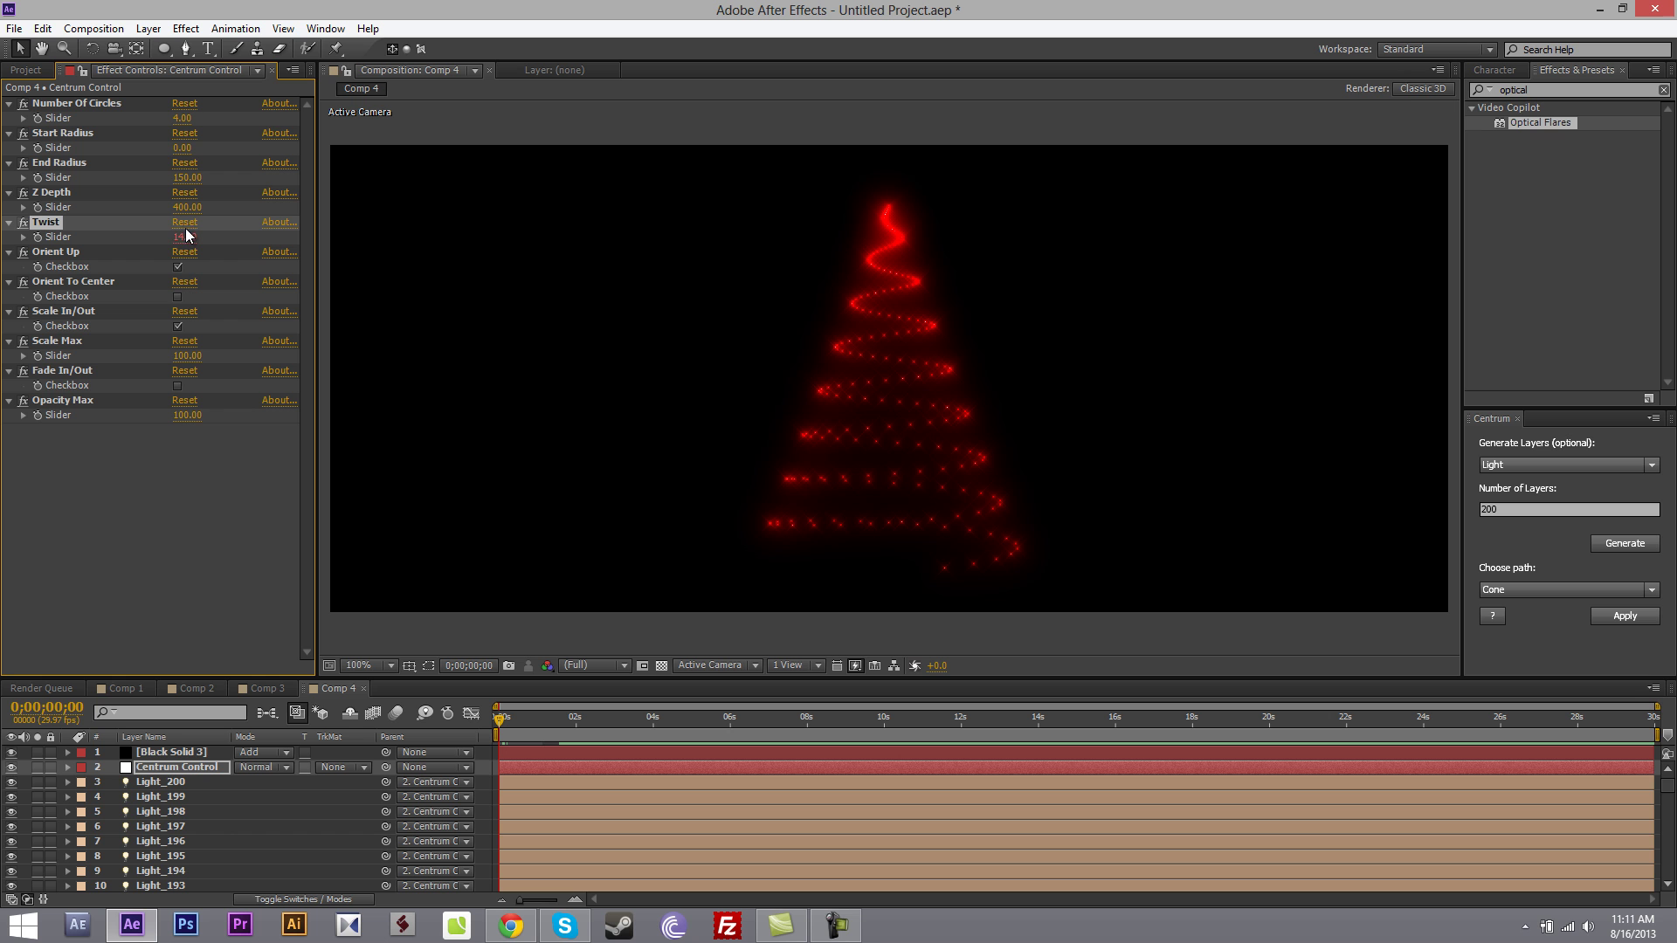
pyautogui.moveTo(187, 236); pyautogui.dragTo(1589, 222)
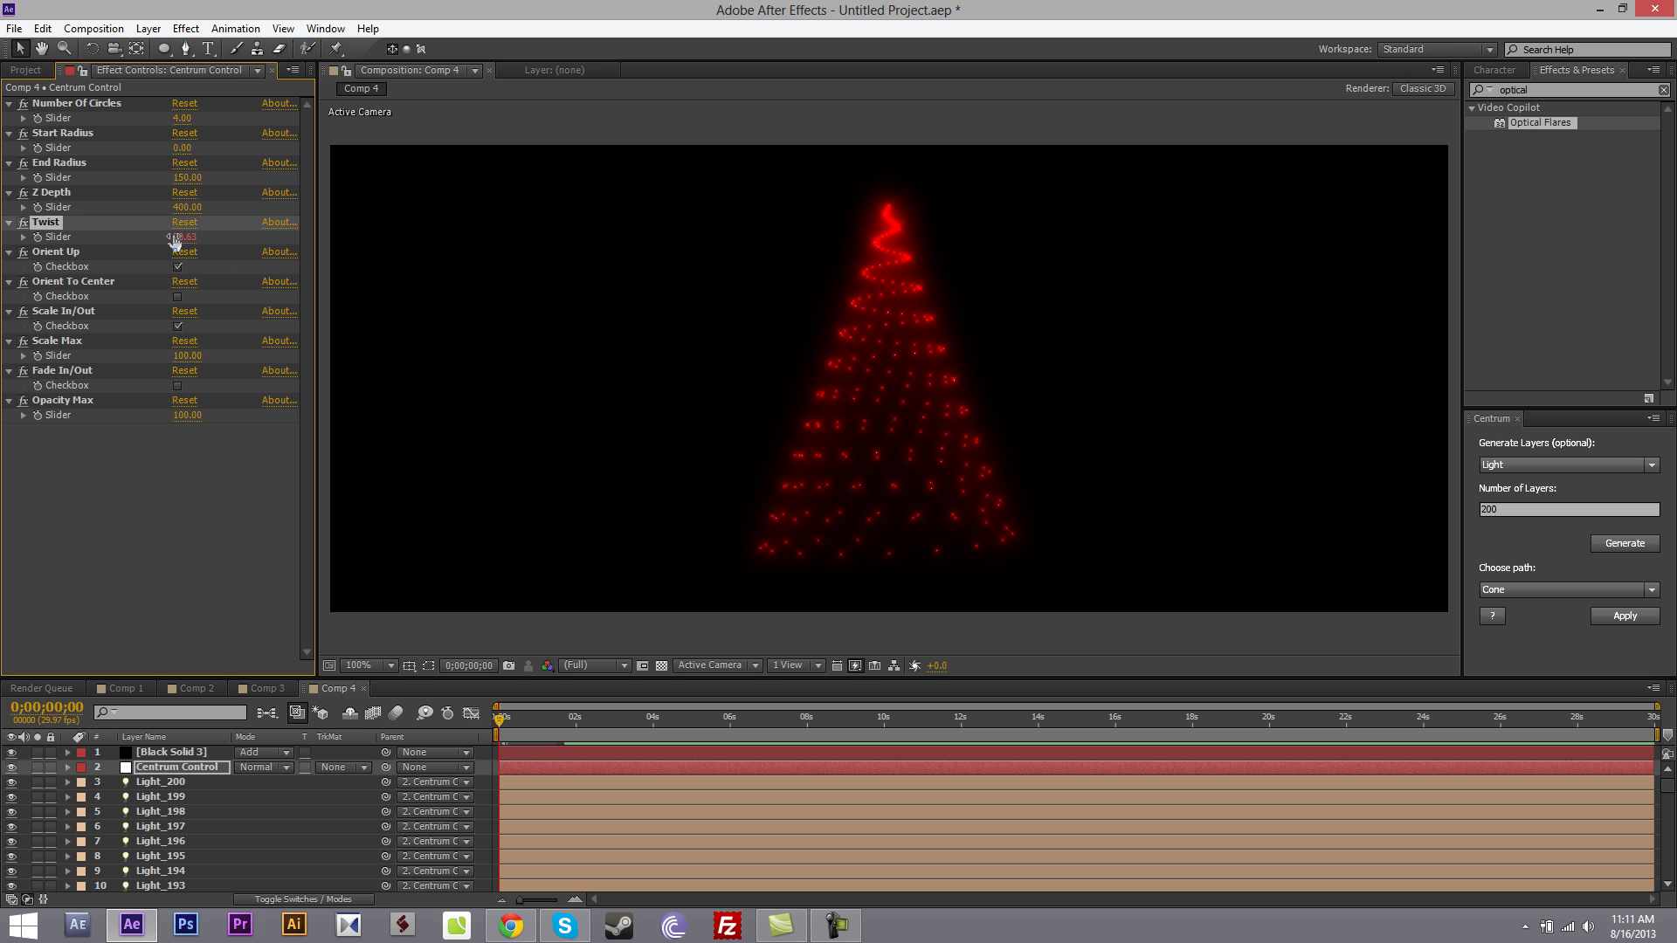
pyautogui.moveTo(183, 237); pyautogui.dragTo(1224, 249)
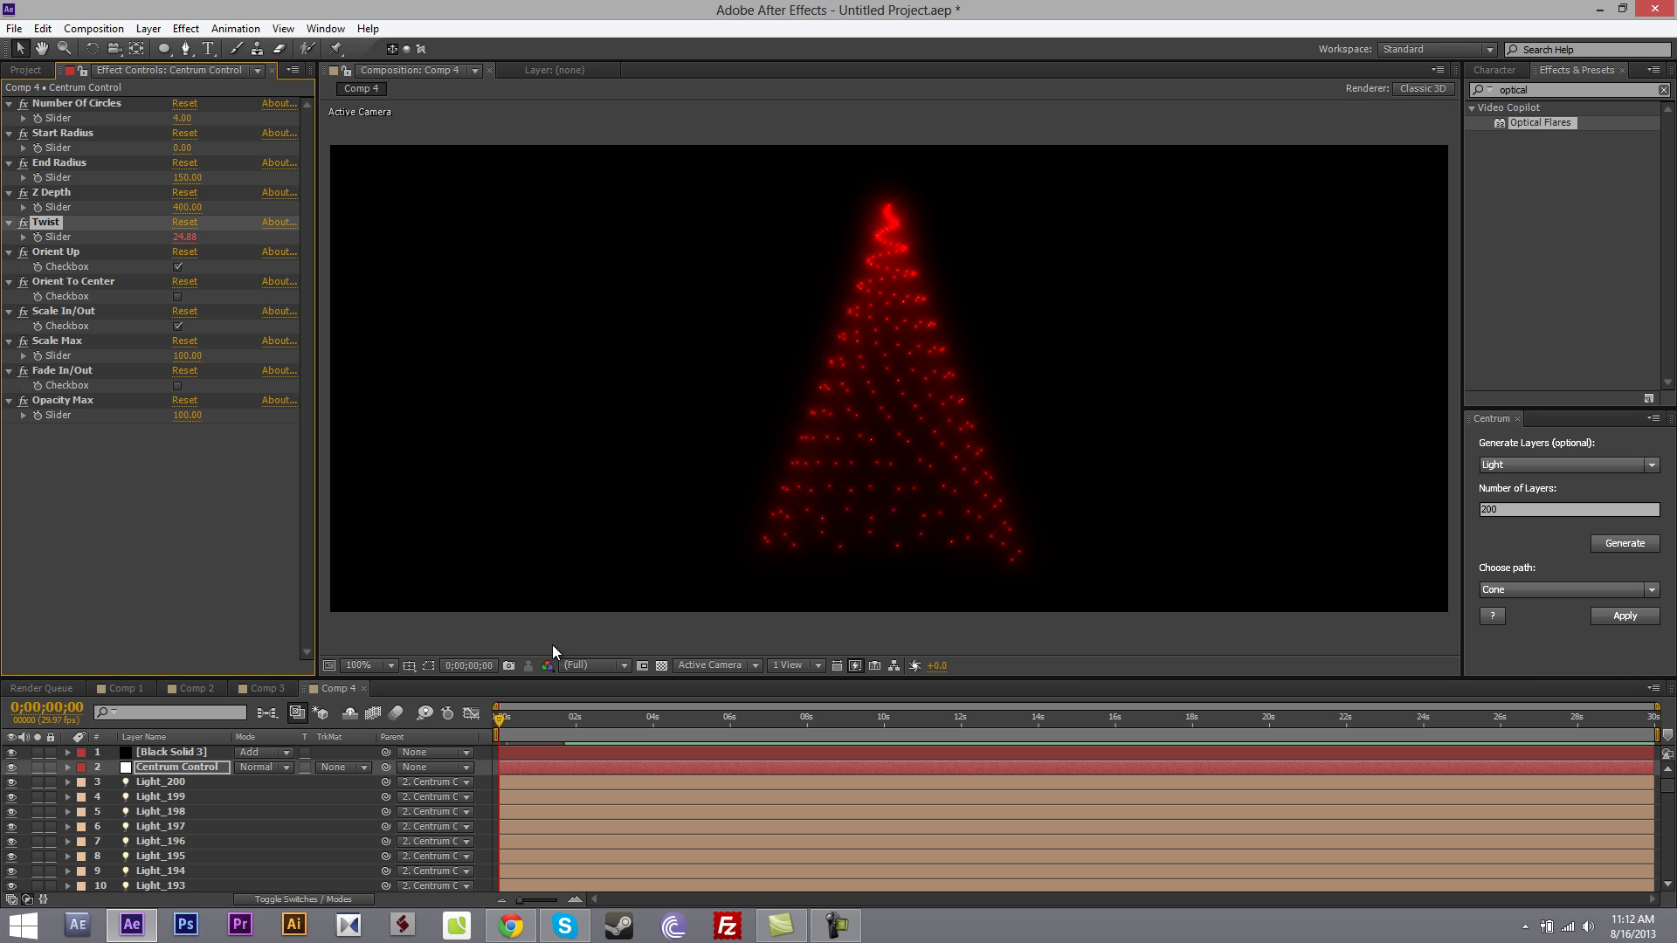
# Step: Give Centrum Control's Z Rotation the expression time * 36, then select Black Solid 3
pyautogui.press('r')
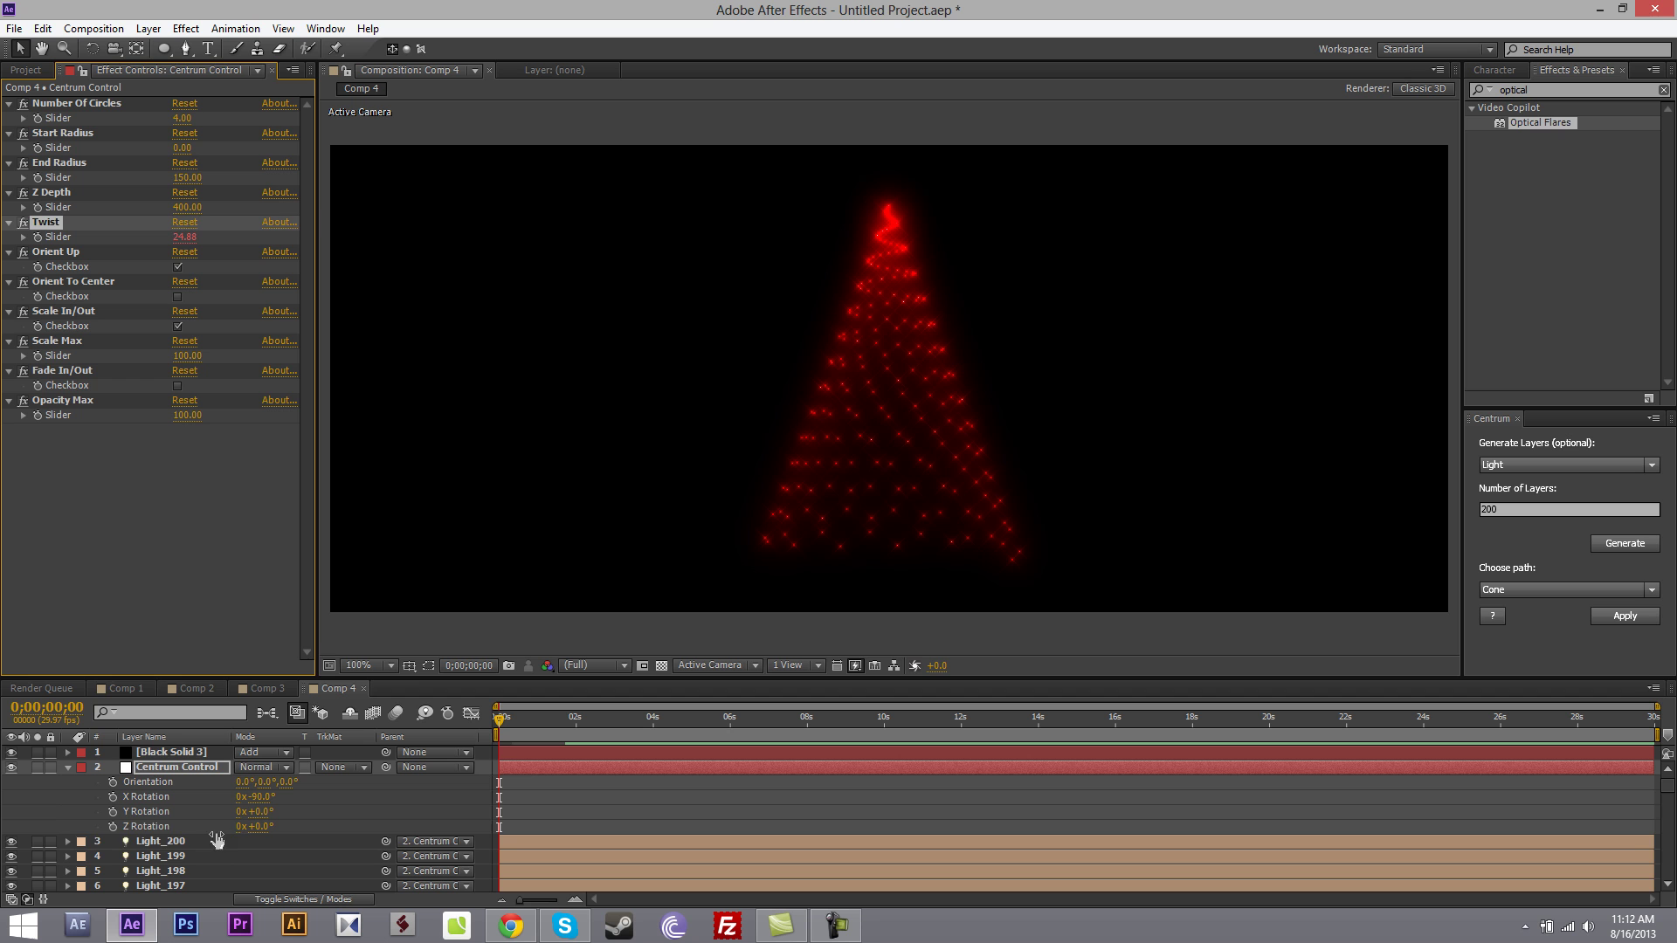
pyautogui.keyDown('alt'); pyautogui.click(112, 826); pyautogui.keyUp('alt')
pyautogui.write('time * 36')
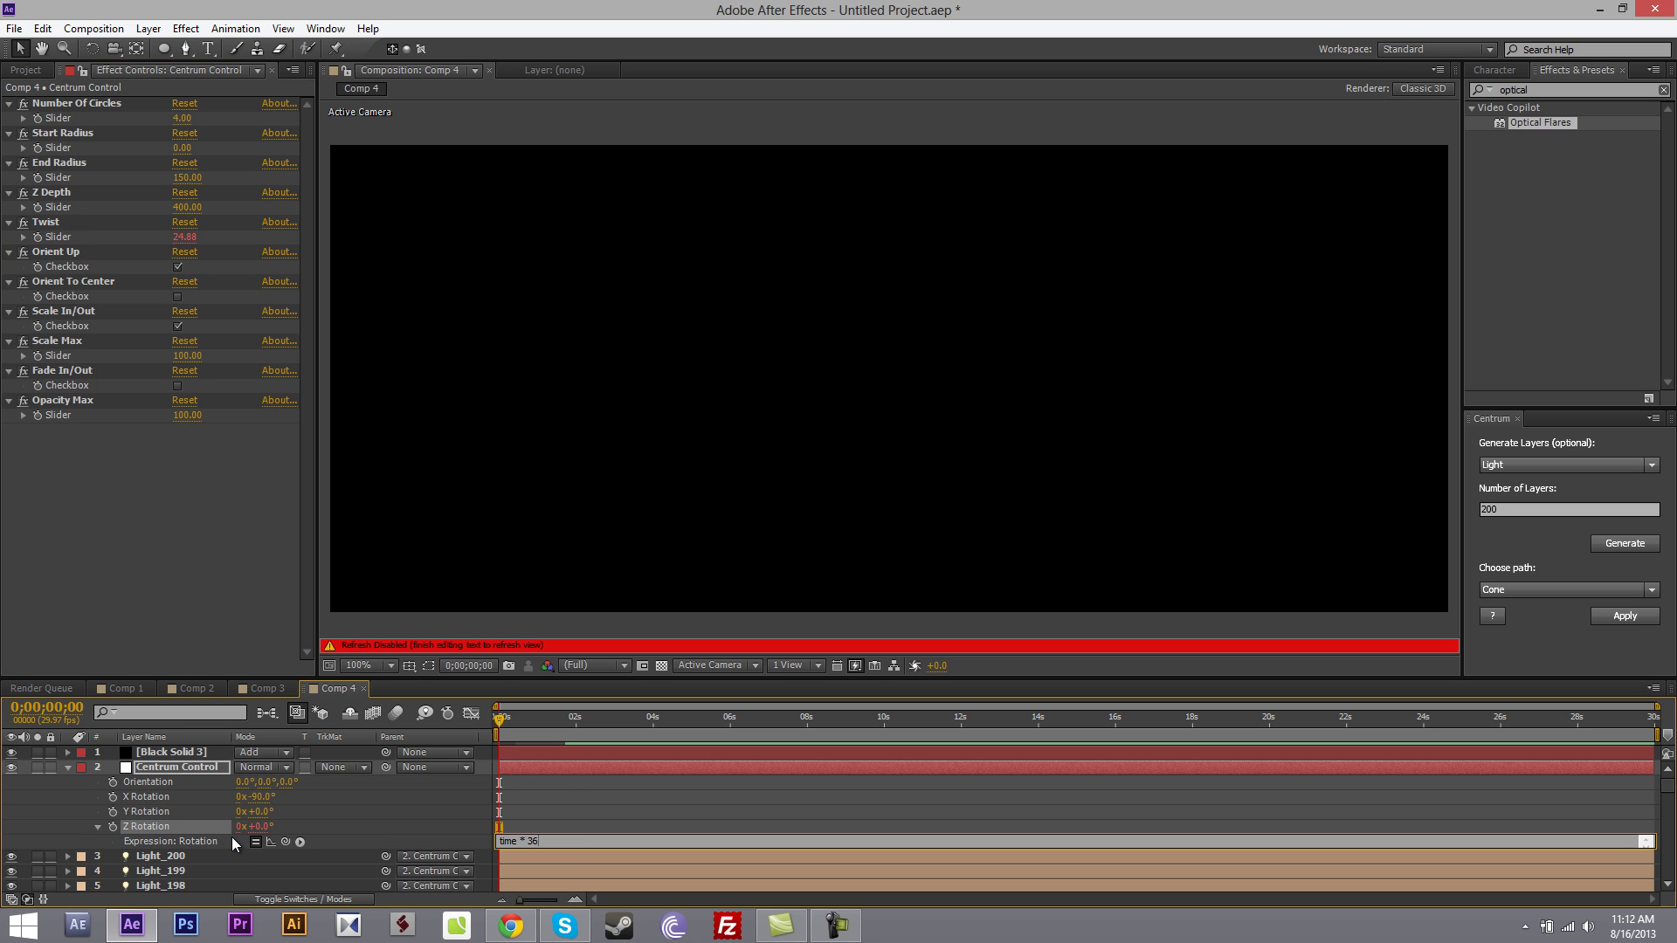
pyautogui.click(232, 836)
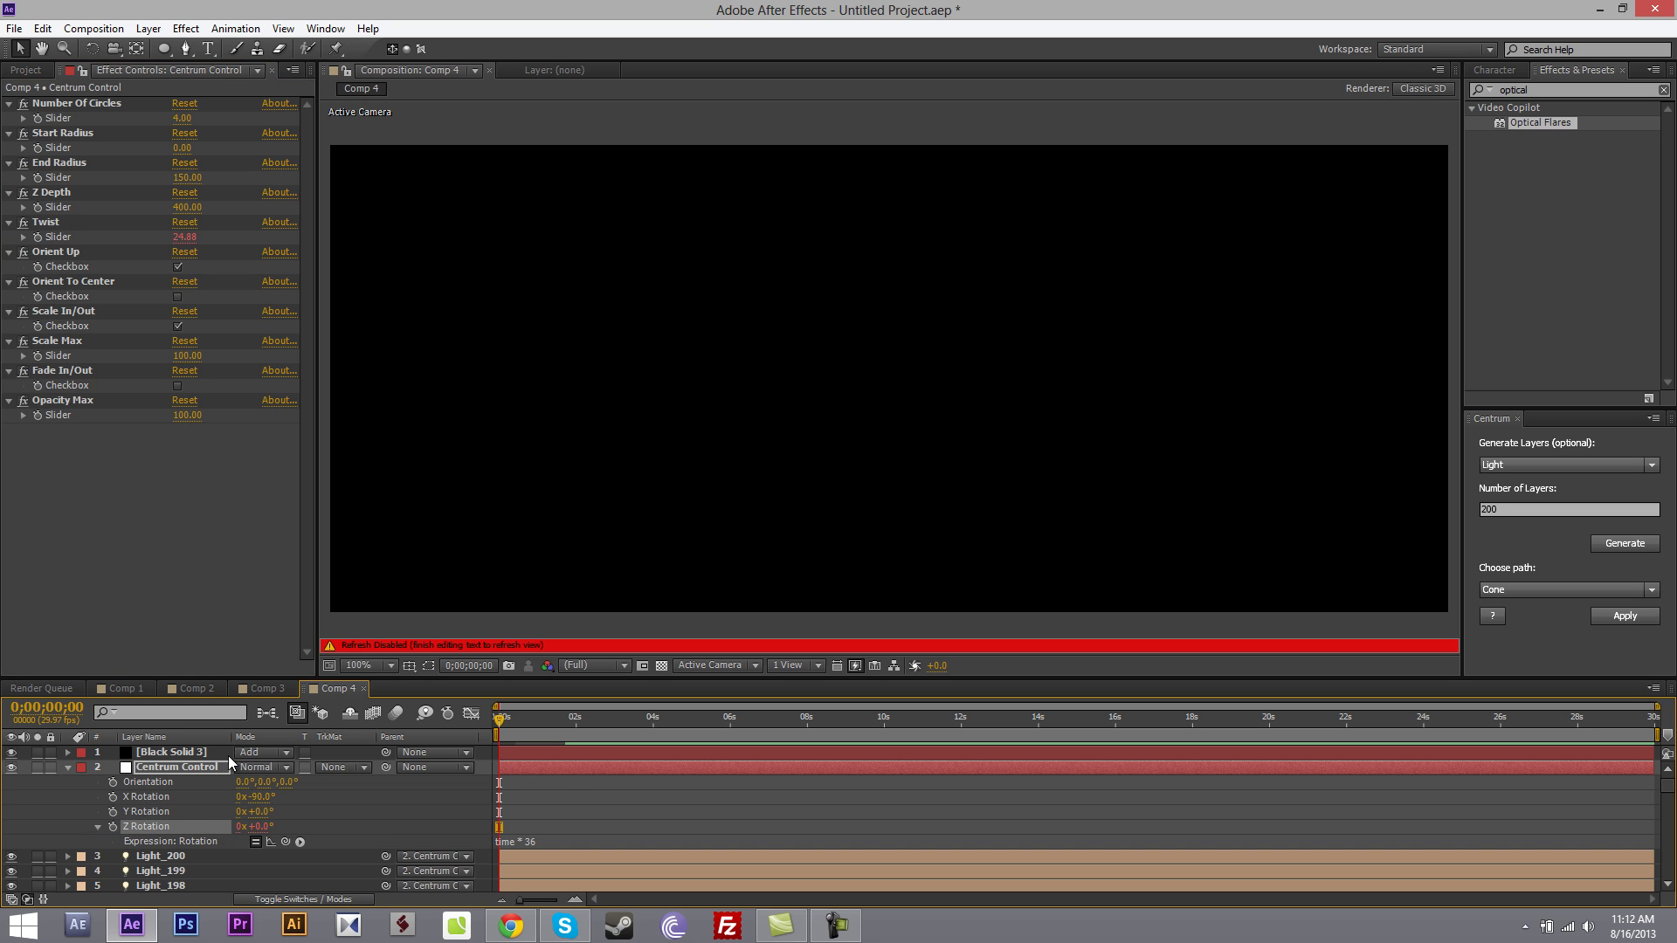
pyautogui.hotkey('ctrl', '`')
pyautogui.click(168, 752)
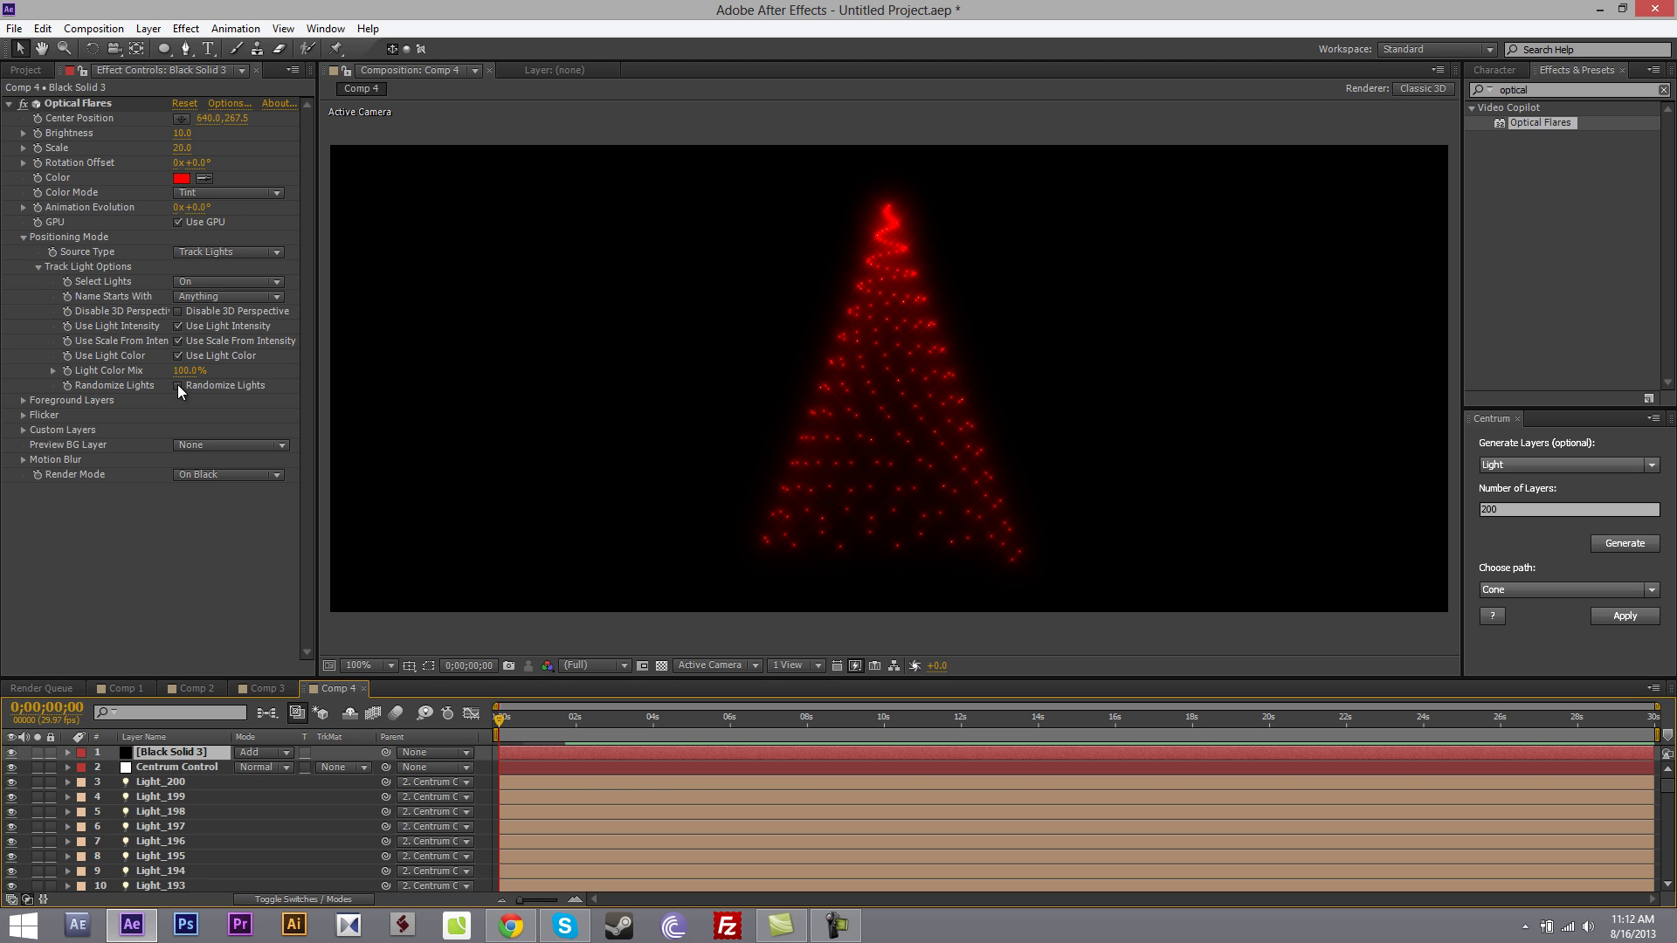
# Step: Turn on Randomize Lights and set the Optical Flares flicker to Speed 10 and Amount 30
pyautogui.click(178, 385)
pyautogui.click(24, 414)
pyautogui.click(180, 445)
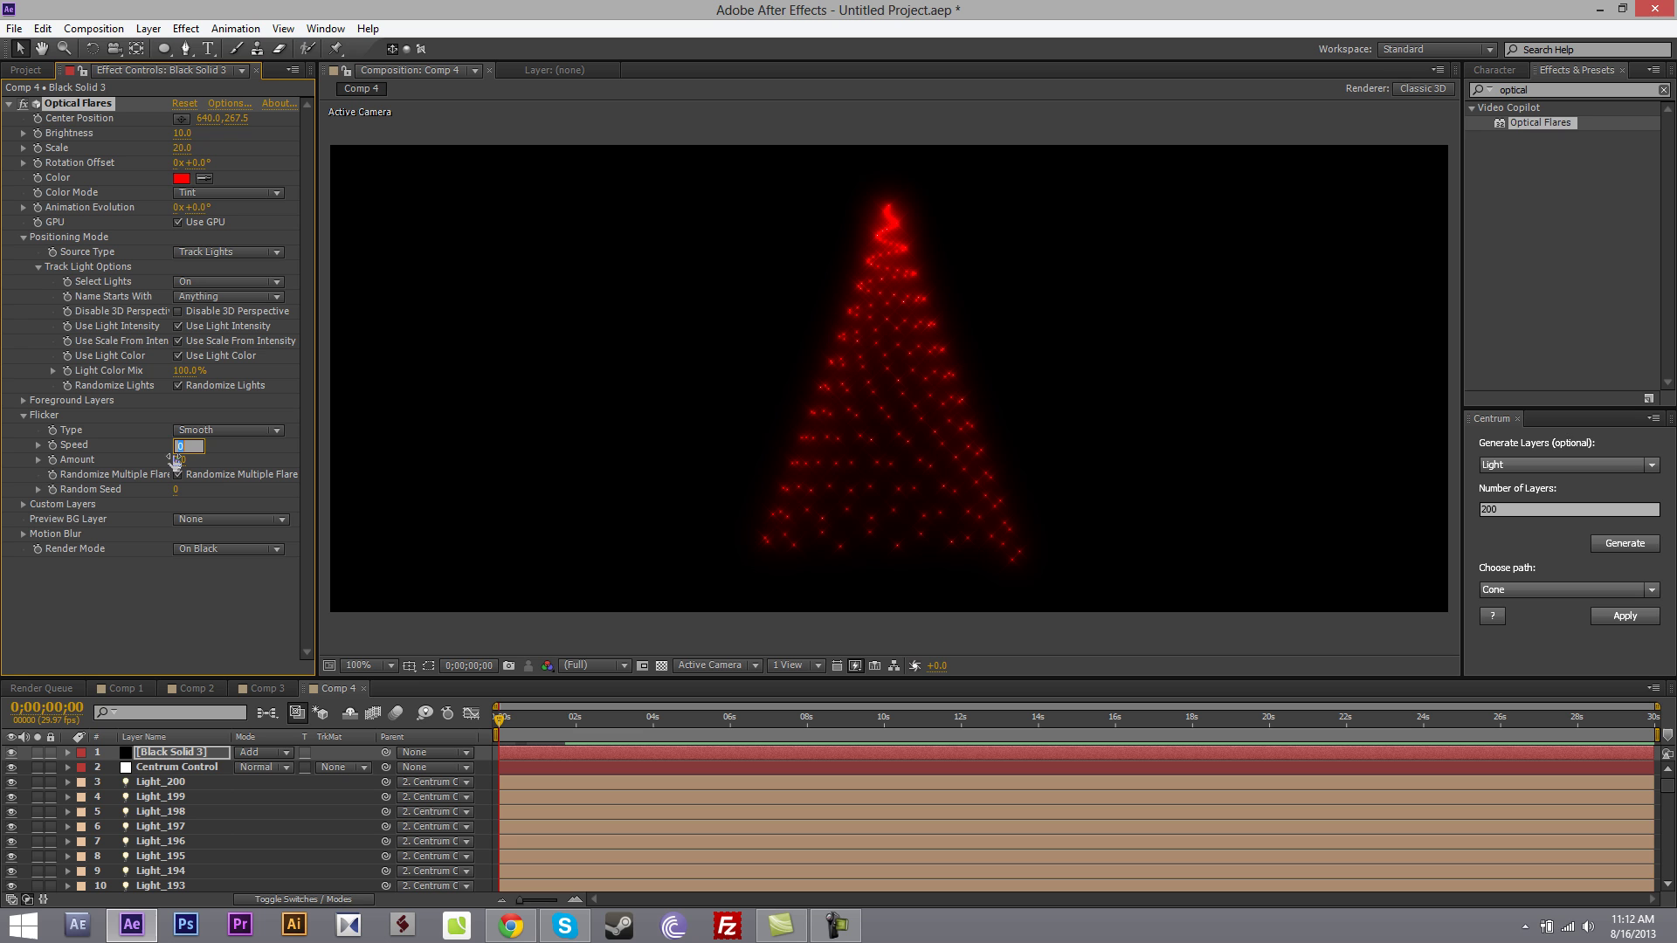
pyautogui.write('10')
pyautogui.press('Tab')
pyautogui.write('10')
pyautogui.press('Return')
# Step: Preview the twinkling red tree, then bring up the Project panel's compositions
pyautogui.press('space')
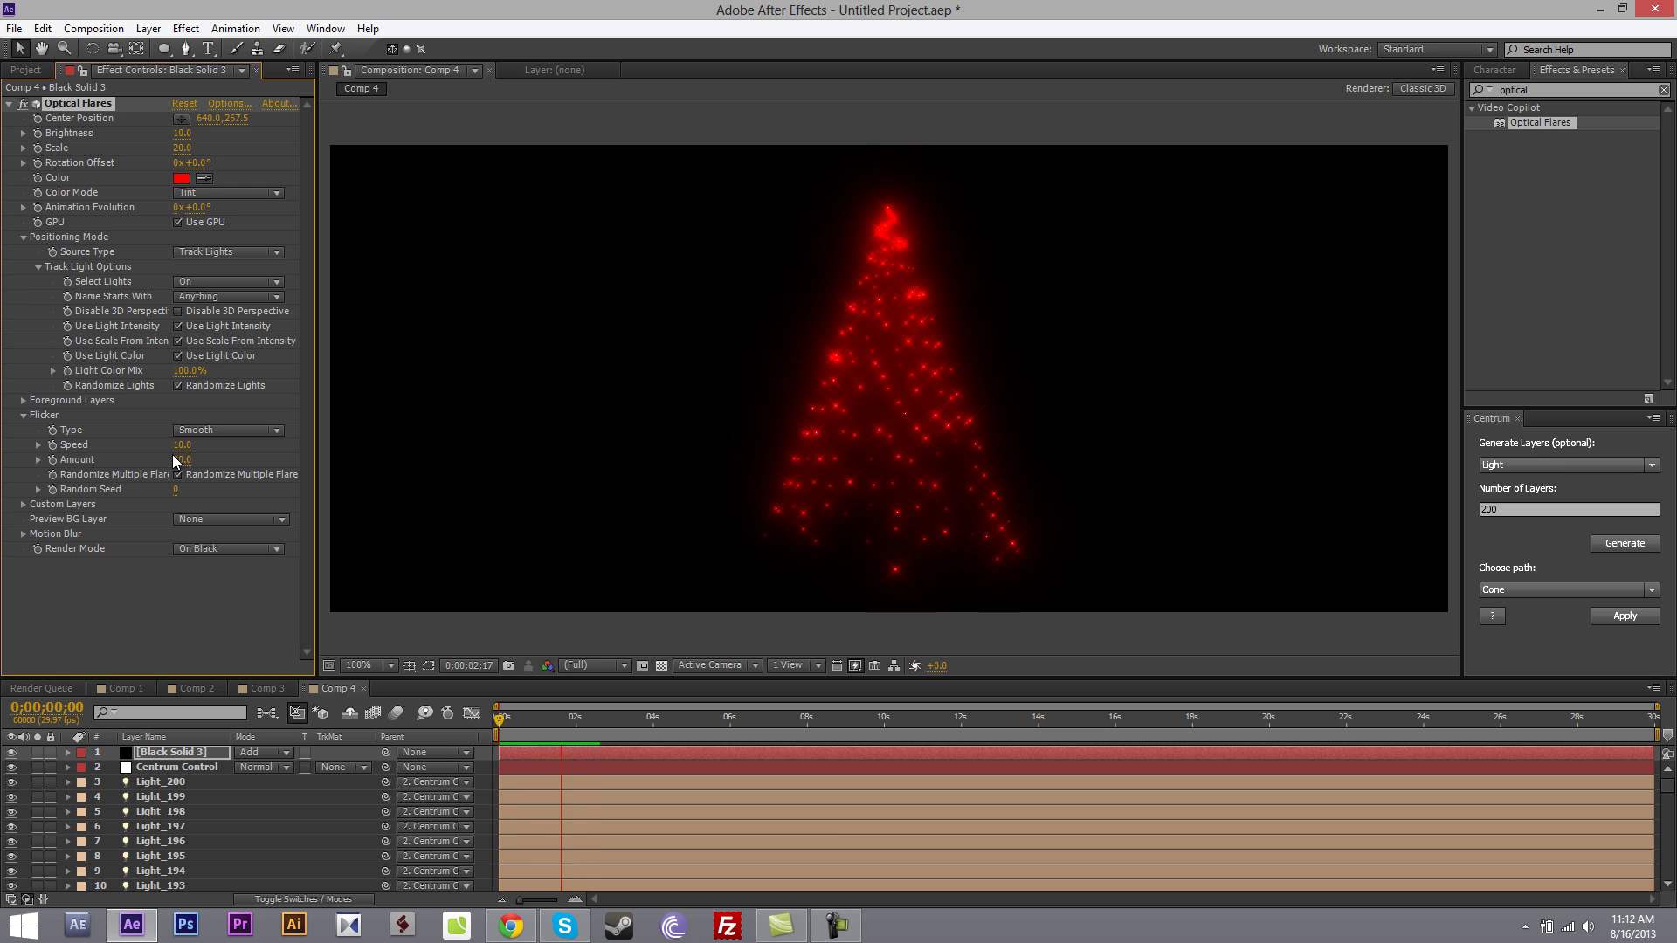
pyautogui.press('space')
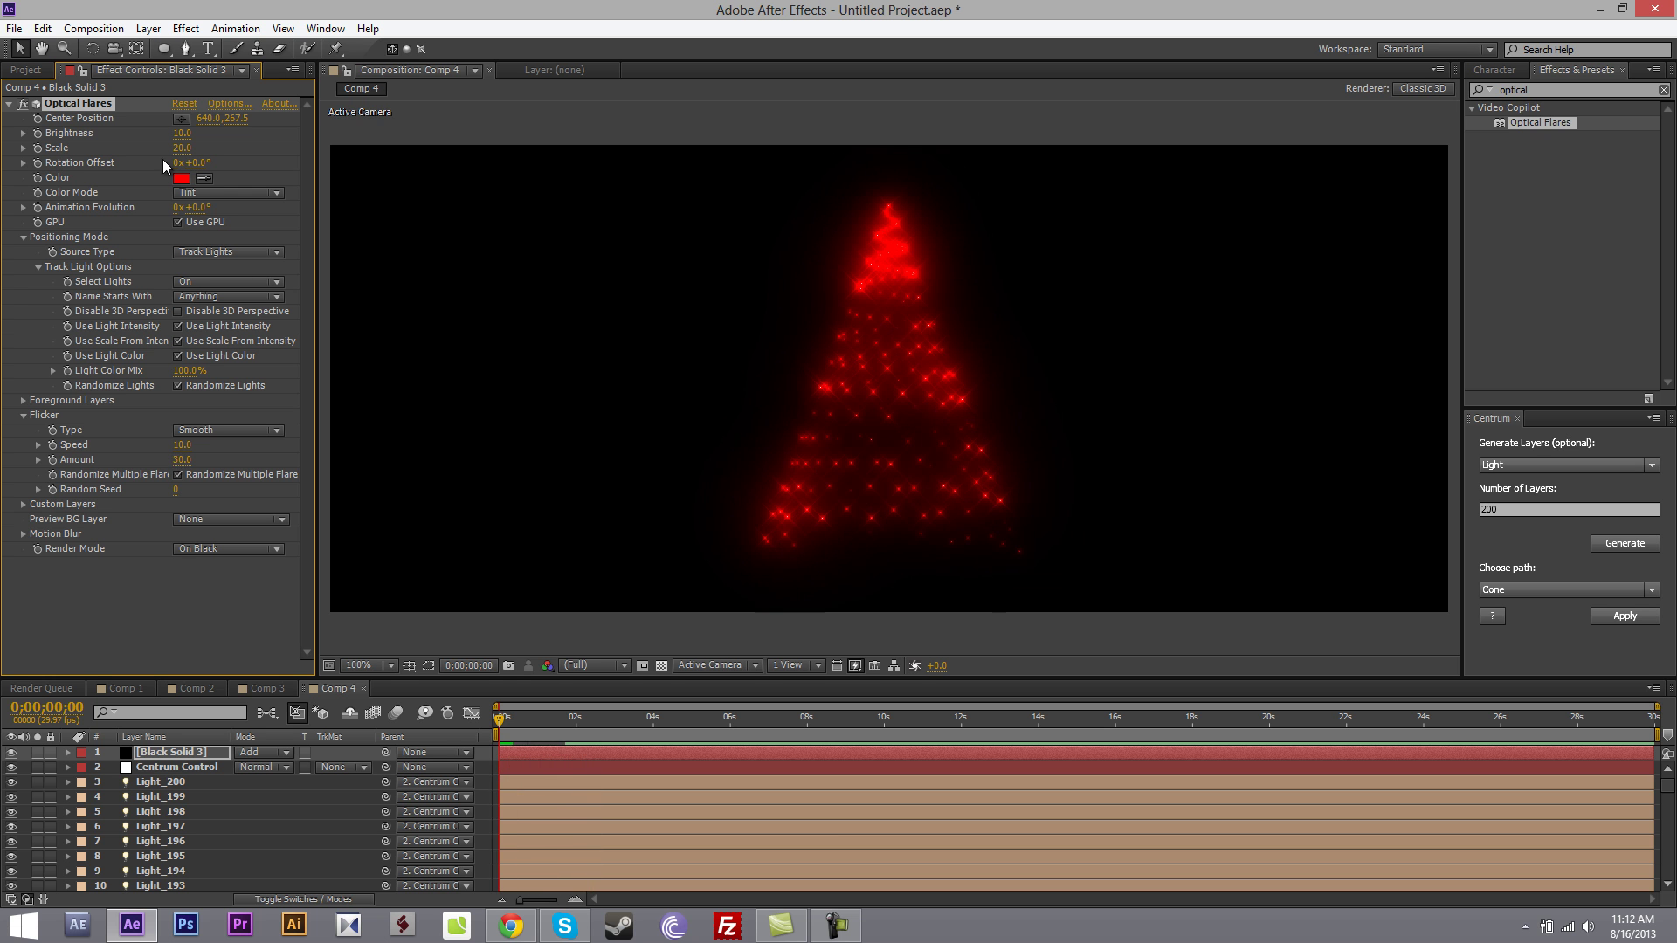
pyautogui.click(28, 69)
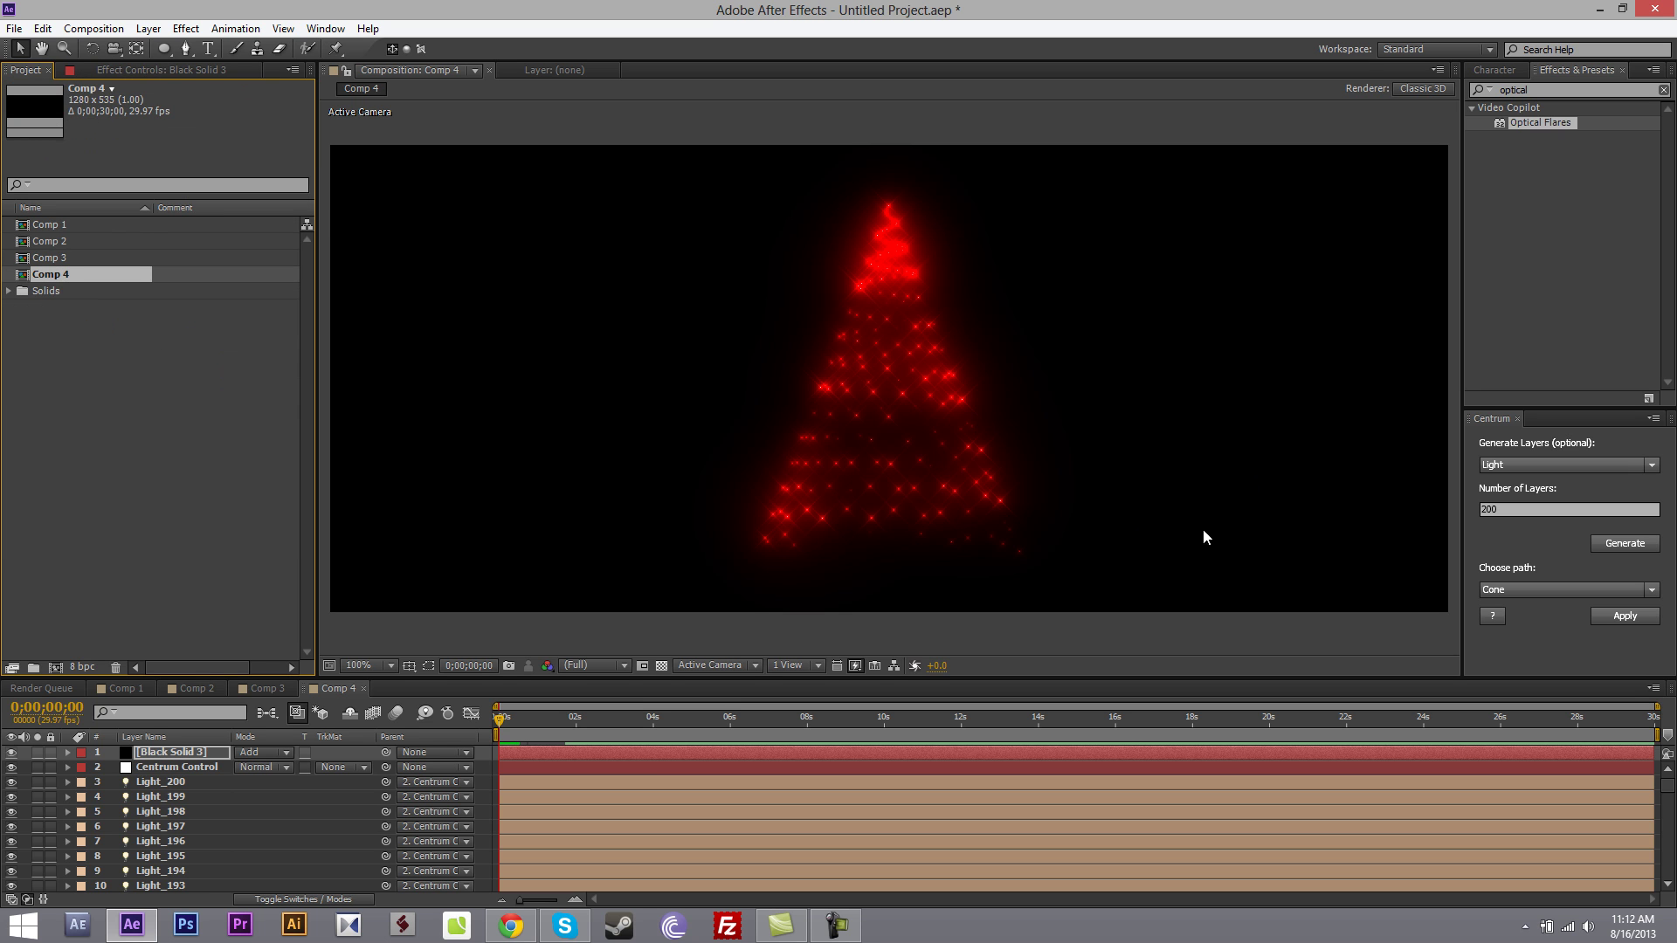